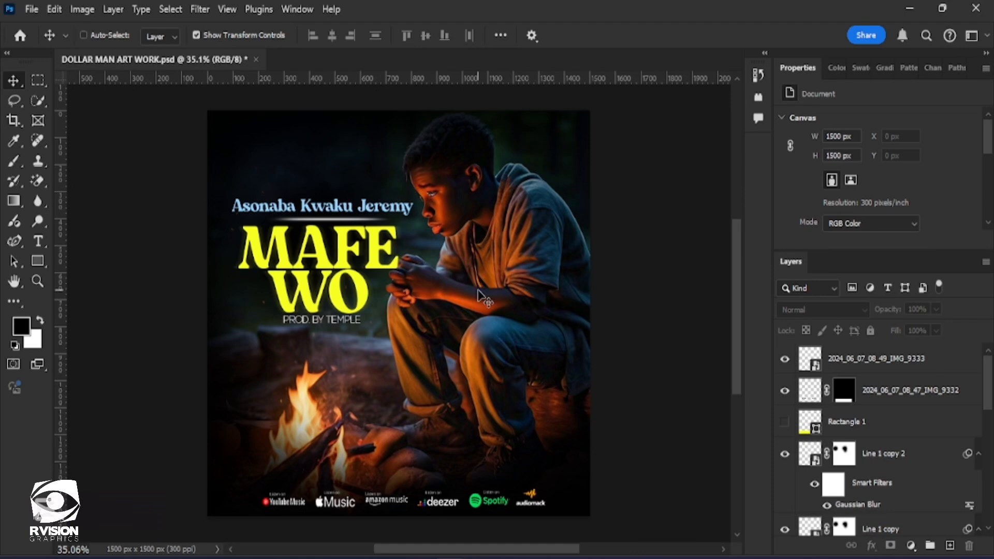
- Create a new 1500 x 1500 pixel document at 300 pixels/inch in RGB Color with a white background
{"action": "key", "text": "ctrl+n"}
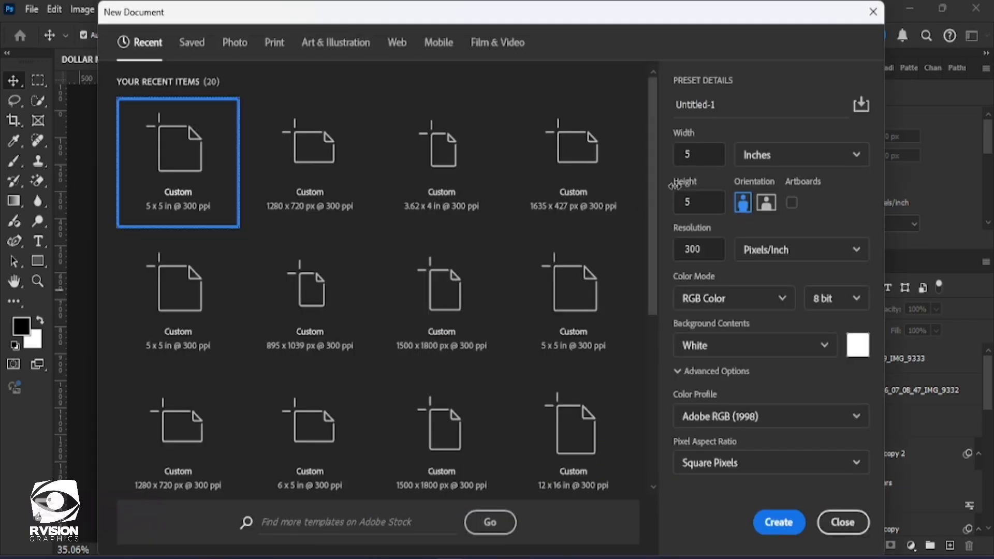
{"action": "left_click", "coordinate": [823, 155]}
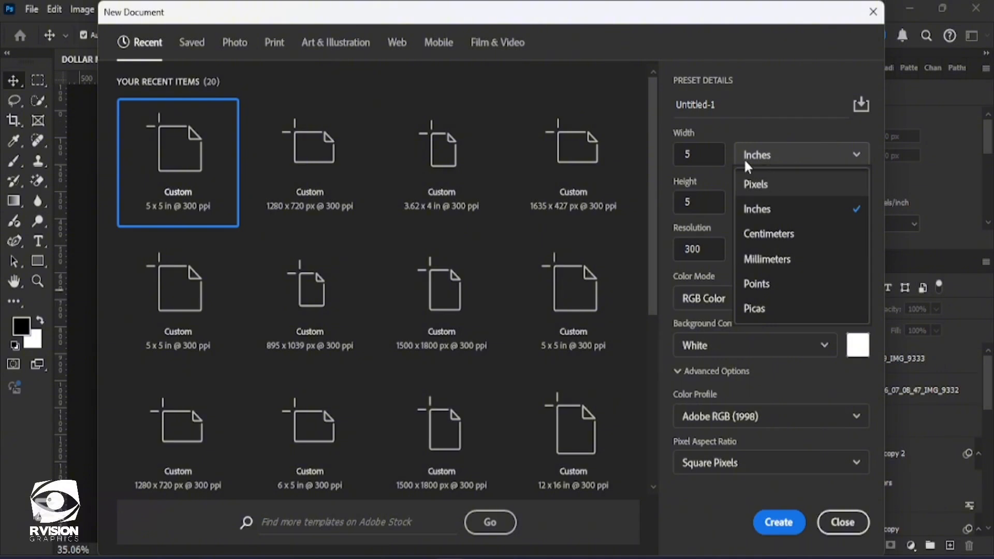
{"action": "left_click", "coordinate": [764, 185]}
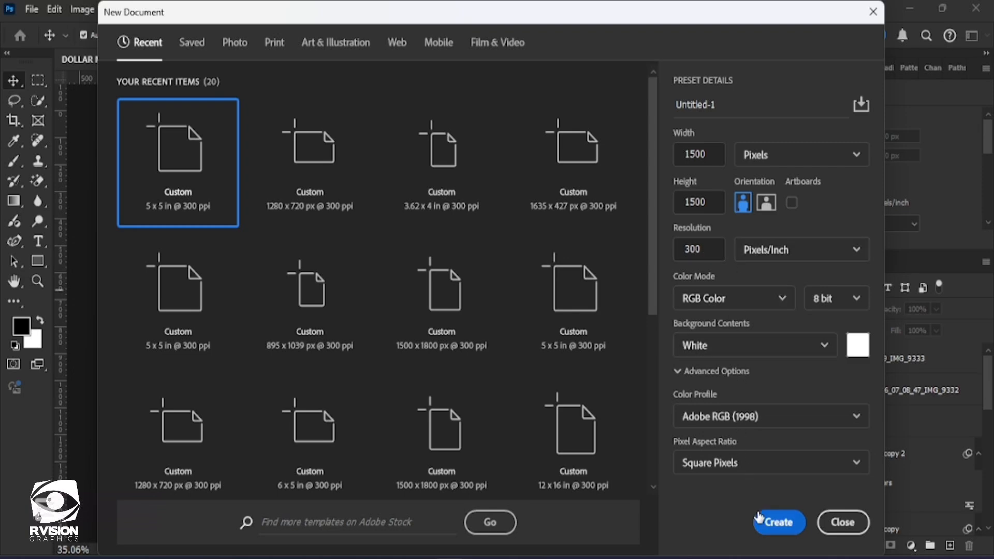
{"action": "left_click", "coordinate": [771, 526]}
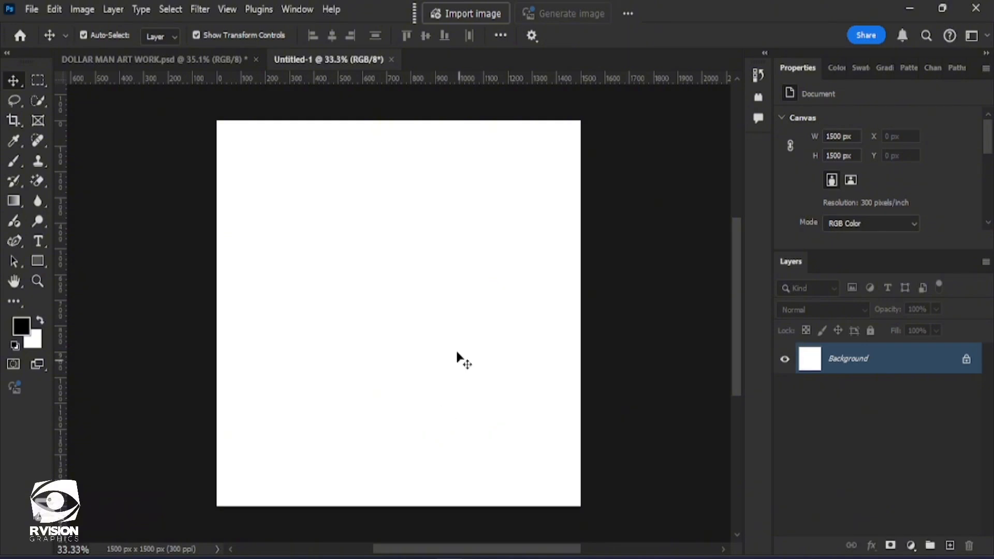
- Start placing an embedded file and browse to the MUSIC COVER ART folder
{"action": "left_click", "coordinate": [36, 11]}
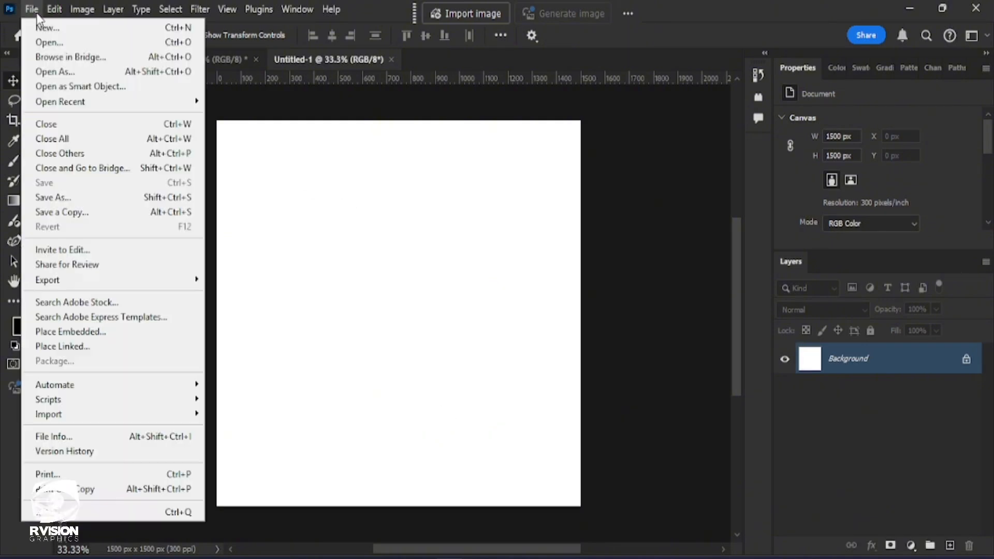
{"action": "left_click", "coordinate": [76, 328]}
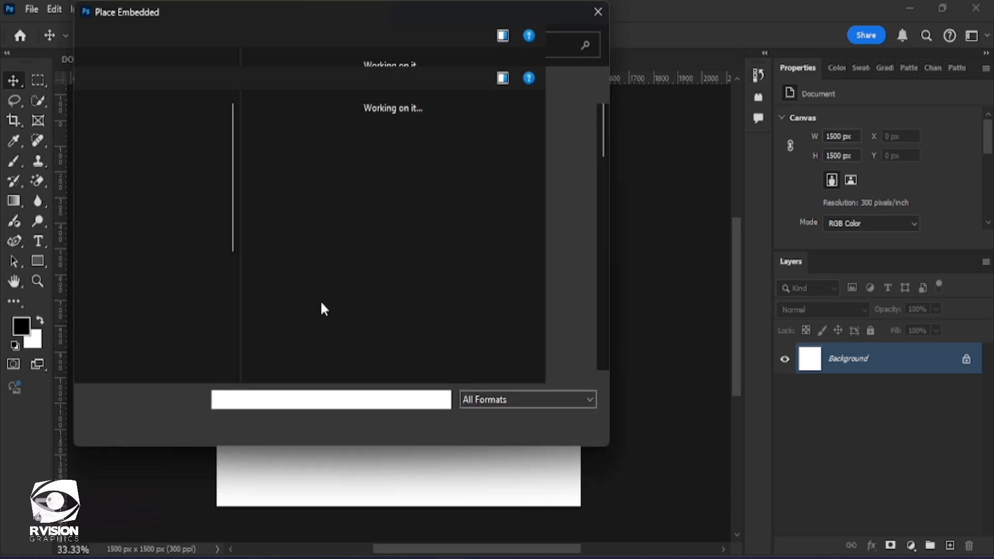
{"action": "scroll", "coordinate": [155, 304], "scroll_direction": "down", "scroll_amount": 3}
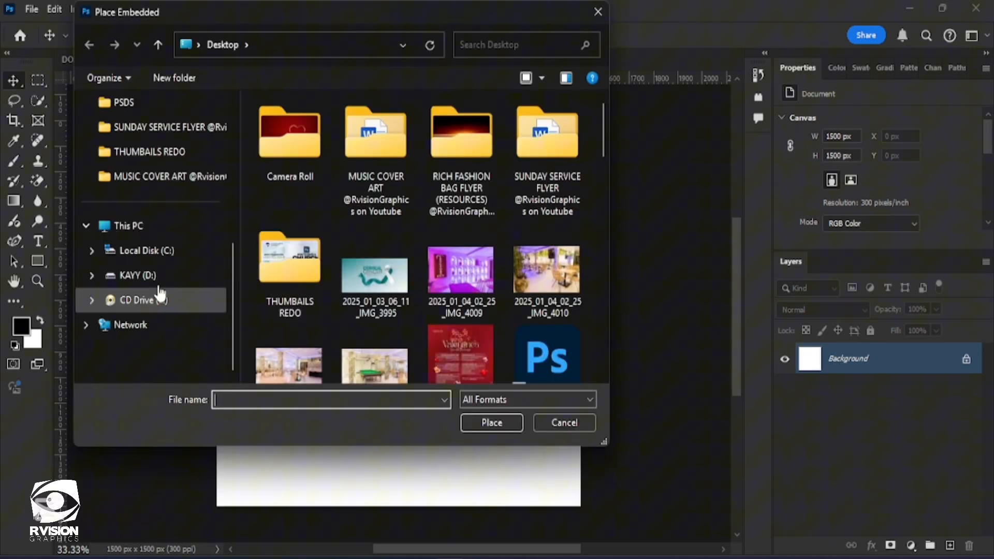
{"action": "left_click", "coordinate": [153, 151]}
{"action": "left_click", "coordinate": [168, 177]}
{"action": "scroll", "coordinate": [171, 181], "scroll_direction": "up", "scroll_amount": 3}
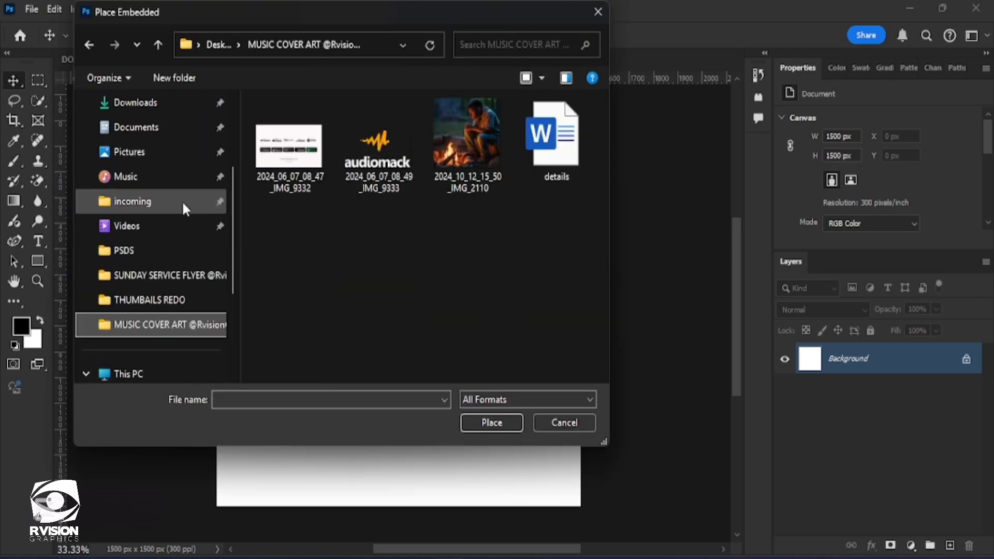
{"action": "scroll", "coordinate": [178, 274], "scroll_direction": "up", "scroll_amount": 3}
{"action": "left_click", "coordinate": [156, 205]}
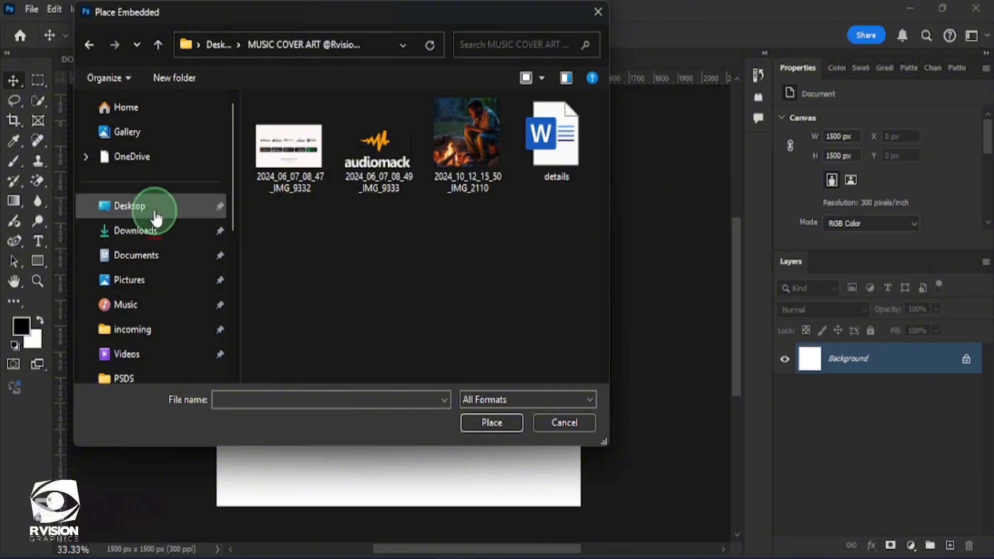
{"action": "scroll", "coordinate": [163, 313], "scroll_direction": "down", "scroll_amount": 4}
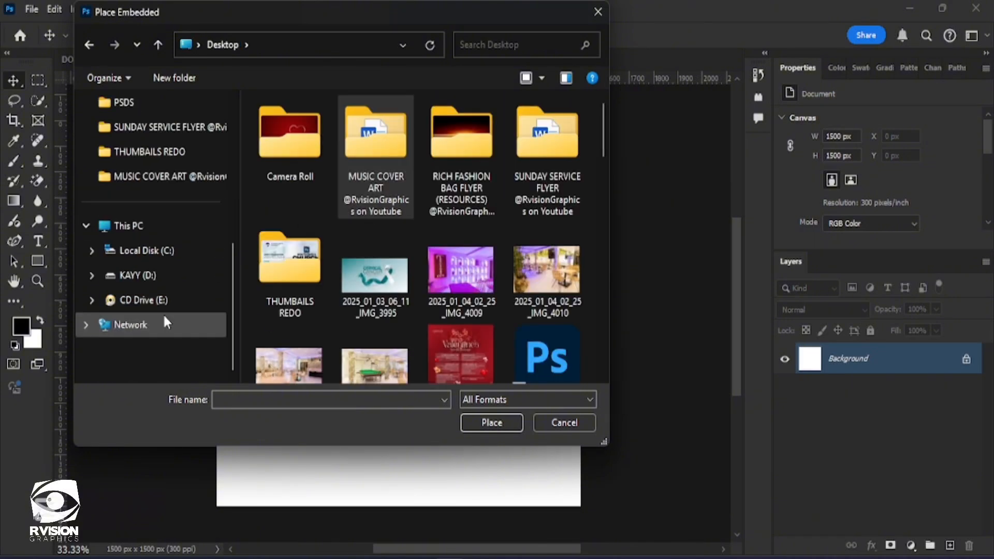
{"action": "left_click", "coordinate": [87, 46]}
- Place the campfire photo 2024_10_12_15_50_IMG_2110 embedded at full canvas size and deselect it
{"action": "double_click", "coordinate": [452, 151]}
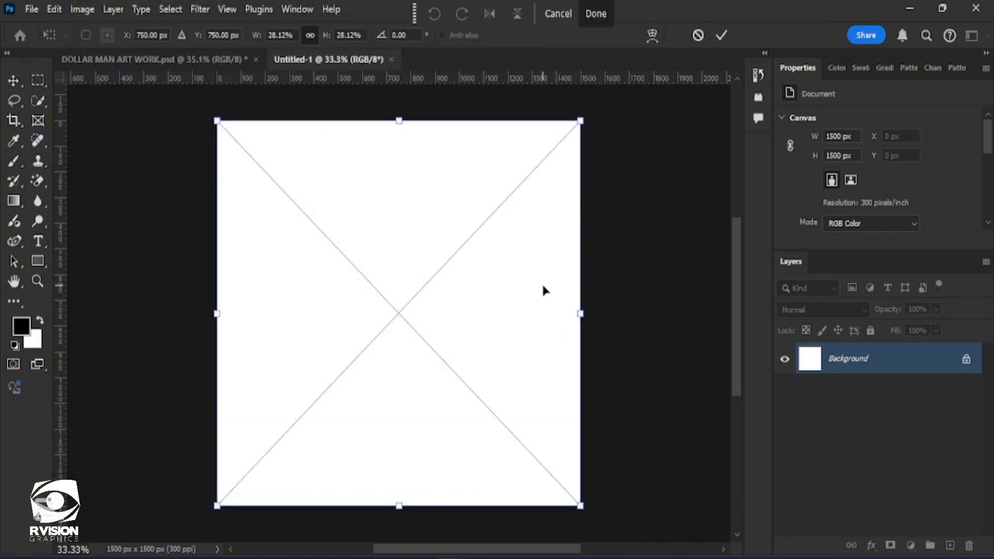
{"action": "left_click", "coordinate": [719, 36]}
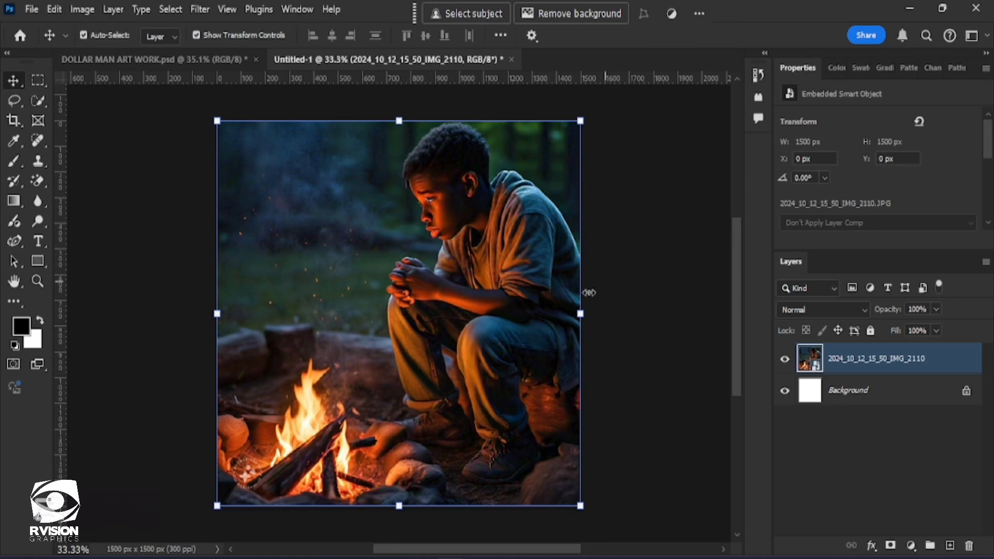
{"action": "scroll", "coordinate": [596, 275], "scroll_direction": "left", "scroll_amount": 1}
{"action": "left_click", "coordinate": [161, 197]}
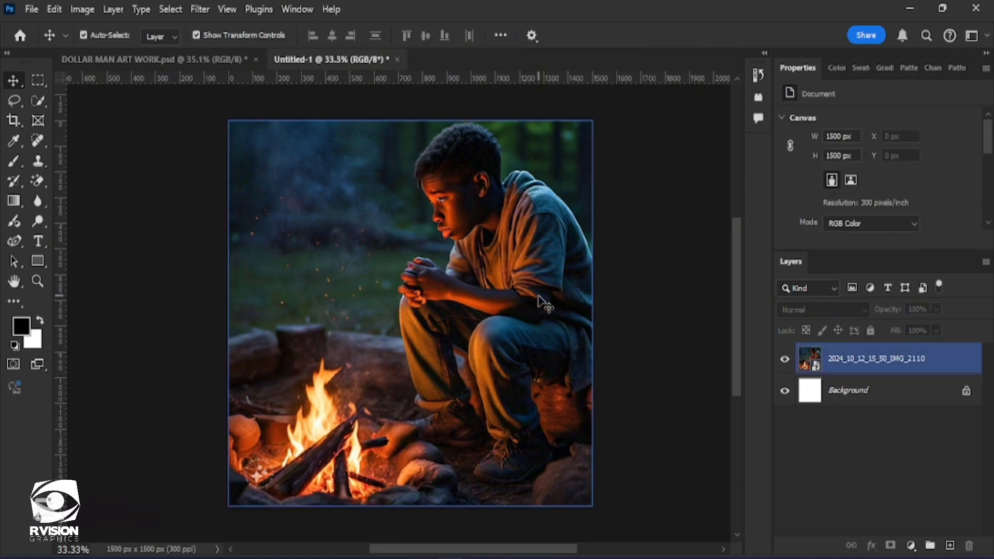
{"action": "left_click", "coordinate": [644, 494]}
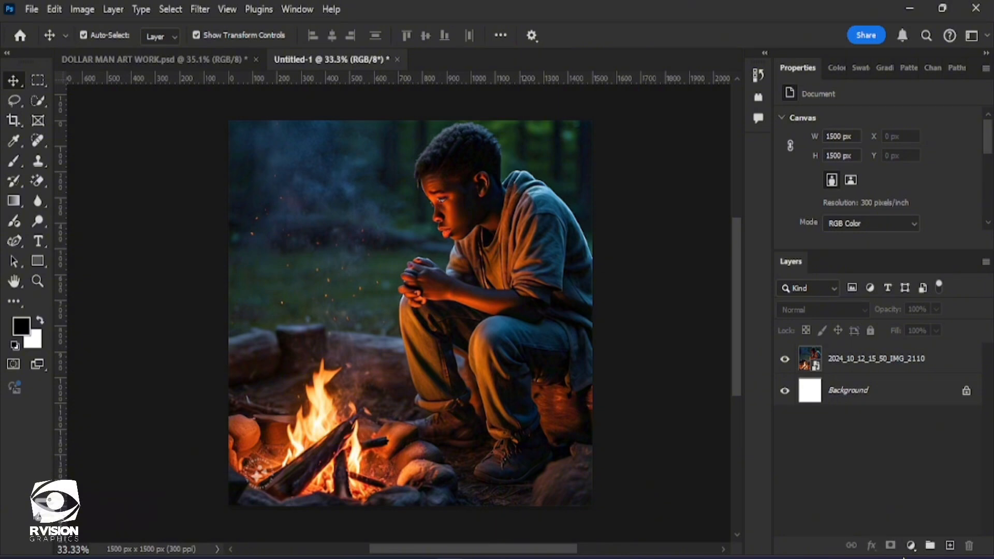
- Add a new layer and darken the photo's edges and corners with a soft 700 px black brush at 37% opacity
{"action": "left_click", "coordinate": [950, 546]}
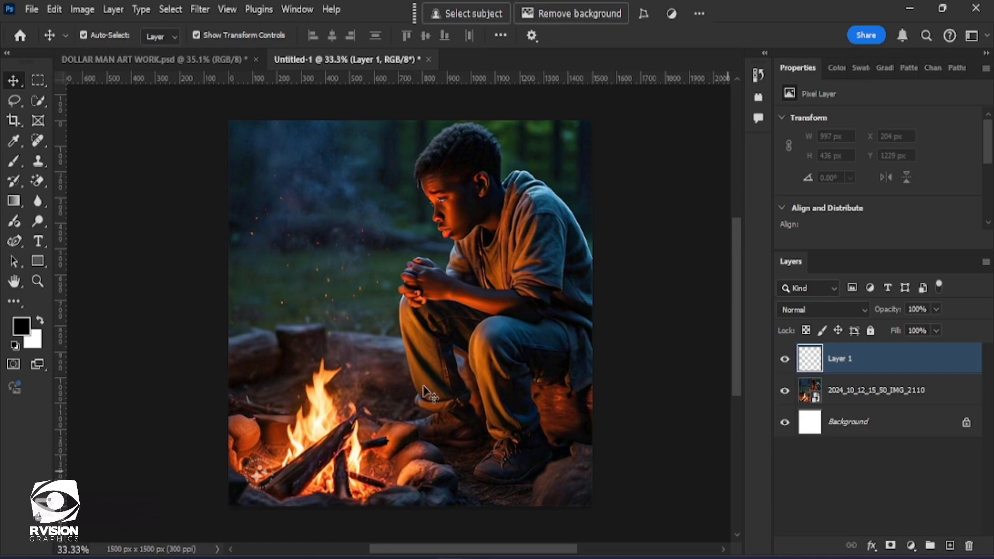
{"action": "left_click", "coordinate": [10, 163]}
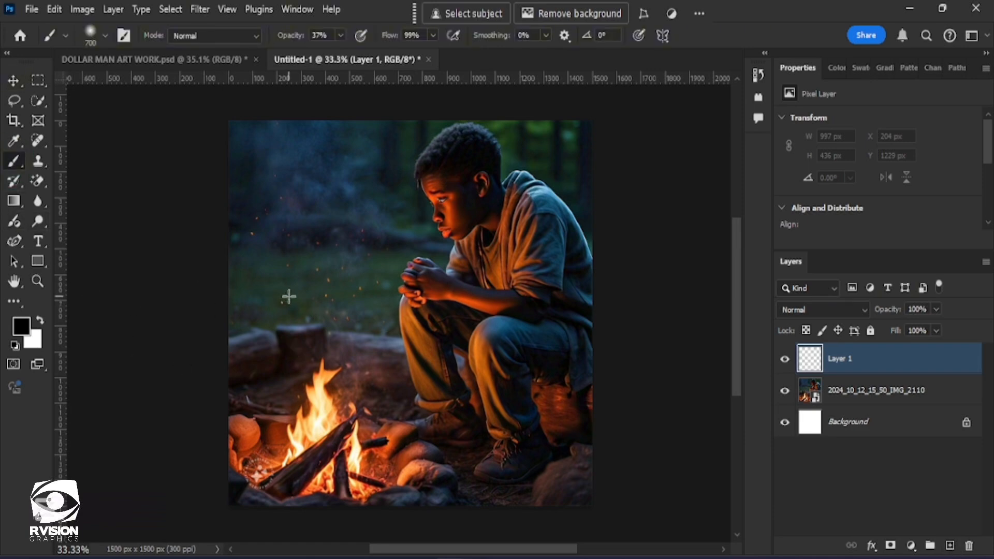
{"action": "key", "text": "Caps_Lock"}
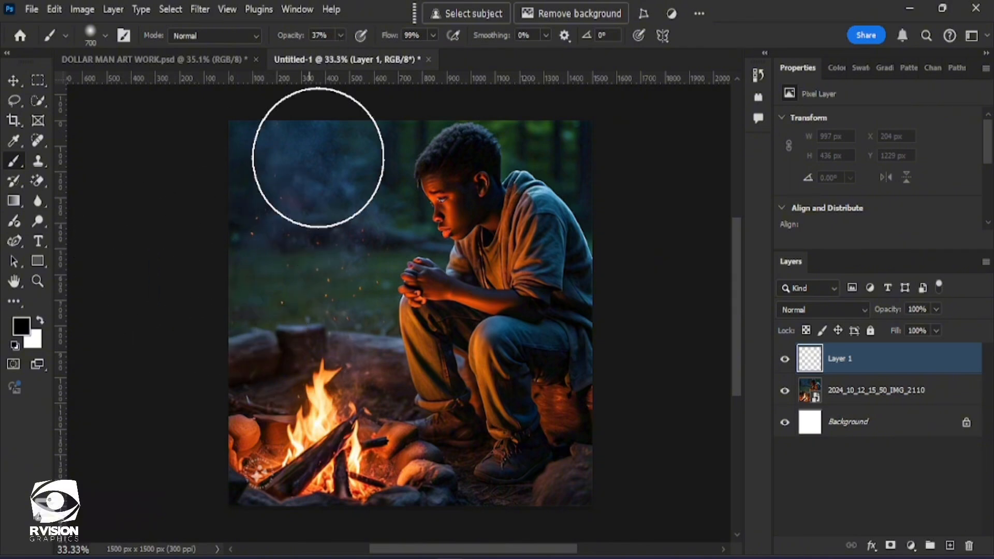
{"action": "mouse_move", "coordinate": [232, 487]}
{"action": "left_mouse_down"}
{"action": "mouse_move", "coordinate": [340, 521]}
{"action": "mouse_move", "coordinate": [553, 517]}
{"action": "left_mouse_up"}
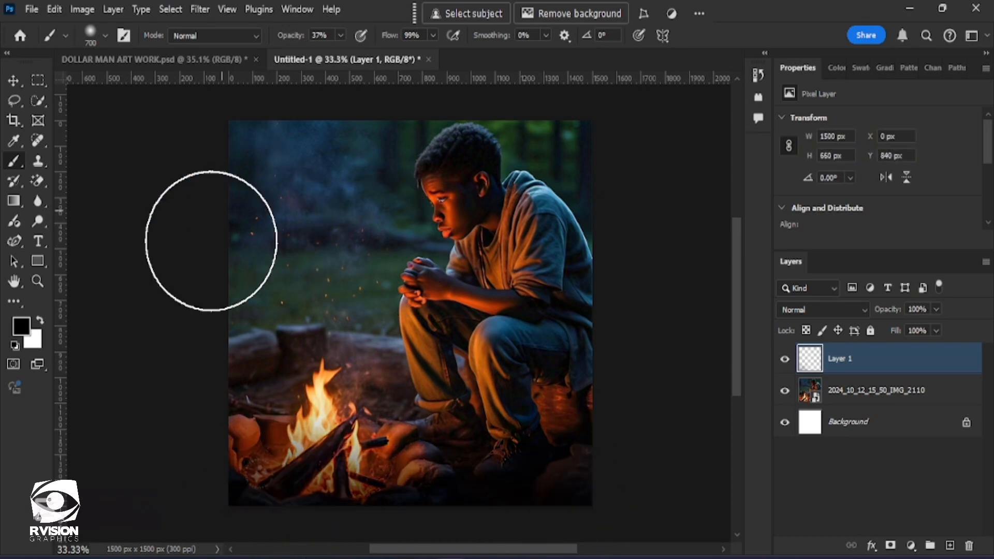
{"action": "mouse_move", "coordinate": [211, 240]}
{"action": "left_mouse_down"}
{"action": "mouse_move", "coordinate": [295, 121]}
{"action": "mouse_move", "coordinate": [212, 161]}
{"action": "mouse_move", "coordinate": [278, 176]}
{"action": "left_mouse_up"}
{"action": "mouse_move", "coordinate": [541, 122]}
{"action": "left_mouse_down"}
{"action": "mouse_move", "coordinate": [570, 137]}
{"action": "mouse_move", "coordinate": [542, 137]}
{"action": "left_mouse_up"}
{"action": "mouse_move", "coordinate": [231, 318]}
{"action": "left_mouse_down"}
{"action": "mouse_move", "coordinate": [223, 401]}
{"action": "mouse_move", "coordinate": [261, 418]}
{"action": "mouse_move", "coordinate": [291, 492]}
{"action": "mouse_move", "coordinate": [312, 502]}
{"action": "mouse_move", "coordinate": [465, 530]}
{"action": "mouse_move", "coordinate": [583, 443]}
{"action": "left_mouse_up"}
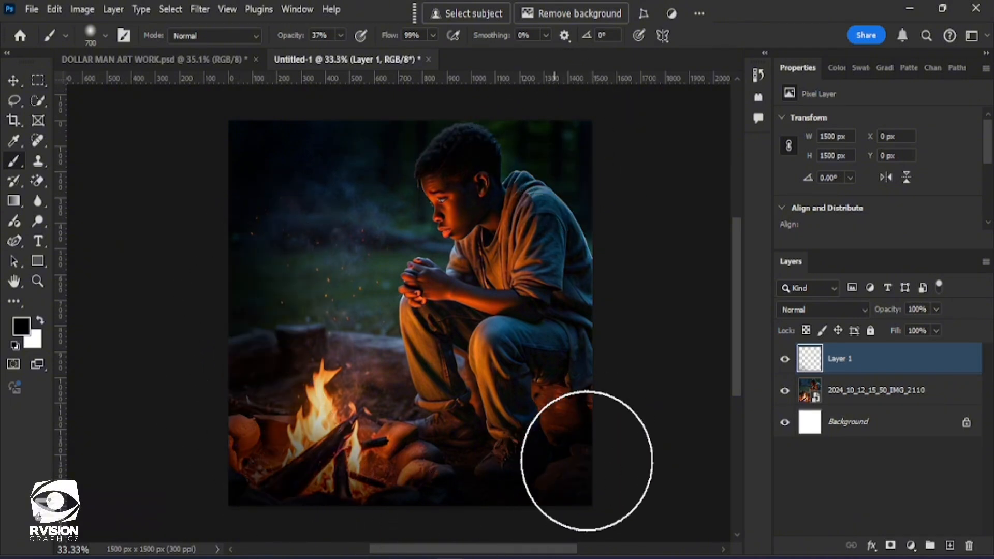
{"action": "key", "text": "v"}
{"action": "left_click", "coordinate": [678, 335]}
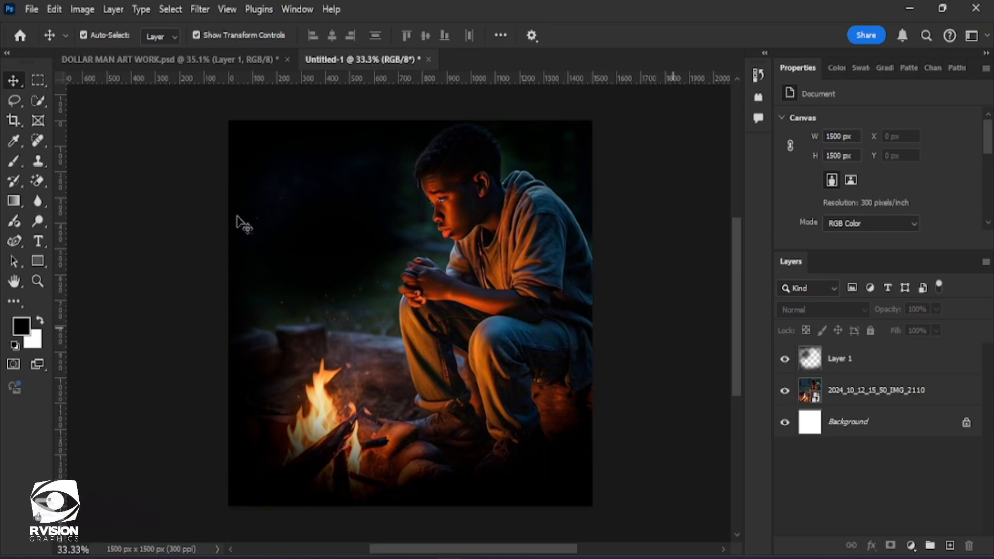
{"action": "key", "text": "s"}
{"action": "left_click", "coordinate": [331, 243]}
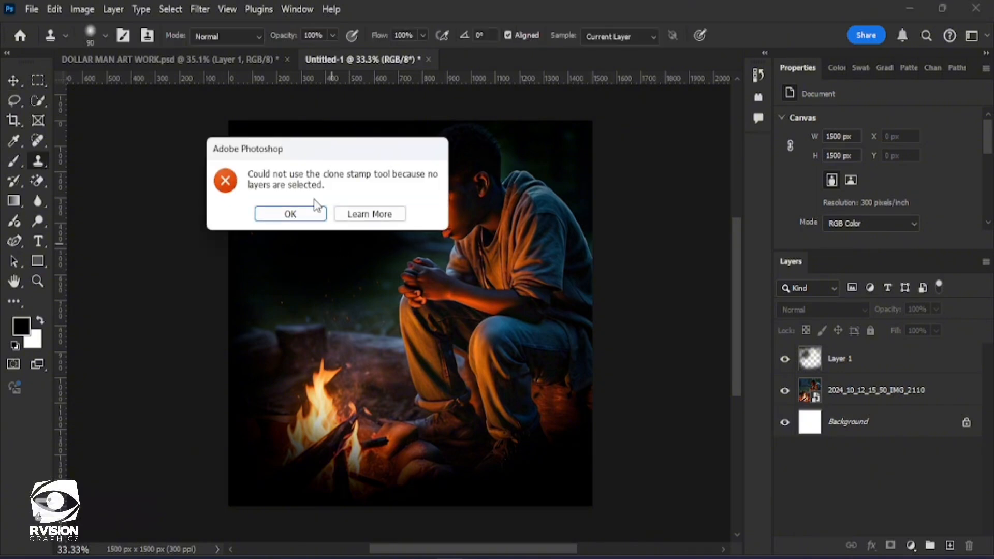
{"action": "left_click", "coordinate": [312, 213]}
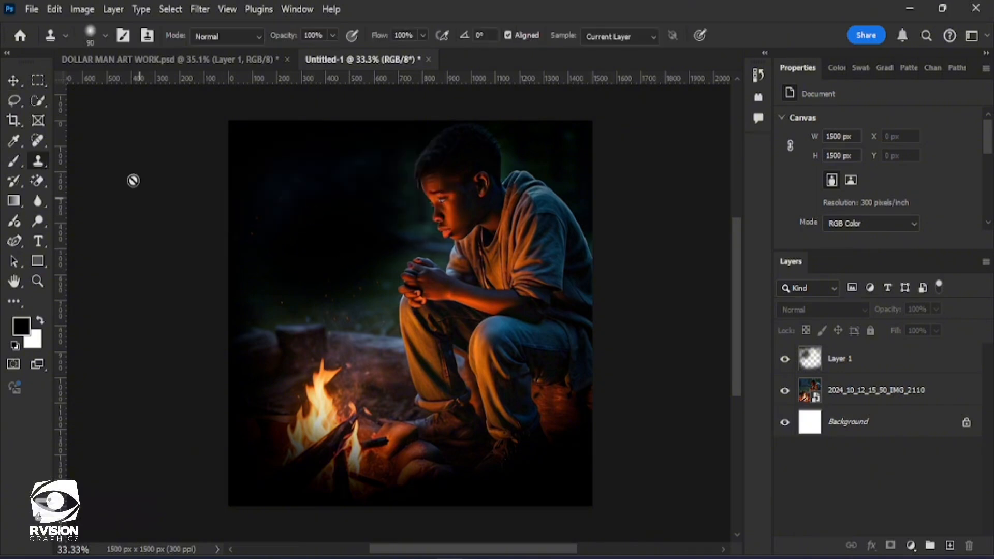
{"action": "left_click", "coordinate": [14, 81]}
{"action": "left_click", "coordinate": [321, 265]}
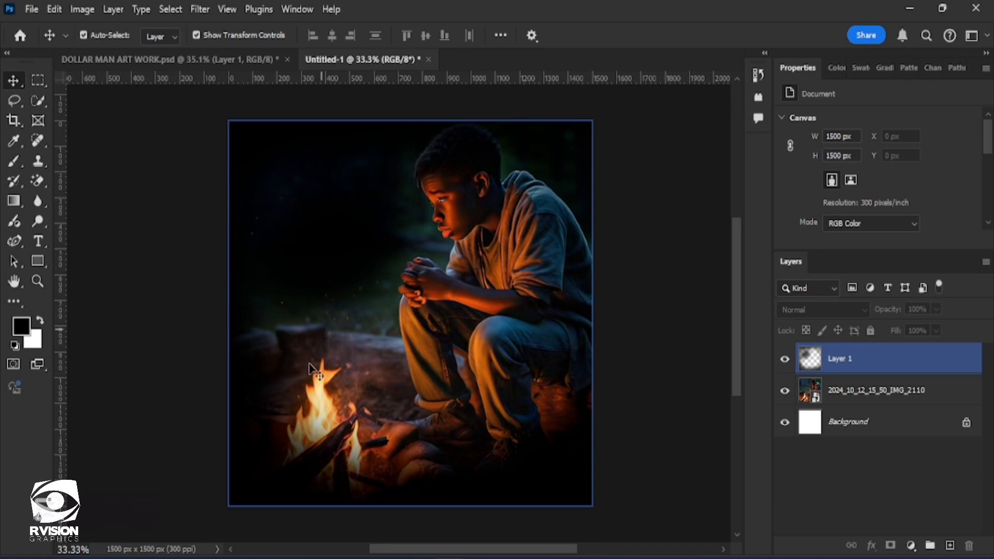
{"action": "left_click", "coordinate": [106, 322]}
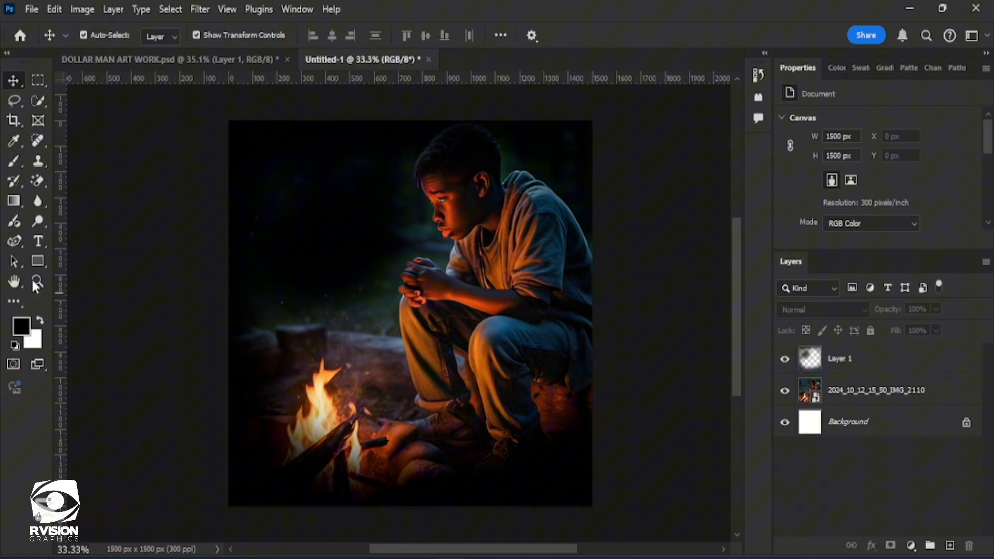
- Add a horizontal text line near the top of the artwork, using the artist's name copied from the Word document details
{"action": "left_click", "coordinate": [38, 241]}
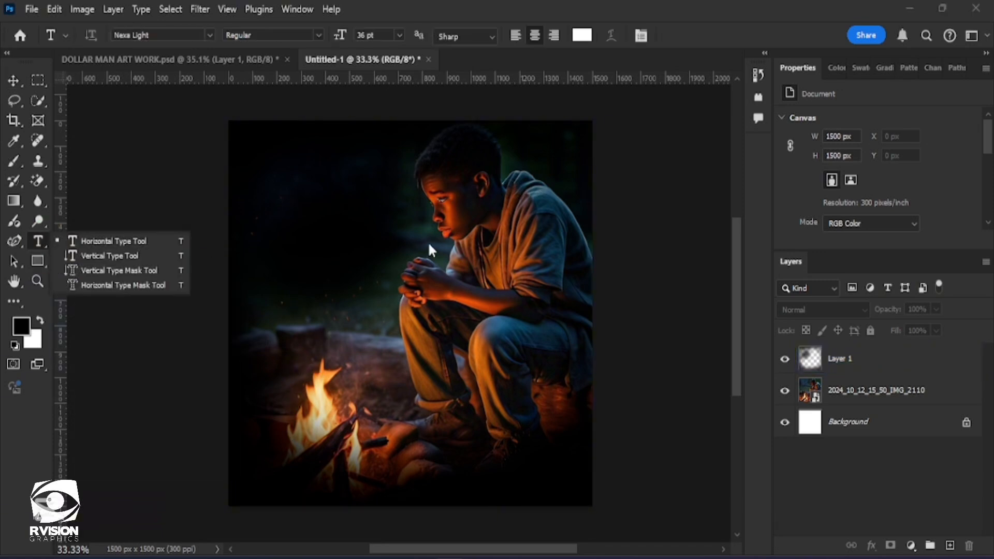
{"action": "left_click", "coordinate": [292, 172]}
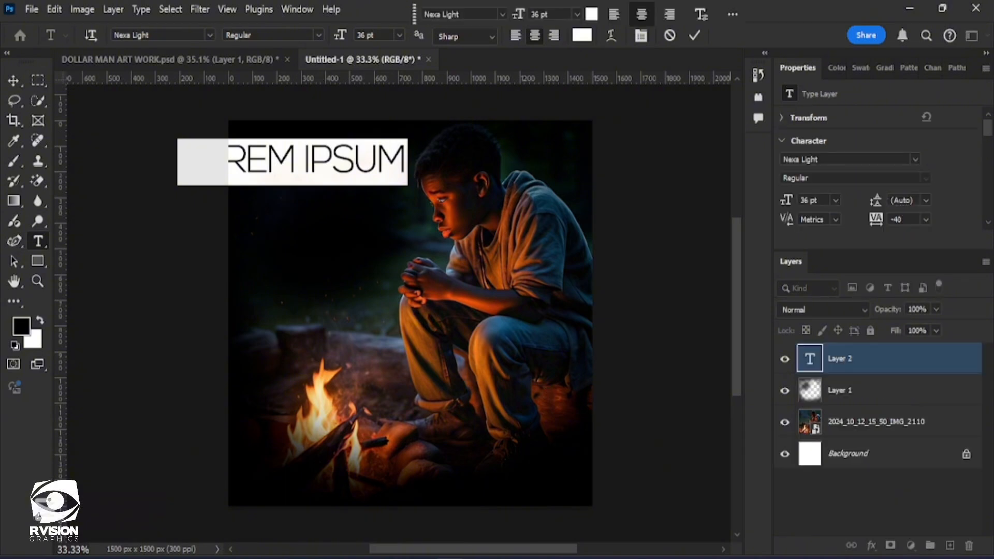
{"action": "left_click", "coordinate": [594, 558]}
{"action": "left_click_drag", "start_coordinate": [233, 249], "coordinate": [374, 267]}
{"action": "key", "text": "ctrl+c"}
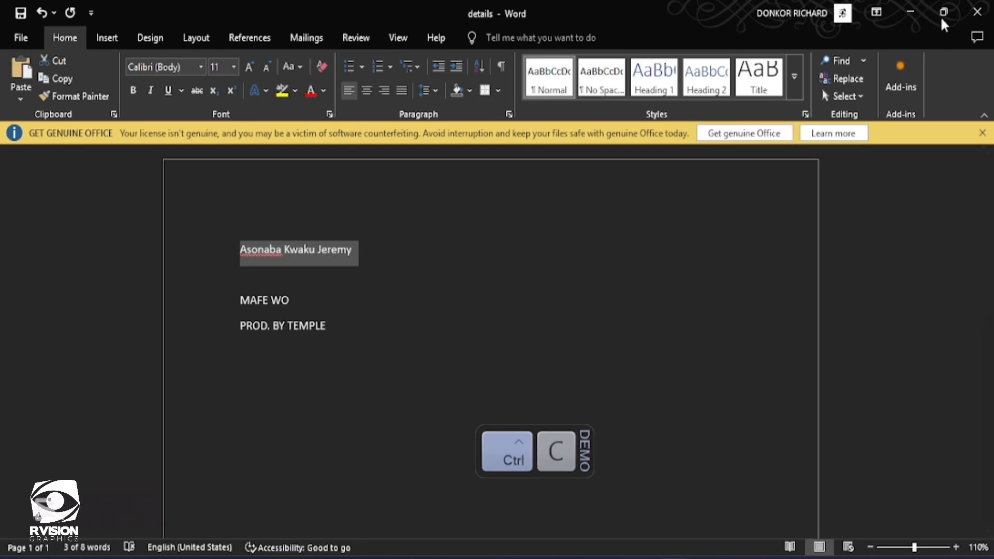
{"action": "left_click", "coordinate": [912, 10]}
{"action": "key", "text": "ctrl+v"}
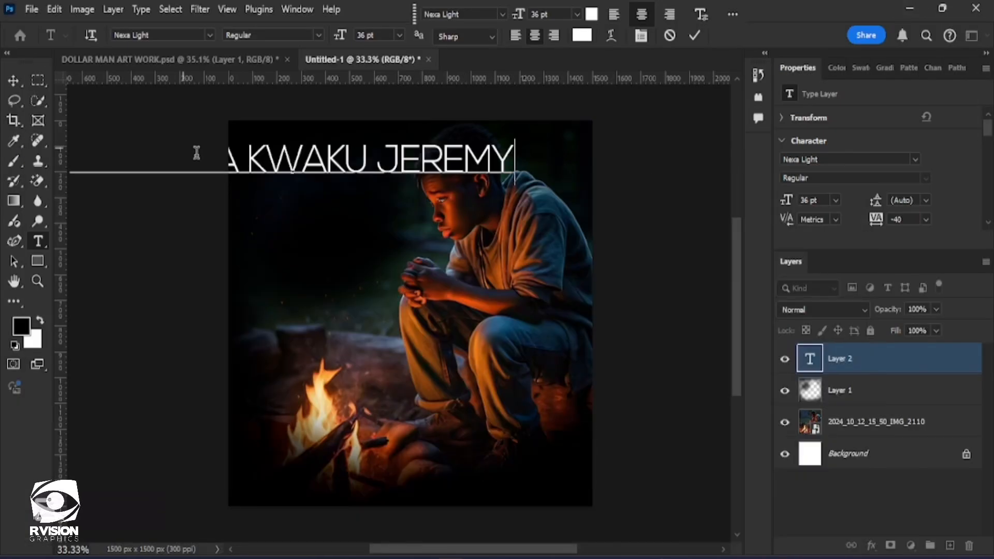
- Scale the artist's name down to about 12.32 pt and position it in the dark area beside the man's face
{"action": "left_click", "coordinate": [13, 80]}
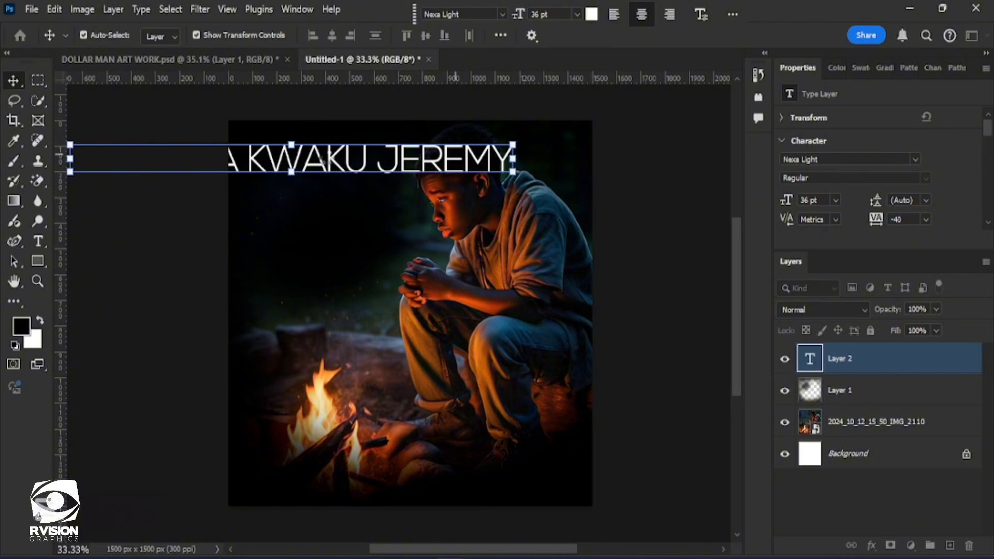
{"action": "left_click_drag", "start_coordinate": [324, 160], "coordinate": [413, 216]}
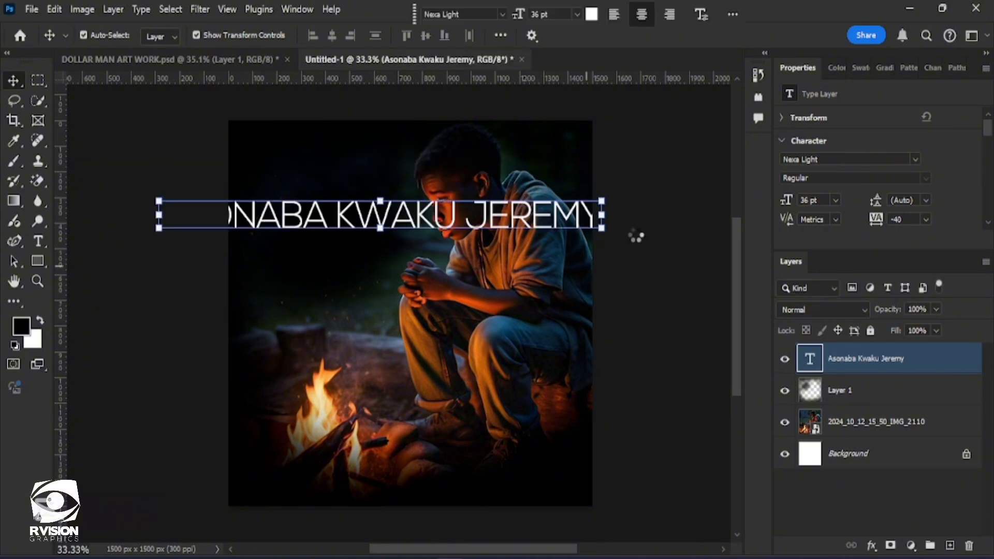
{"action": "mouse_move", "coordinate": [428, 173]}
{"action": "left_mouse_down"}
{"action": "mouse_move", "coordinate": [207, 159]}
{"action": "mouse_move", "coordinate": [244, 167]}
{"action": "left_mouse_up"}
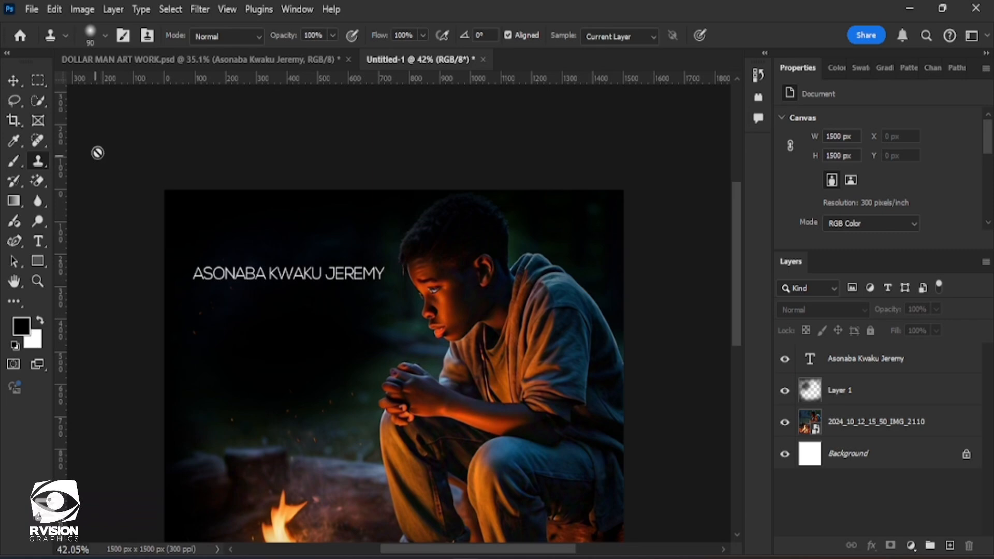
- Change the font of the artist's name text to Mogena
{"action": "left_click", "coordinate": [11, 83]}
{"action": "left_click", "coordinate": [303, 273]}
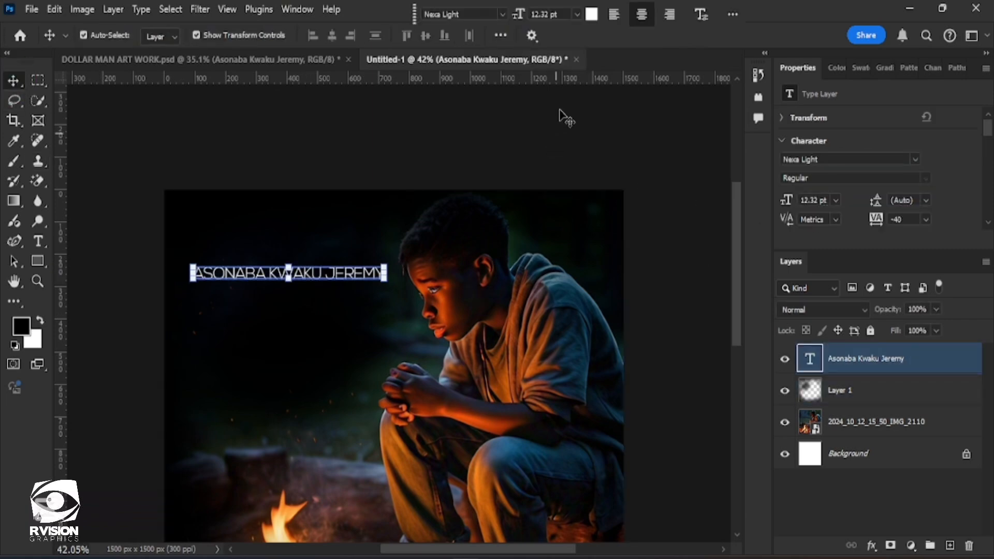
{"action": "left_click", "coordinate": [502, 14]}
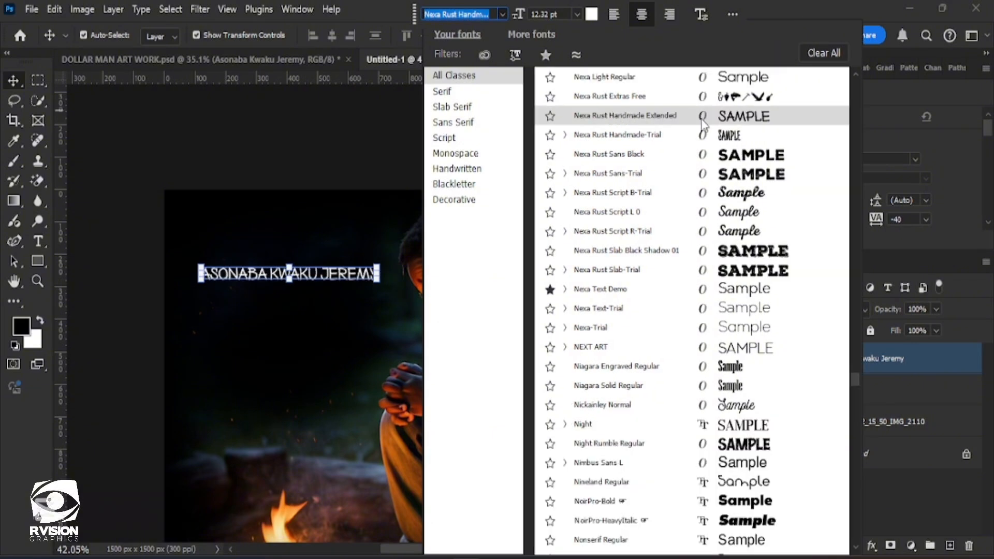
{"action": "scroll", "coordinate": [695, 114], "scroll_direction": "up", "scroll_amount": 4}
{"action": "scroll", "coordinate": [712, 130], "scroll_direction": "up", "scroll_amount": 3}
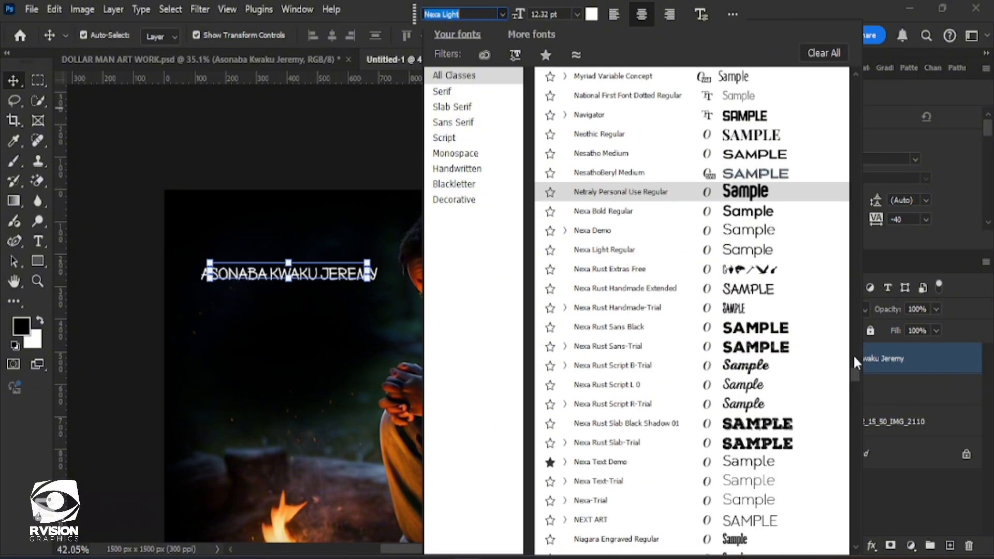
{"action": "left_click_drag", "start_coordinate": [855, 372], "coordinate": [854, 82]}
{"action": "key", "text": "Return"}
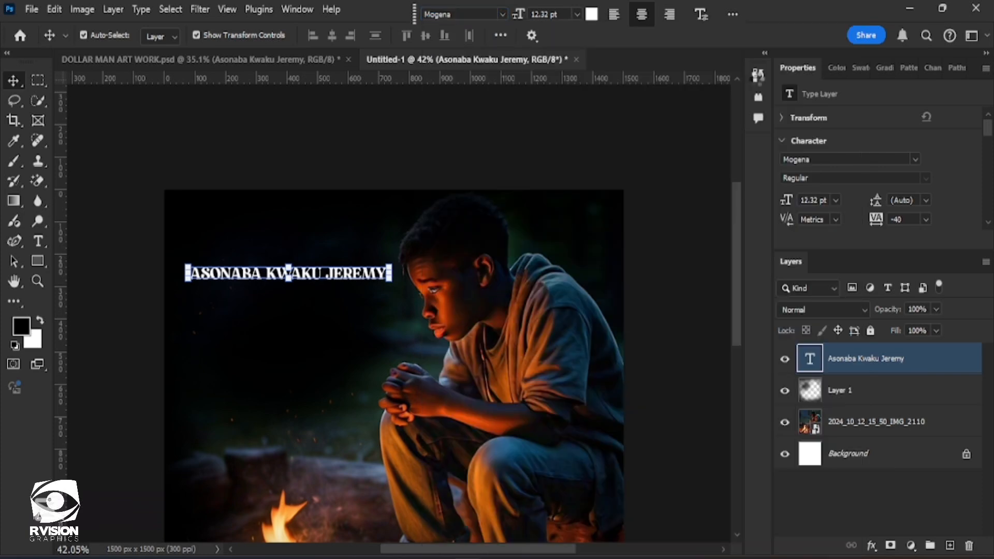
{"action": "left_click", "coordinate": [758, 76]}
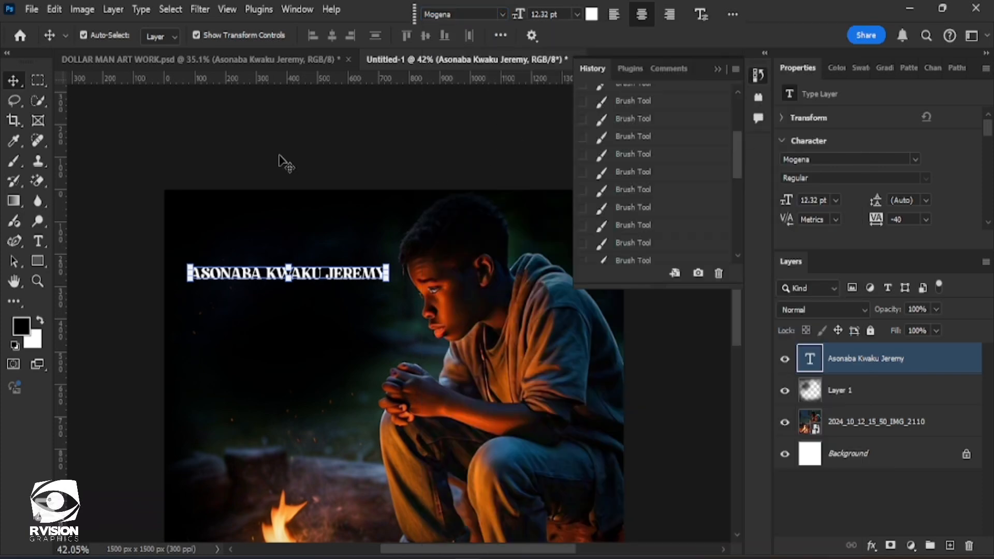
{"action": "left_click", "coordinate": [20, 82]}
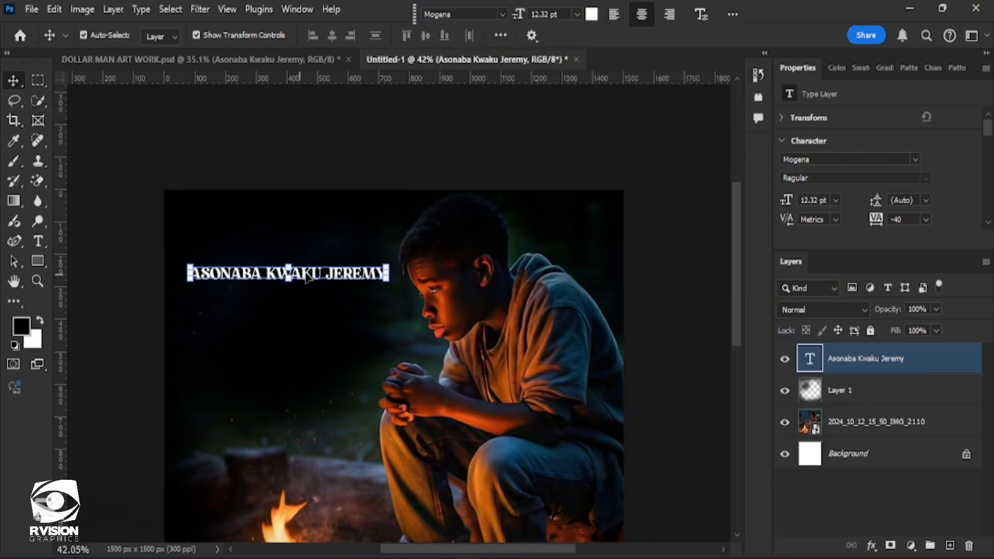
- Nudge the artist's name slightly and turn off its all-caps styling so it uses normal upper and lower case
{"action": "left_click_drag", "start_coordinate": [307, 278], "coordinate": [321, 275]}
{"action": "double_click", "coordinate": [321, 275]}
{"action": "scroll", "coordinate": [900, 181], "scroll_direction": "down", "scroll_amount": 6}
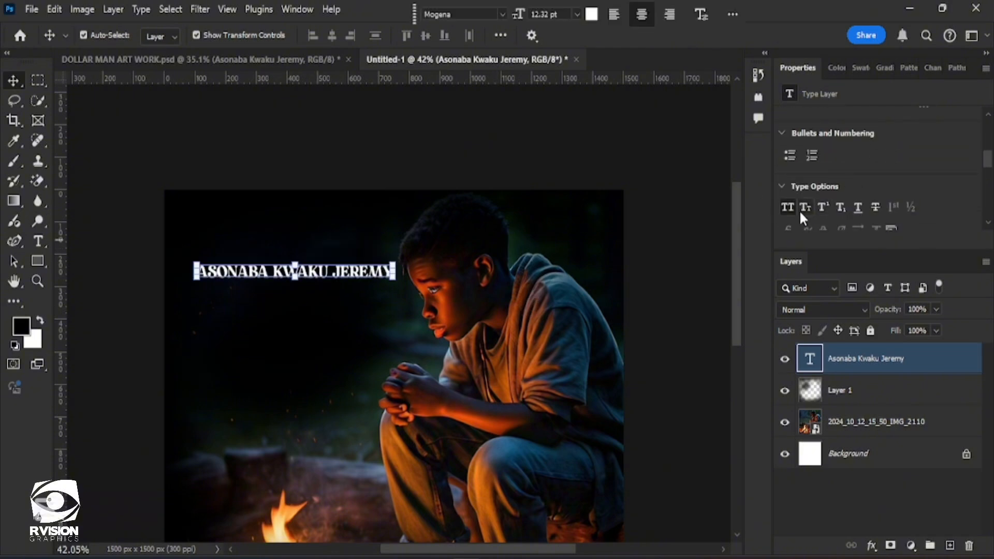
{"action": "left_click", "coordinate": [803, 208]}
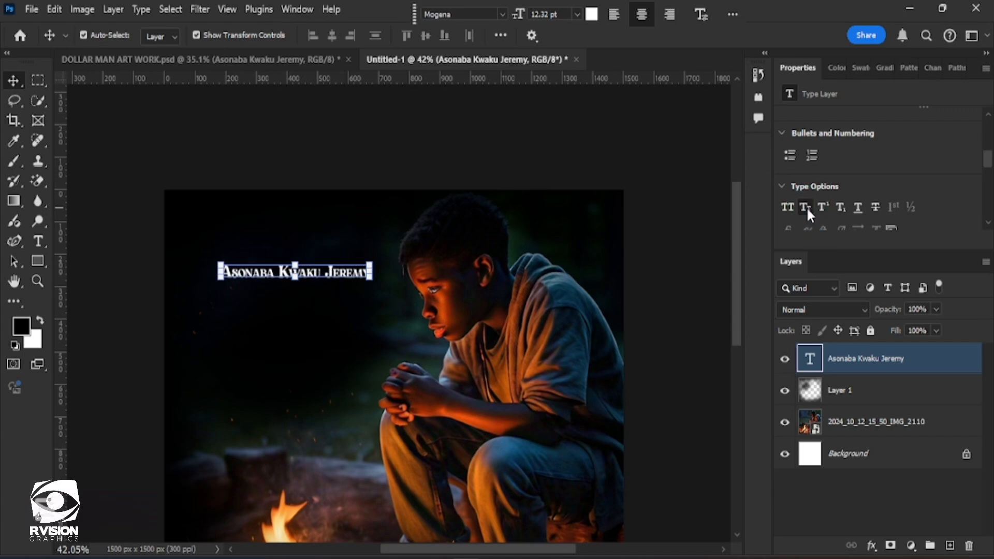
{"action": "left_click", "coordinate": [806, 207]}
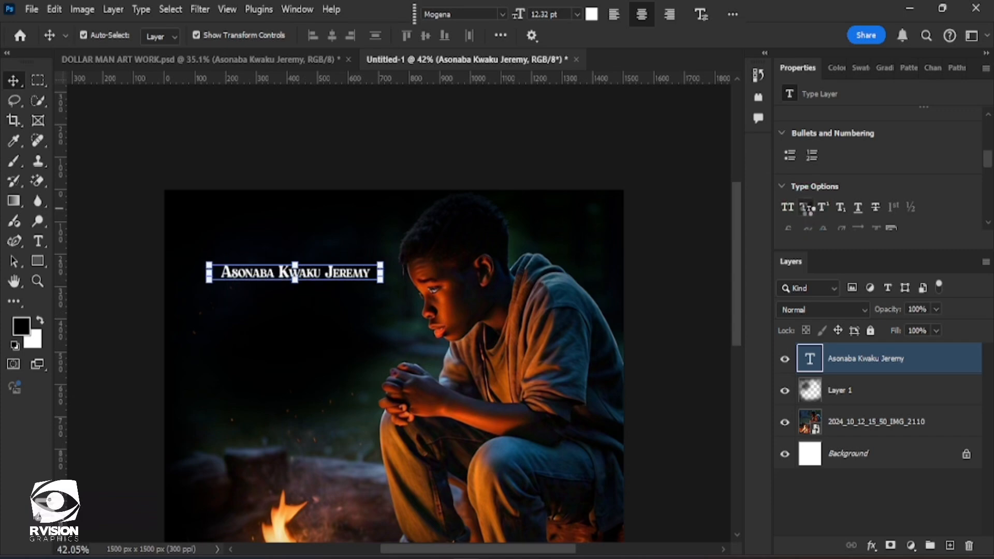
{"action": "left_click", "coordinate": [248, 323]}
{"action": "left_click", "coordinate": [306, 277]}
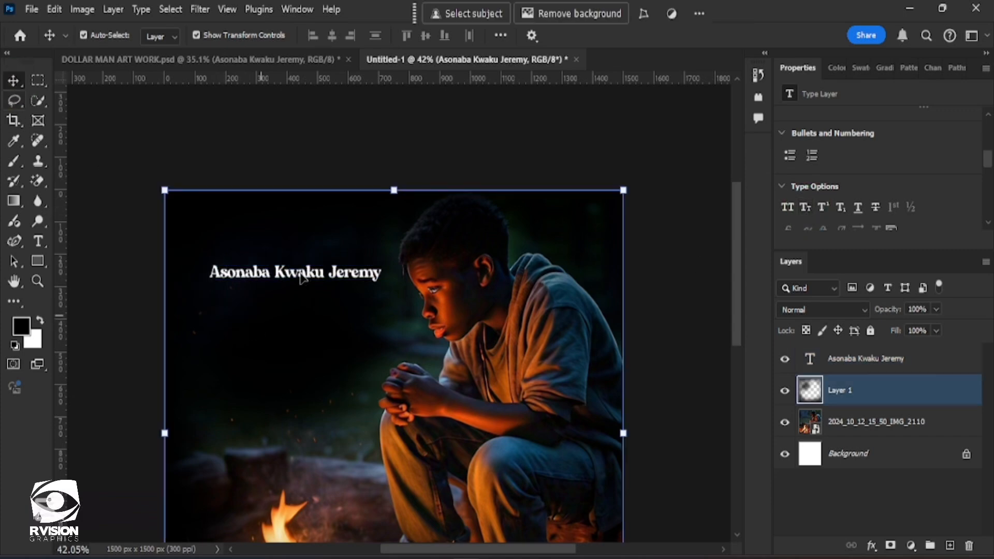
- Duplicate the artist's name text layer and place the copy directly below the original
{"action": "left_click", "coordinate": [303, 275]}
{"action": "scroll", "coordinate": [303, 279], "scroll_direction": "down", "scroll_amount": 2}
{"action": "scroll", "coordinate": [303, 279], "scroll_direction": "down", "scroll_amount": 2}
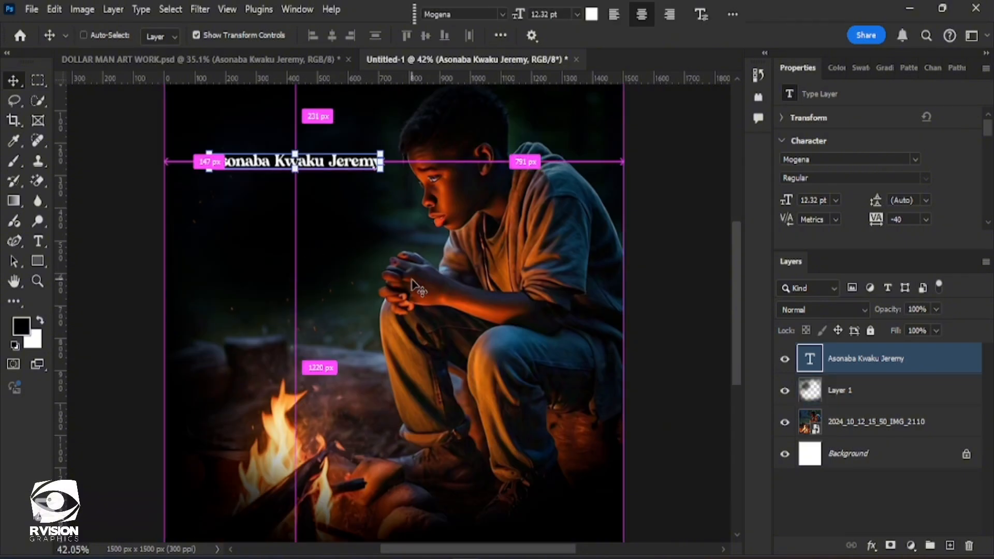
{"action": "key", "text": "ctrl+j"}
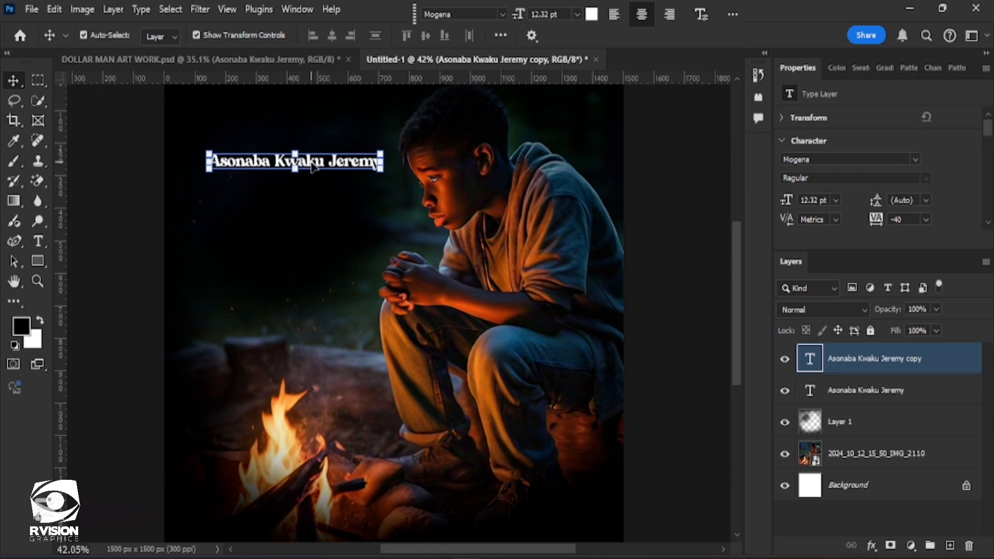
{"action": "left_click_drag", "start_coordinate": [312, 165], "coordinate": [310, 215]}
- Replace the duplicate's text with the title "MAFE WO" copied from the Word document details
{"action": "left_click", "coordinate": [632, 556]}
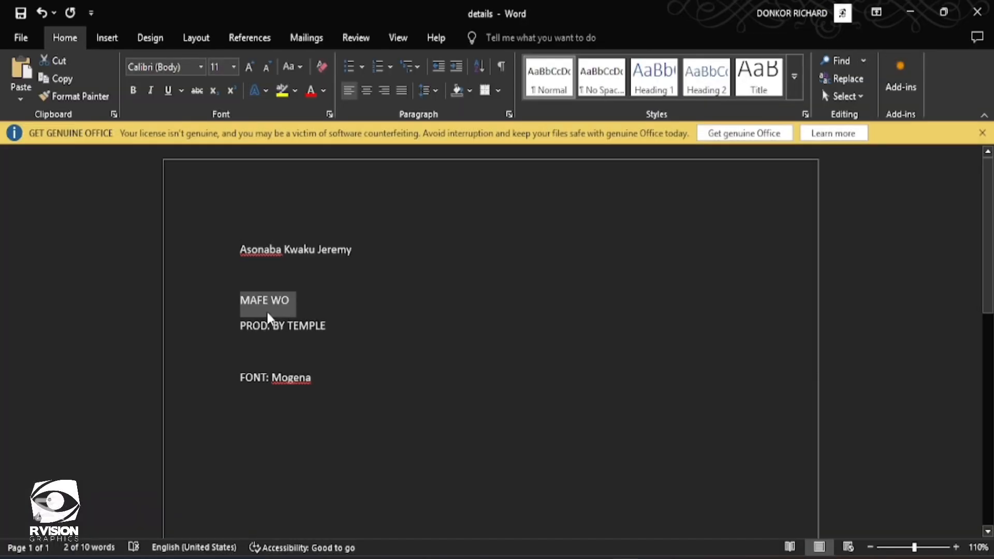
{"action": "key", "text": "ctrl+c"}
{"action": "left_click", "coordinate": [914, 10]}
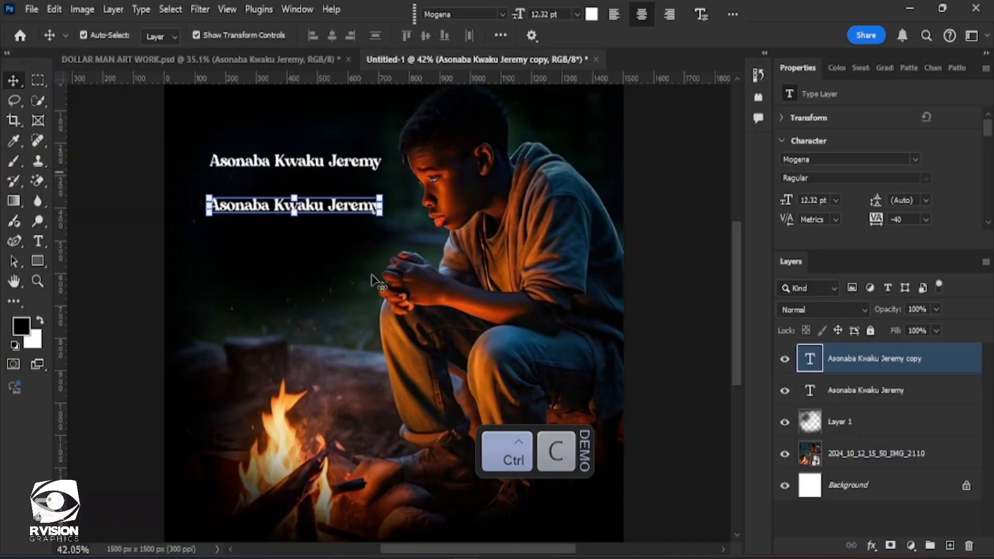
{"action": "double_click", "coordinate": [320, 205]}
{"action": "key", "text": "ctrl+v"}
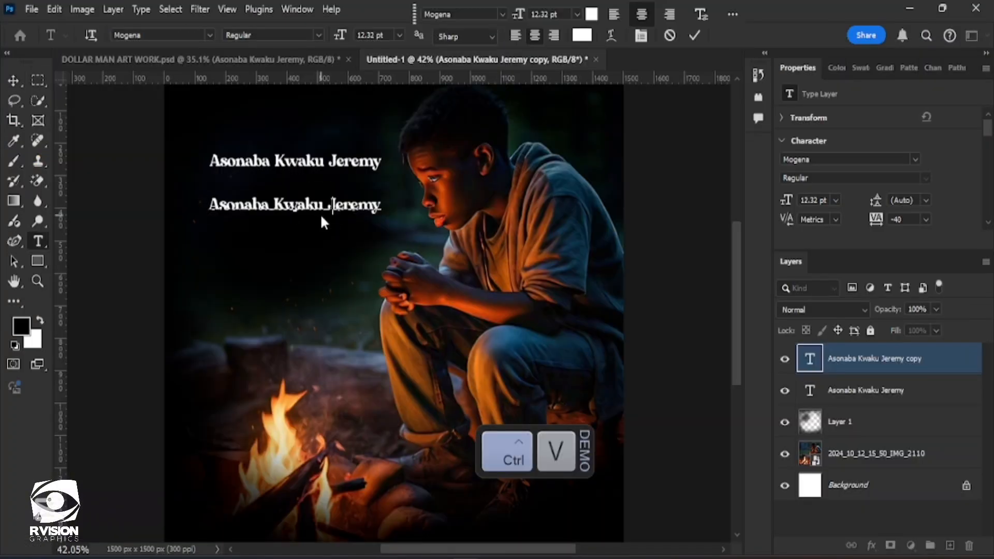
{"action": "left_click", "coordinate": [689, 36]}
- Set the font size of the "MAFE WO" title to 34 pt
{"action": "left_click_drag", "start_coordinate": [513, 17], "coordinate": [523, 16]}
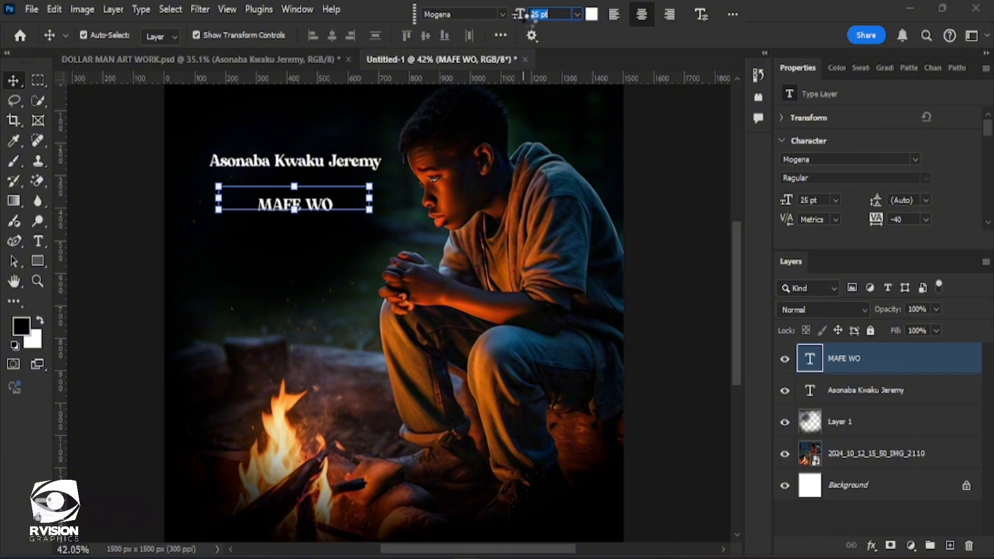
{"action": "type", "text": "34"}
{"action": "key", "text": "Return"}
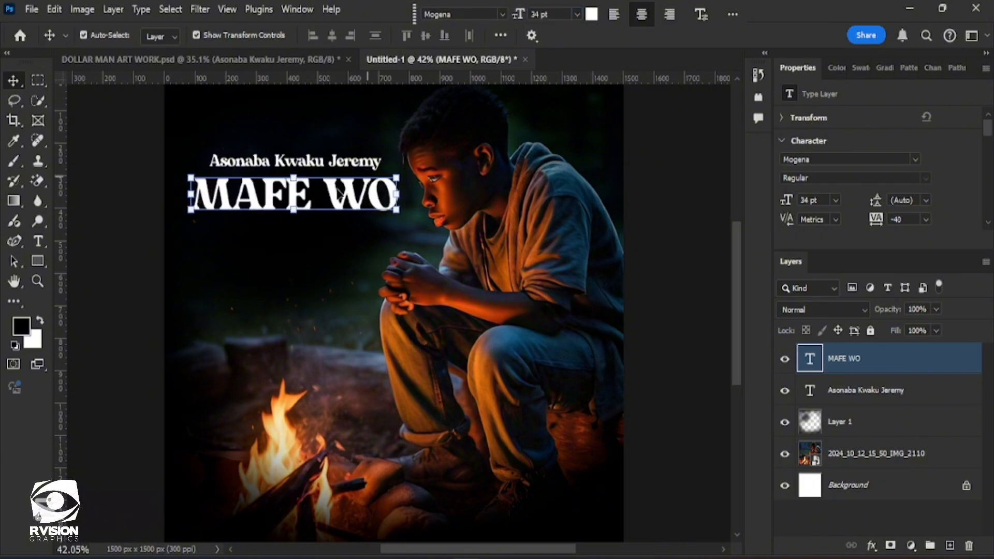
- Break the title into two lines, with "MAFE" above "WO" and no stray space between them
{"action": "double_click", "coordinate": [322, 199]}
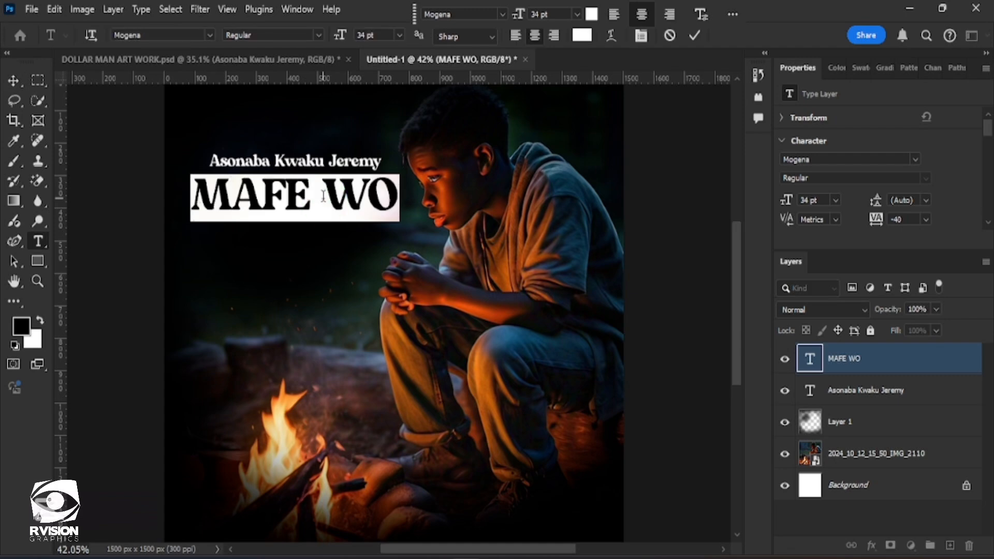
{"action": "left_click", "coordinate": [322, 194]}
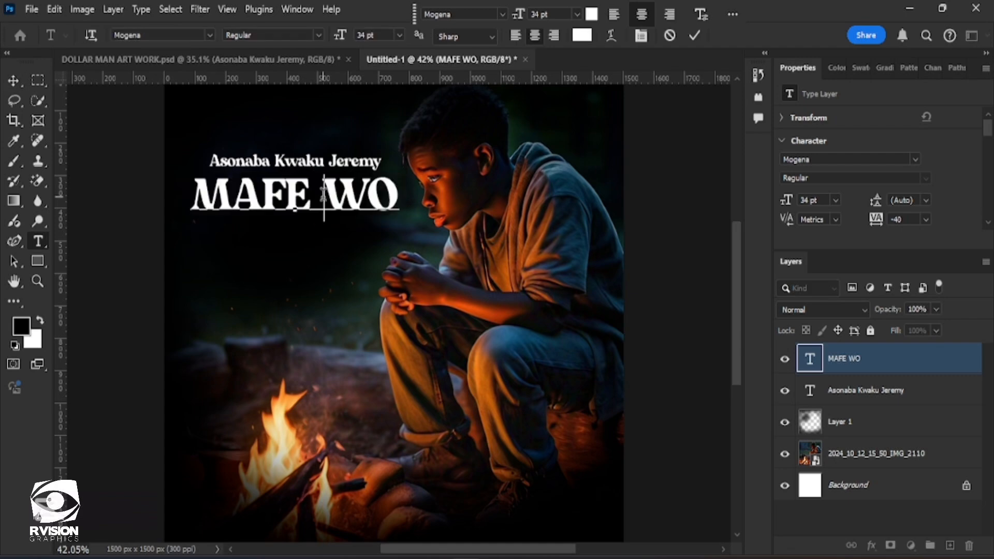
{"action": "key", "text": "Return"}
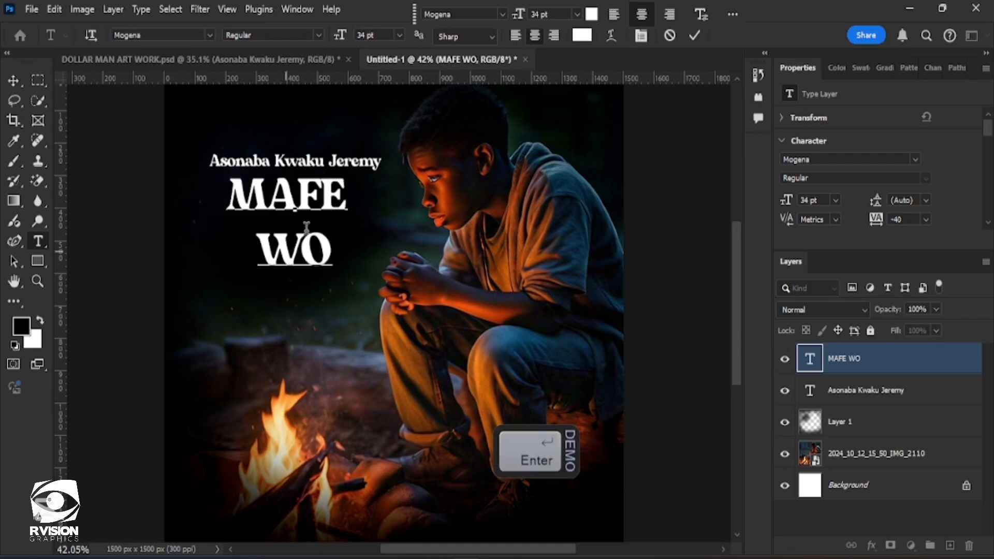
{"action": "key", "text": "BackSpace"}
{"action": "key", "text": "BackSpace"}
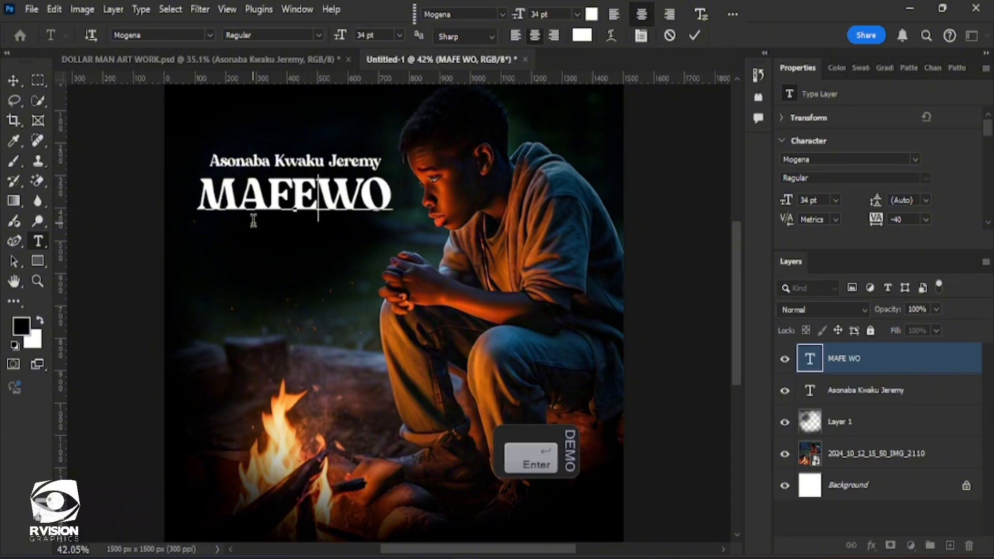
{"action": "key", "text": "Return"}
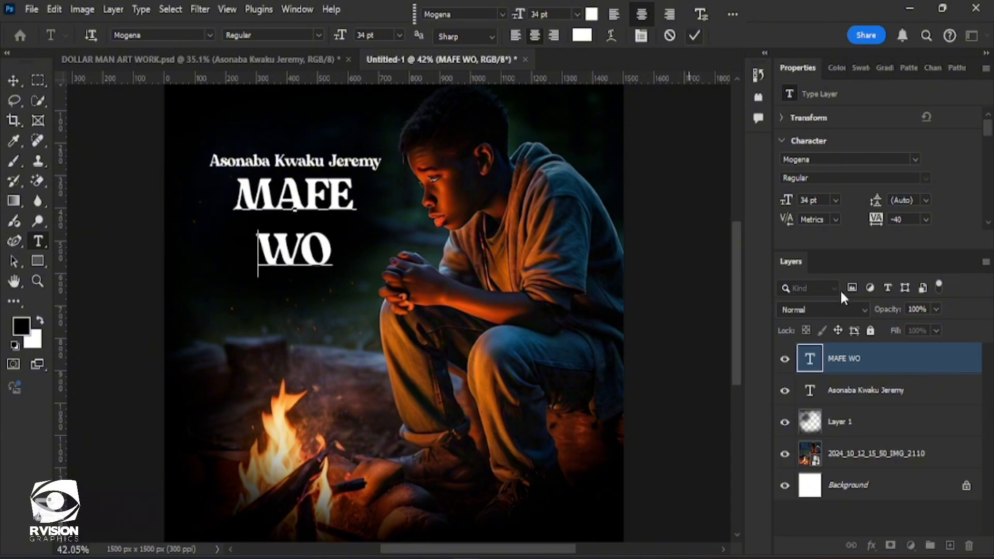
{"action": "key", "text": "ctrl+Return"}
- Tighten the title's line spacing and scale it up to about 44.5 pt with 32.72 pt leading, below the artist's name
{"action": "key", "text": "v"}
{"action": "left_click_drag", "start_coordinate": [876, 202], "coordinate": [863, 190]}
{"action": "left_click_drag", "start_coordinate": [344, 235], "coordinate": [370, 283]}
{"action": "left_click_drag", "start_coordinate": [260, 210], "coordinate": [224, 184]}
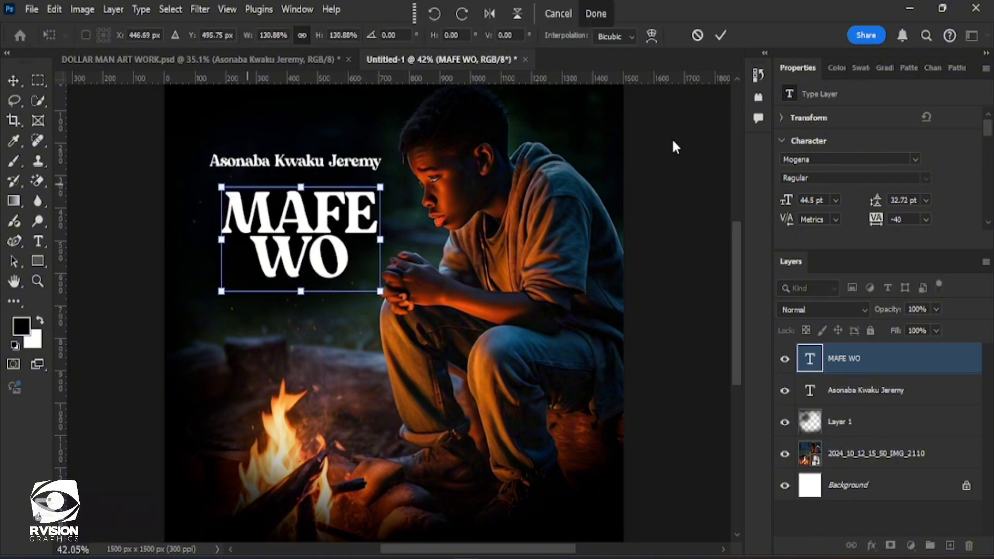
{"action": "left_click", "coordinate": [720, 37]}
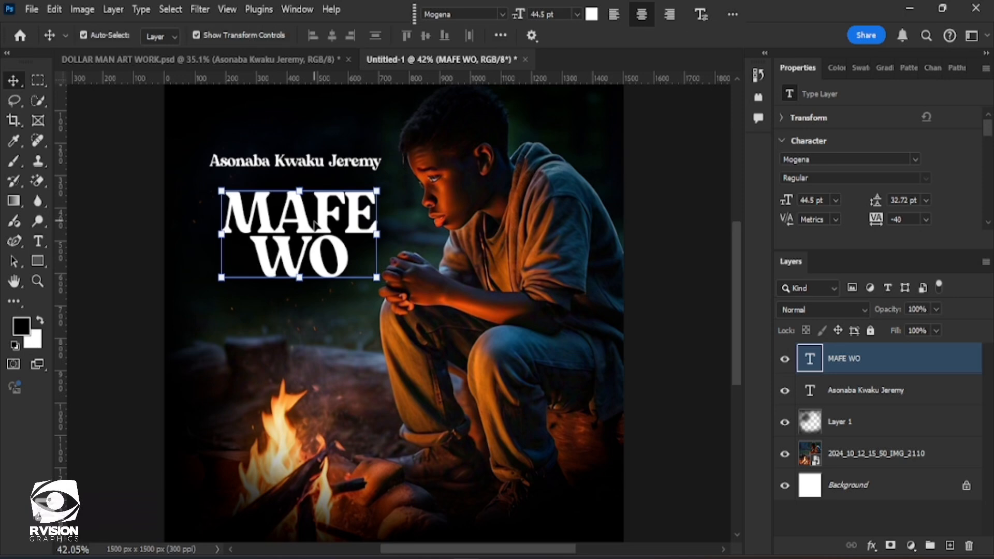
- Shift the two-line title slightly to the left so its starting edge lines up with the artist's name
{"action": "left_click", "coordinate": [311, 228]}
{"action": "left_click_drag", "start_coordinate": [310, 229], "coordinate": [311, 230]}
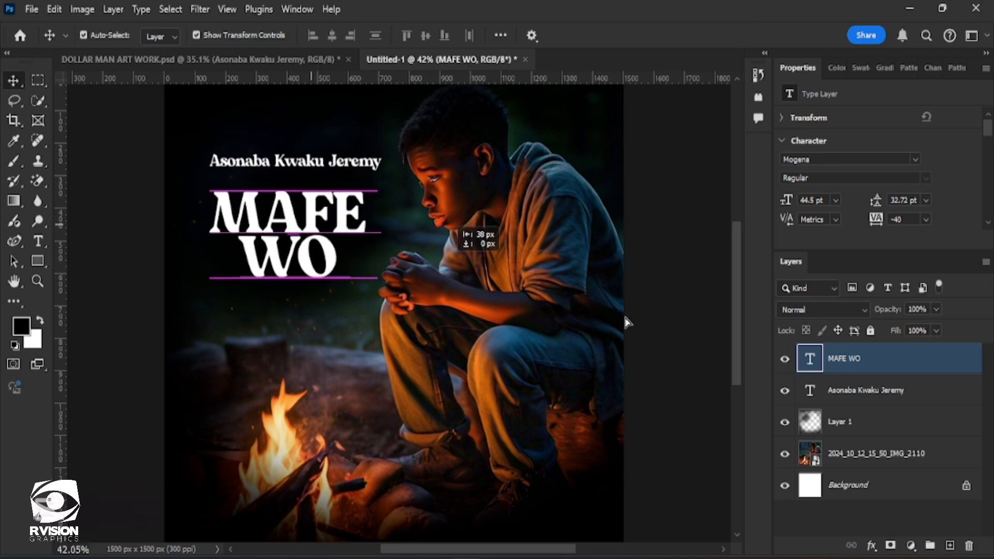
{"action": "left_click", "coordinate": [673, 280]}
{"action": "scroll", "coordinate": [484, 278], "scroll_direction": "down", "scroll_amount": 3}
{"action": "scroll", "coordinate": [483, 281], "scroll_direction": "down", "scroll_amount": 2}
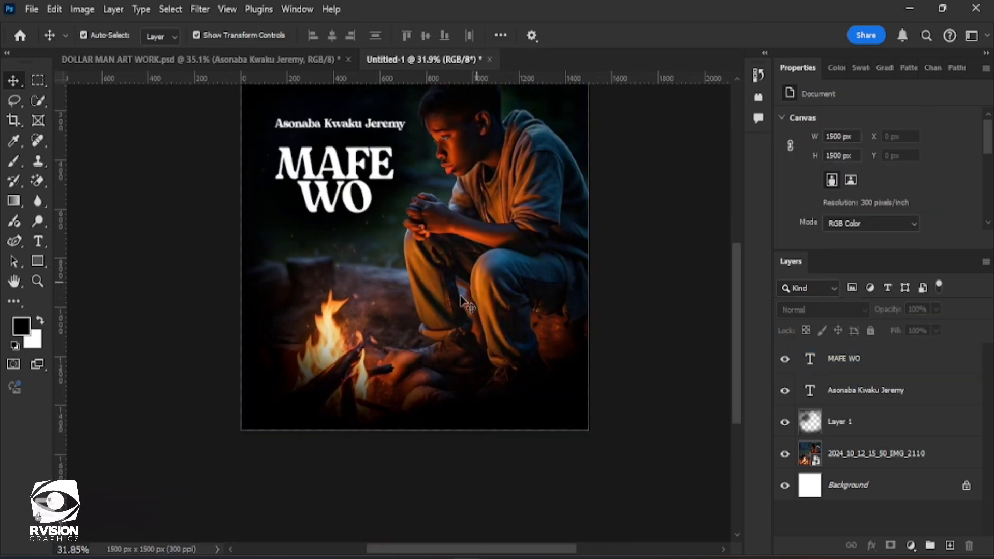
- Place the streaming badge image 2024_06_07_08_47_IMG_9332 as an embedded object at its default size
{"action": "left_click", "coordinate": [31, 10]}
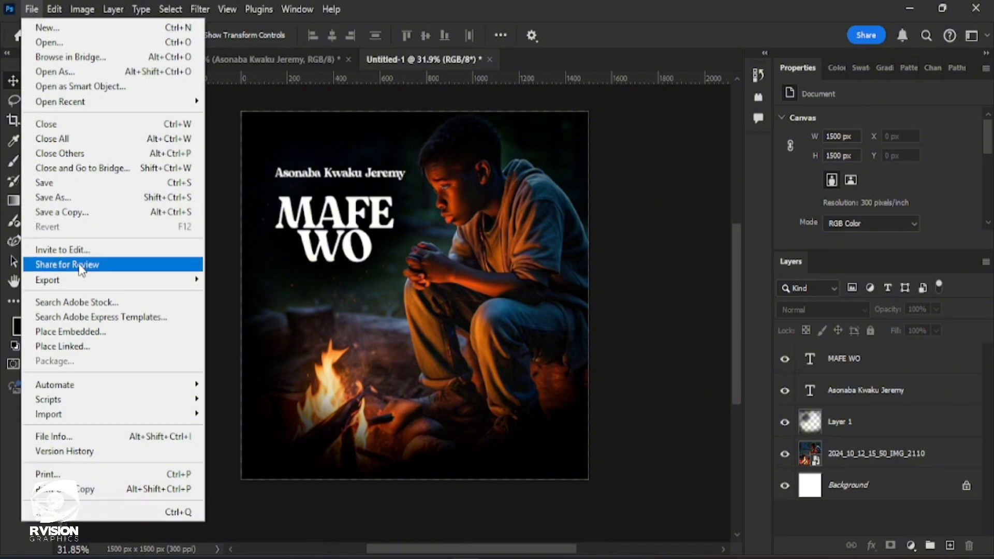
{"action": "left_click", "coordinate": [94, 332]}
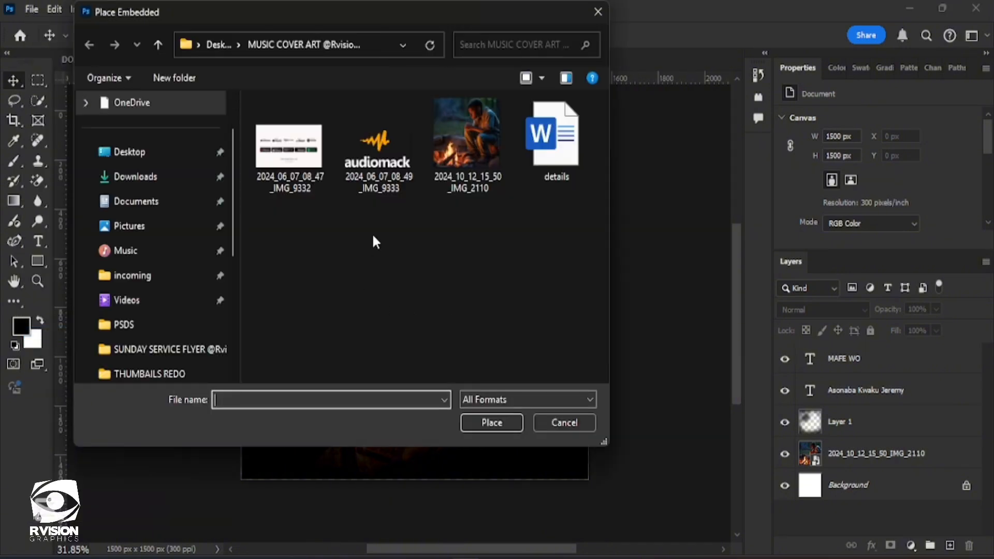
{"action": "double_click", "coordinate": [295, 150]}
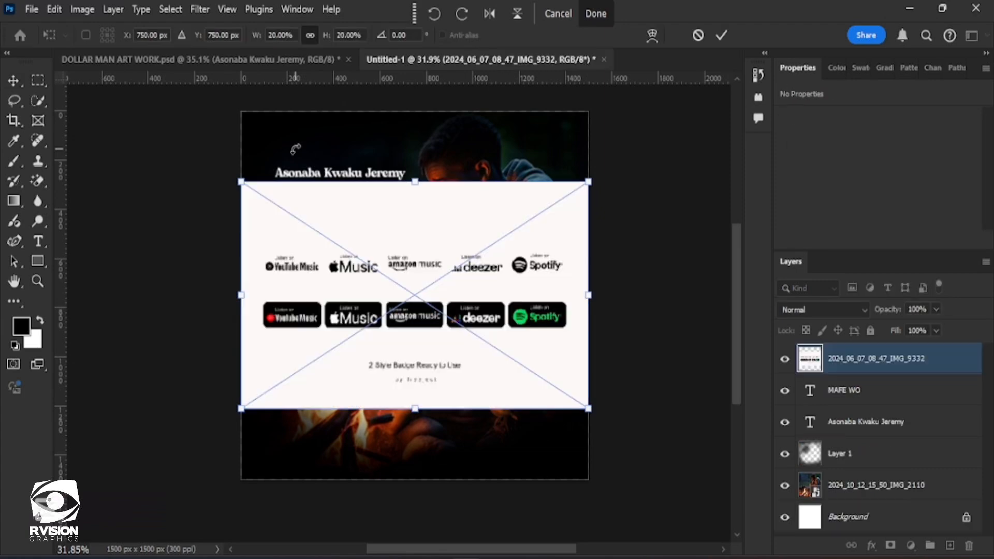
{"action": "left_click", "coordinate": [727, 39]}
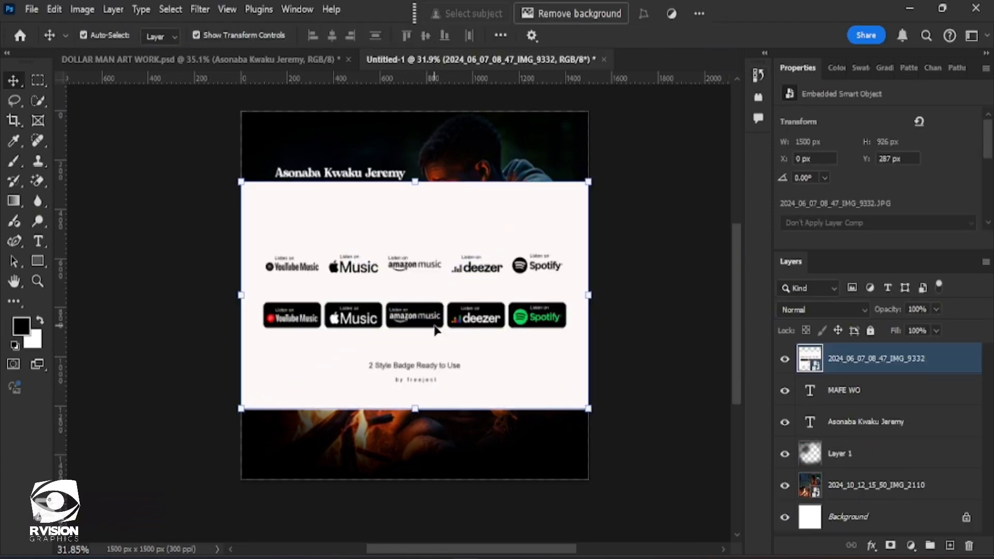
- Mask the badge image with a rectangular selection so only the row of black streaming badges shows
{"action": "scroll", "coordinate": [435, 330], "scroll_direction": "down", "scroll_amount": 2}
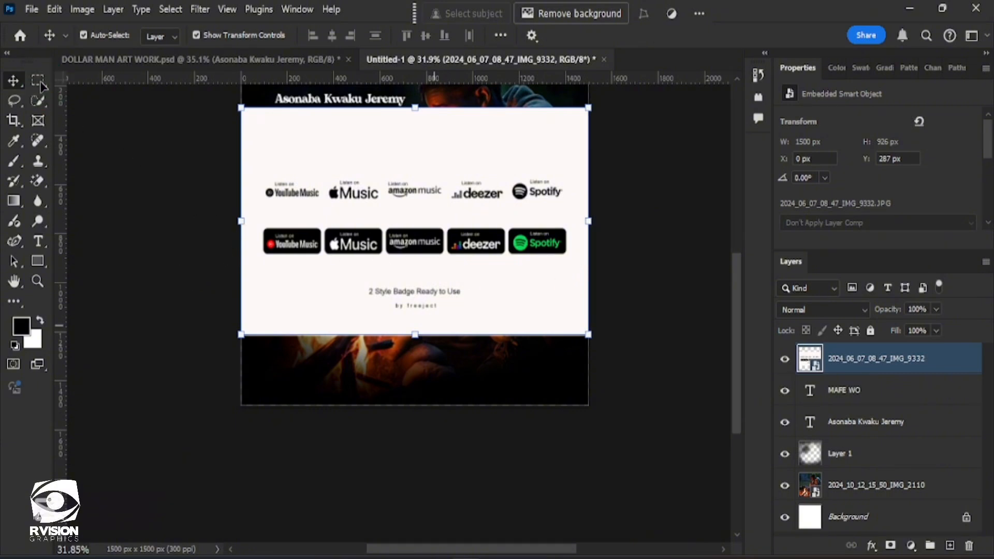
{"action": "left_click", "coordinate": [678, 202]}
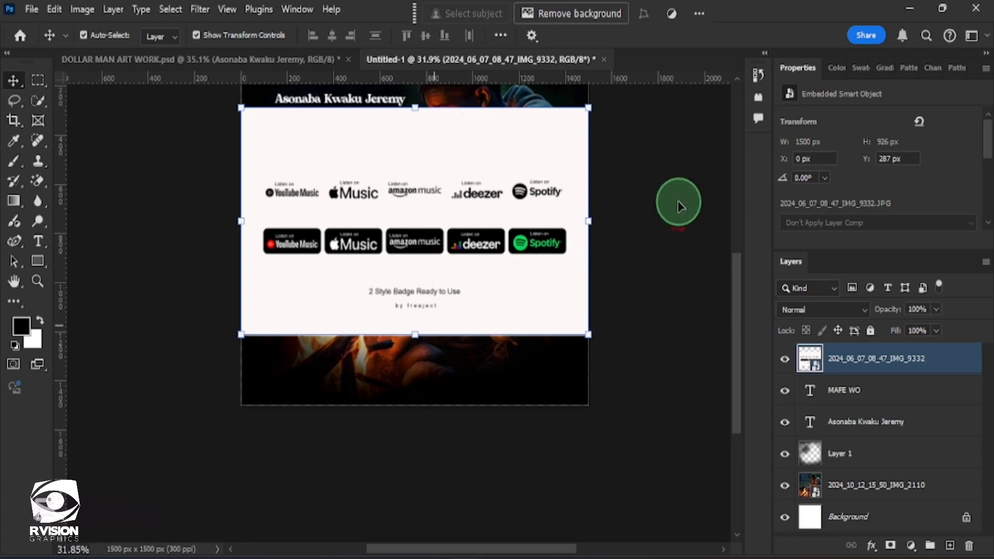
{"action": "scroll", "coordinate": [366, 186], "scroll_direction": "up", "scroll_amount": 1}
{"action": "left_click", "coordinate": [38, 81]}
{"action": "left_click", "coordinate": [656, 311]}
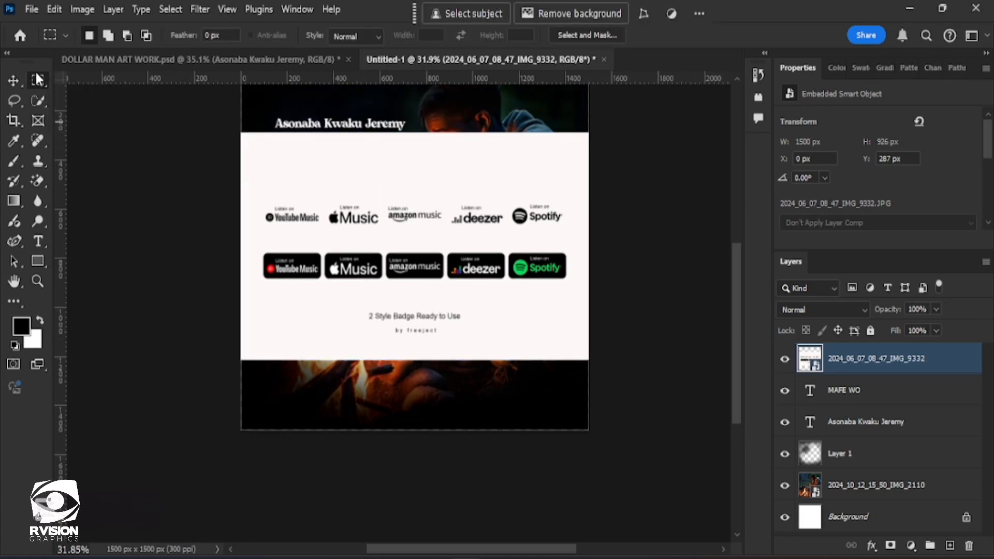
{"action": "left_click_drag", "start_coordinate": [255, 249], "coordinate": [569, 283]}
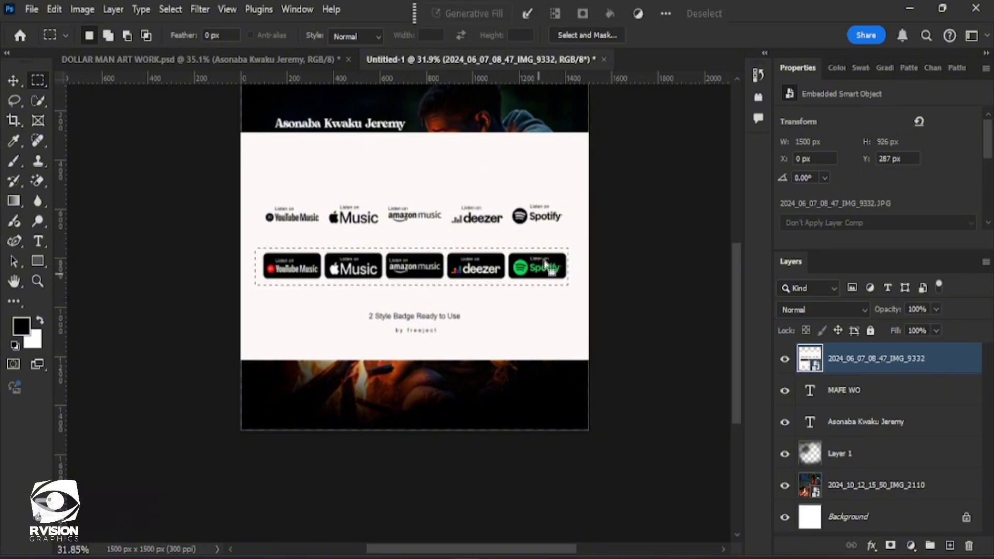
{"action": "left_click", "coordinate": [587, 14]}
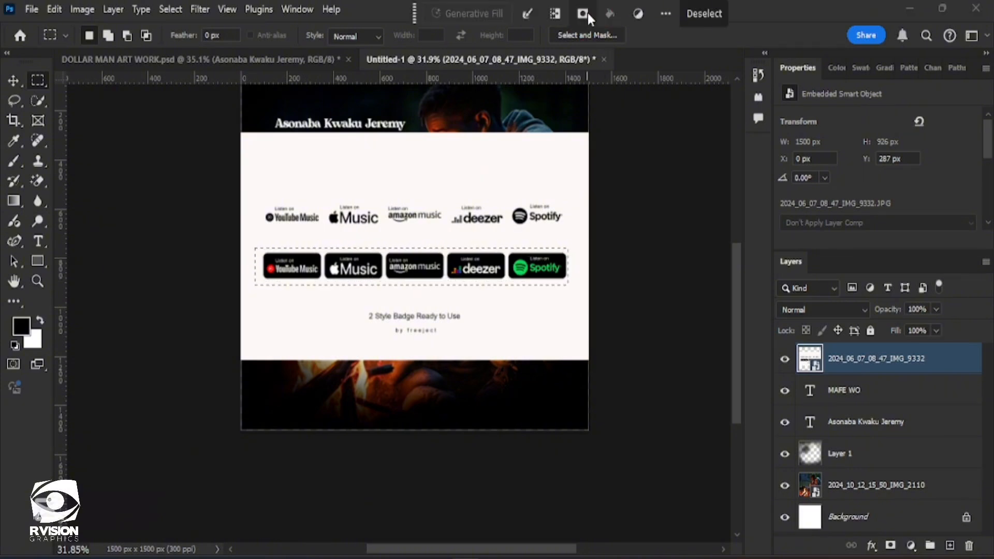
{"action": "left_click", "coordinate": [11, 84]}
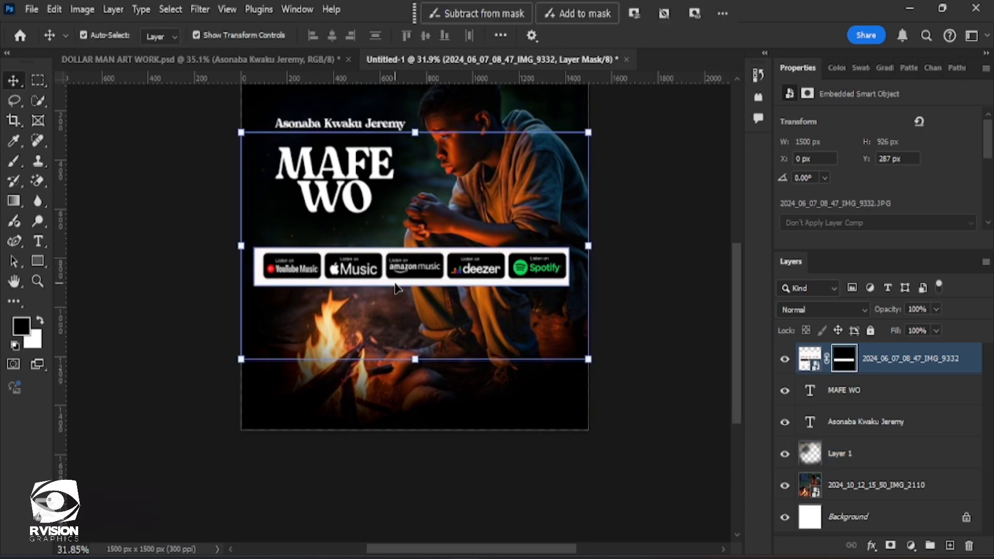
- Move the masked streaming badge strip straight down to the lower part of the artwork, just below the fire
{"action": "left_click", "coordinate": [656, 300]}
{"action": "left_click", "coordinate": [498, 282]}
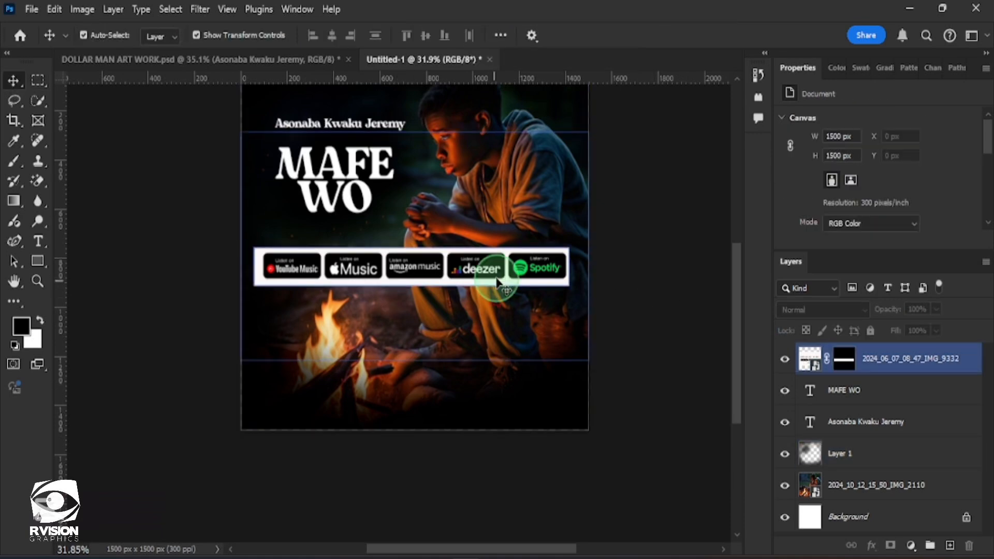
{"action": "mouse_move", "coordinate": [497, 282]}
{"action": "left_mouse_down"}
{"action": "mouse_move", "coordinate": [489, 348]}
{"action": "mouse_move", "coordinate": [499, 401]}
{"action": "left_mouse_up"}
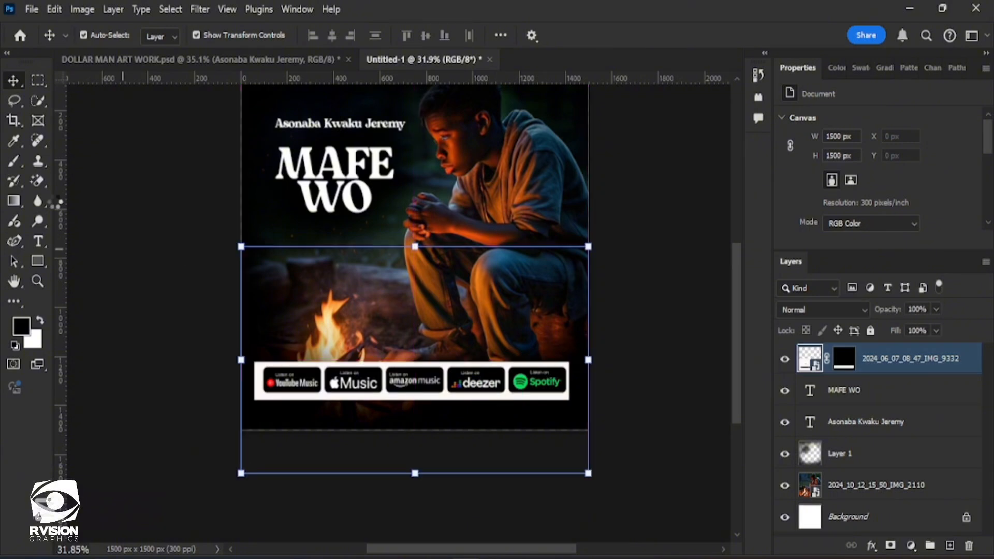
- Rasterize the streaming badge layer and erase the white background around the badges with the Magic Eraser tool
{"action": "left_click", "coordinate": [37, 181]}
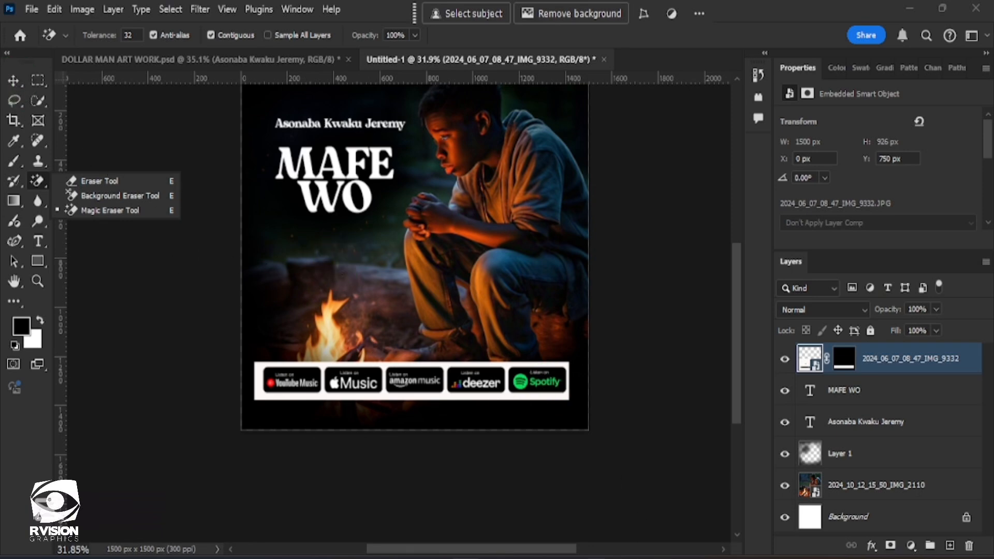
{"action": "mouse_move", "coordinate": [593, 558]}
{"action": "left_click", "coordinate": [549, 396]}
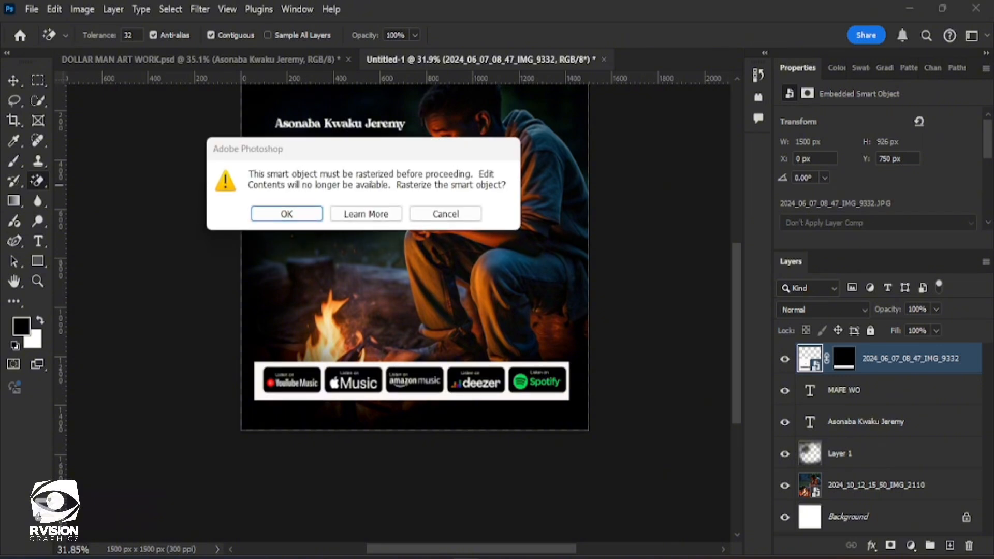
{"action": "left_click", "coordinate": [292, 222]}
{"action": "key", "text": "Caps_Lock"}
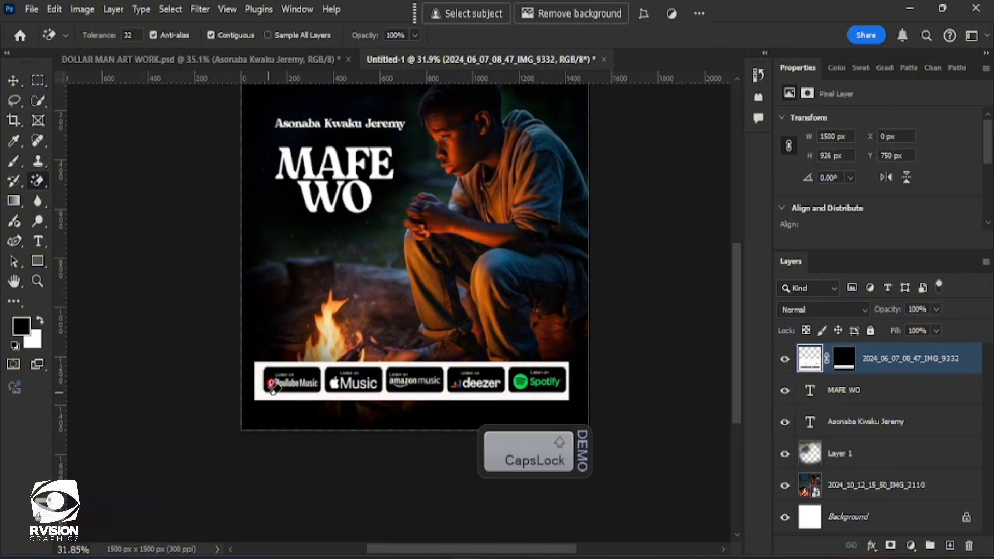
{"action": "left_click", "coordinate": [273, 387]}
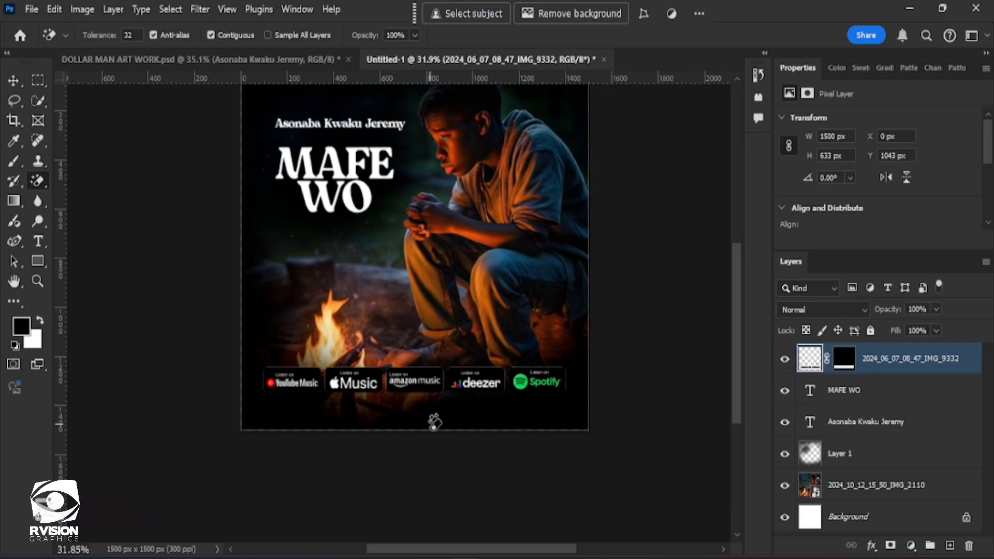
- Erase the black boxes behind the YouTube Music, Apple Music, Amazon Music, Deezer and Spotify badges with the Magic Eraser
{"action": "scroll", "coordinate": [350, 424], "scroll_direction": "up", "scroll_amount": 4}
{"action": "left_click", "coordinate": [277, 321]}
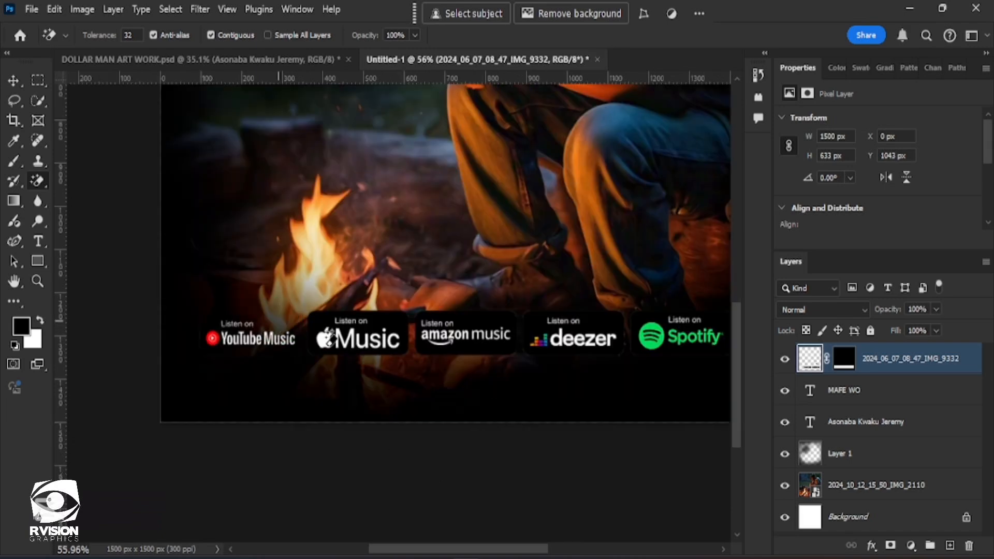
{"action": "left_click", "coordinate": [394, 317]}
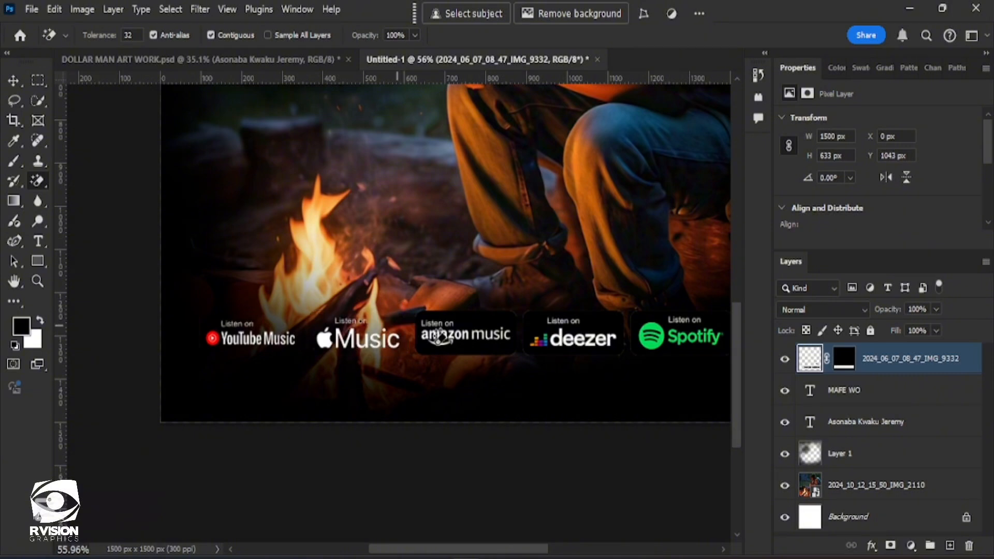
{"action": "left_click", "coordinate": [494, 312]}
{"action": "scroll", "coordinate": [621, 341], "scroll_direction": "right", "scroll_amount": 3}
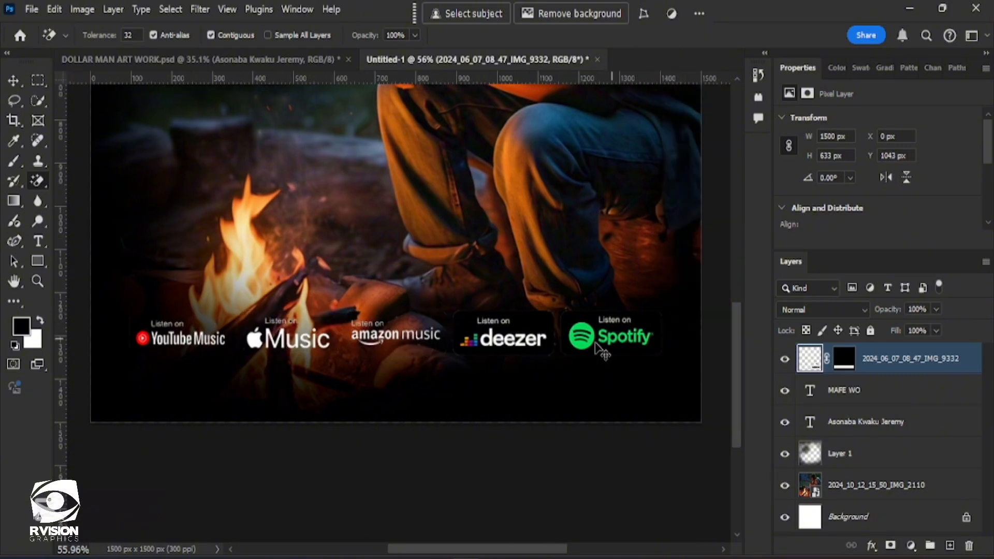
{"action": "left_click", "coordinate": [529, 315]}
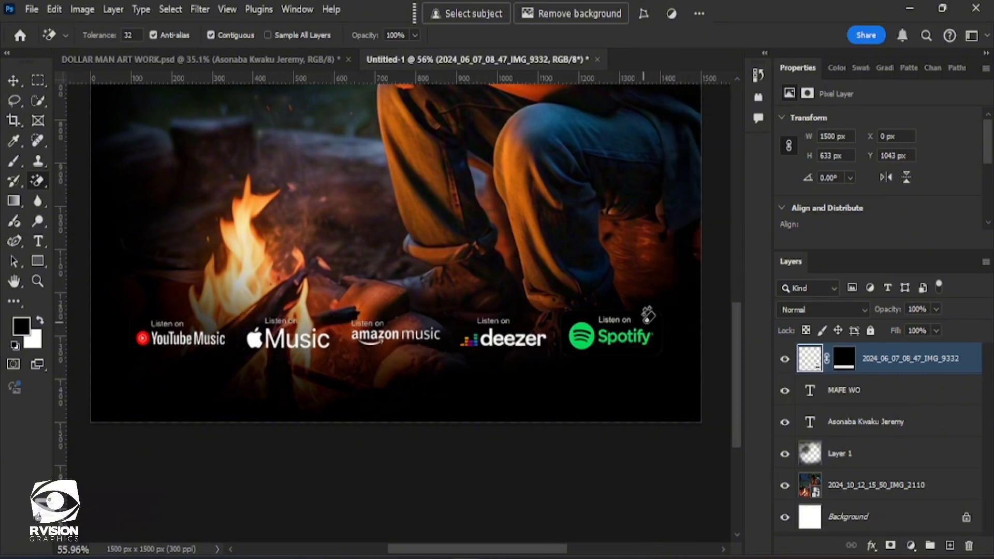
{"action": "left_click", "coordinate": [646, 312]}
- Scale the streaming badge row to about 85.5% and move it down near the artwork's lower edge
{"action": "scroll", "coordinate": [103, 215], "scroll_direction": "down", "scroll_amount": 3}
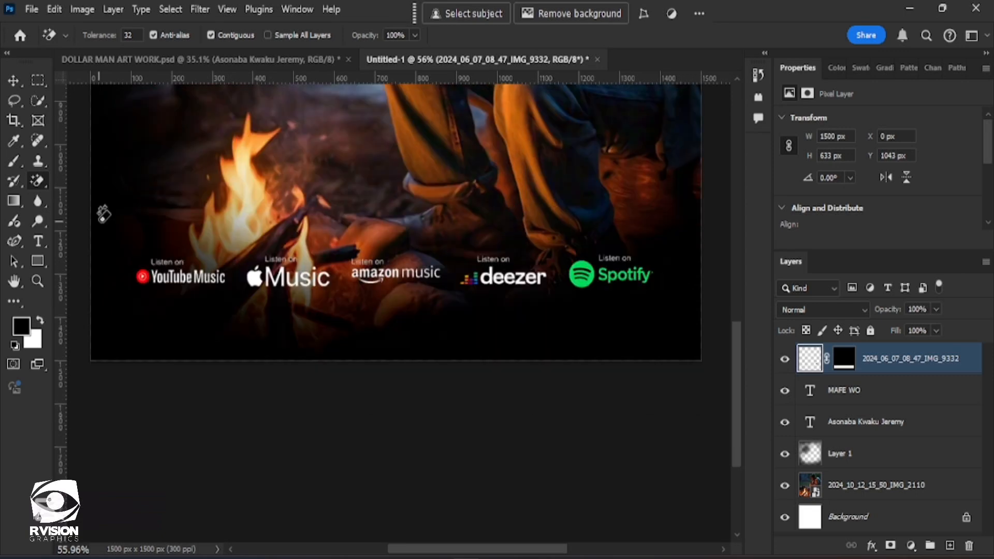
{"action": "scroll", "coordinate": [217, 309], "scroll_direction": "down", "scroll_amount": 1}
{"action": "scroll", "coordinate": [217, 309], "scroll_direction": "down", "scroll_amount": 2}
{"action": "scroll", "coordinate": [200, 284], "scroll_direction": "down", "scroll_amount": 2}
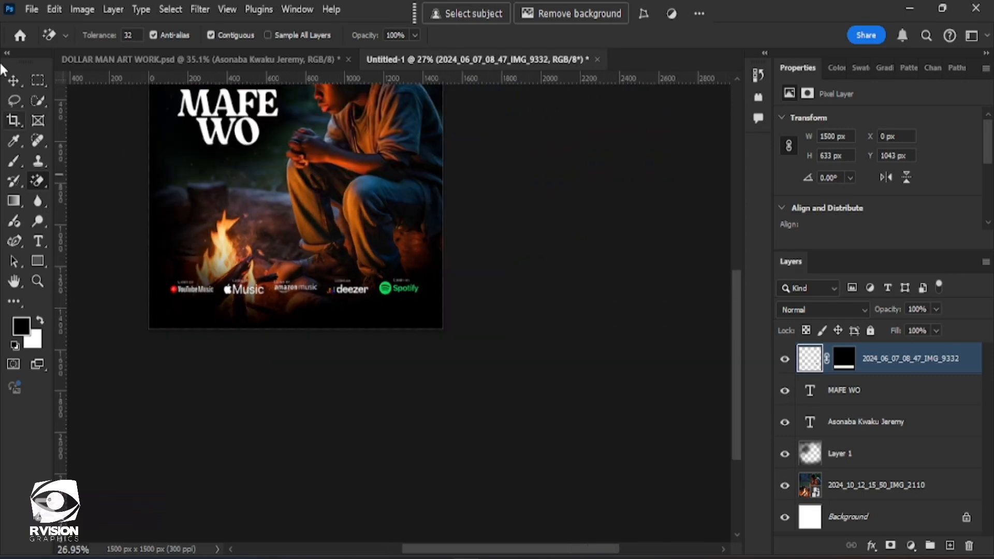
{"action": "left_click", "coordinate": [13, 82]}
{"action": "left_click_drag", "start_coordinate": [149, 234], "coordinate": [177, 278]}
{"action": "left_click_drag", "start_coordinate": [312, 309], "coordinate": [286, 316]}
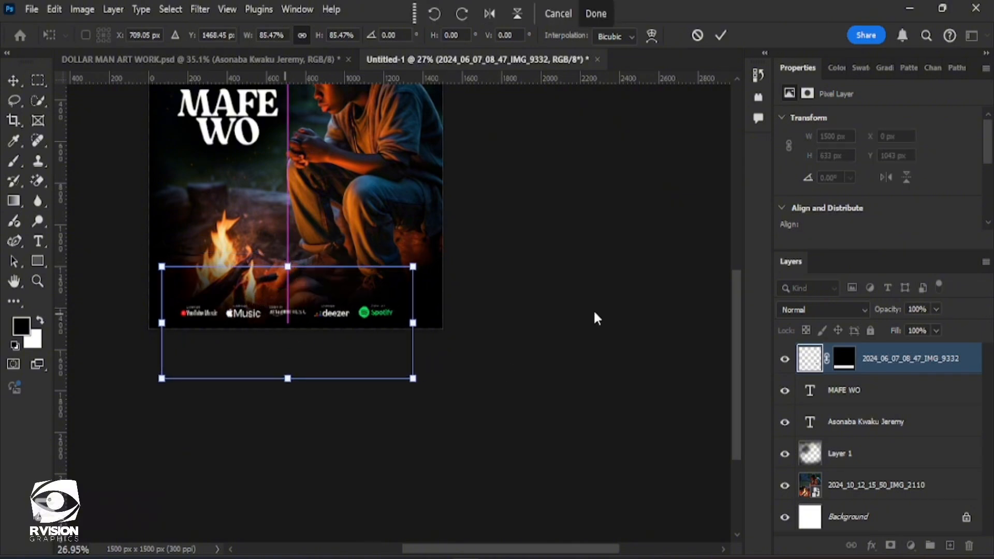
{"action": "left_click", "coordinate": [722, 38]}
{"action": "left_click", "coordinate": [451, 393]}
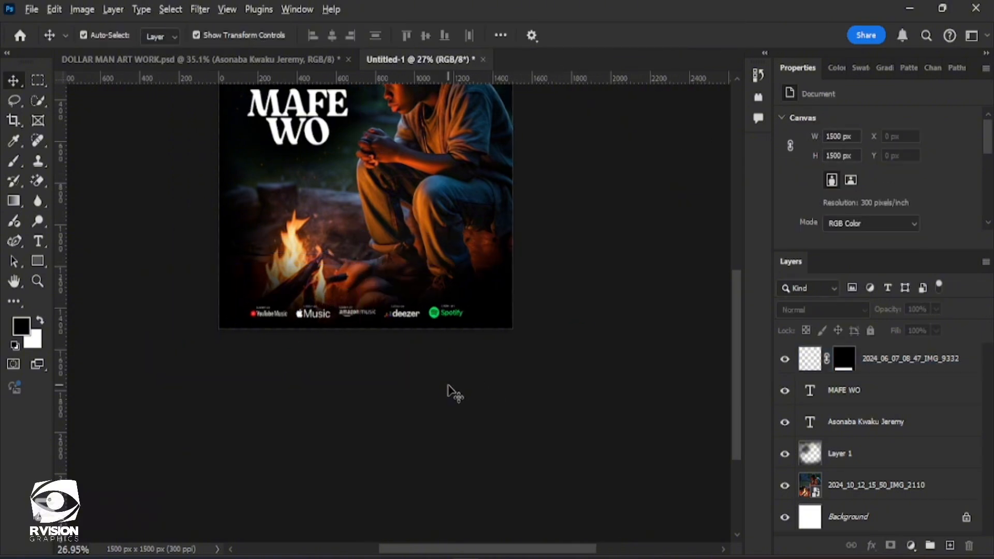
- Place the audiomack logo 2024_06_07_08_49_IMG_9333 as an embedded object and shrink it to about 222 x 121 px beside the Spotify badge
{"action": "scroll", "coordinate": [450, 393], "scroll_direction": "up", "scroll_amount": 5}
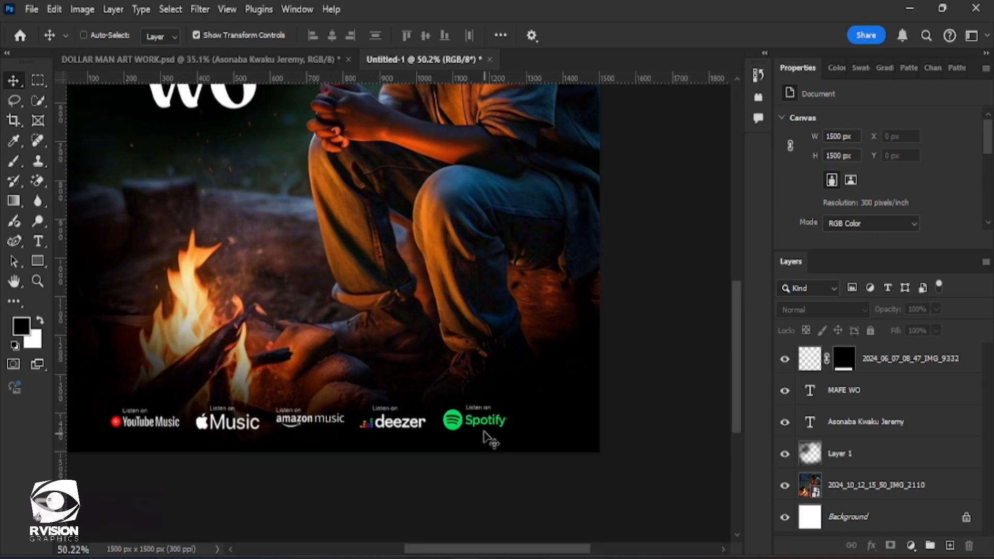
{"action": "left_click", "coordinate": [31, 9]}
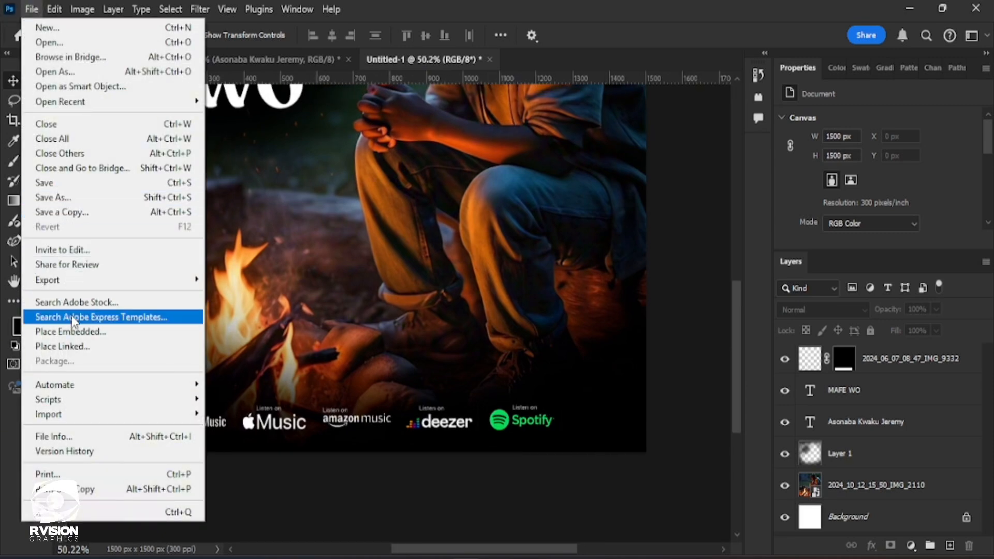
{"action": "left_click", "coordinate": [78, 330]}
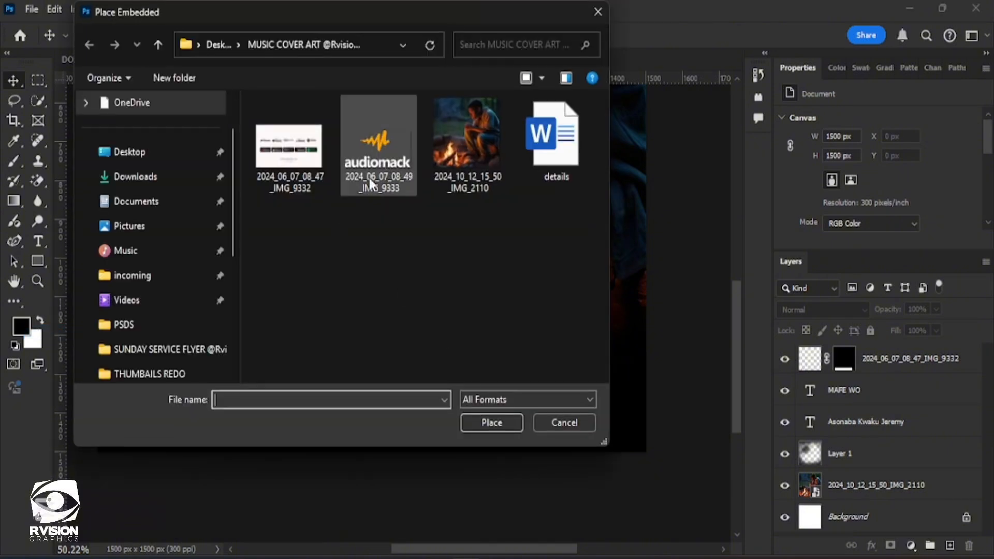
{"action": "double_click", "coordinate": [370, 183]}
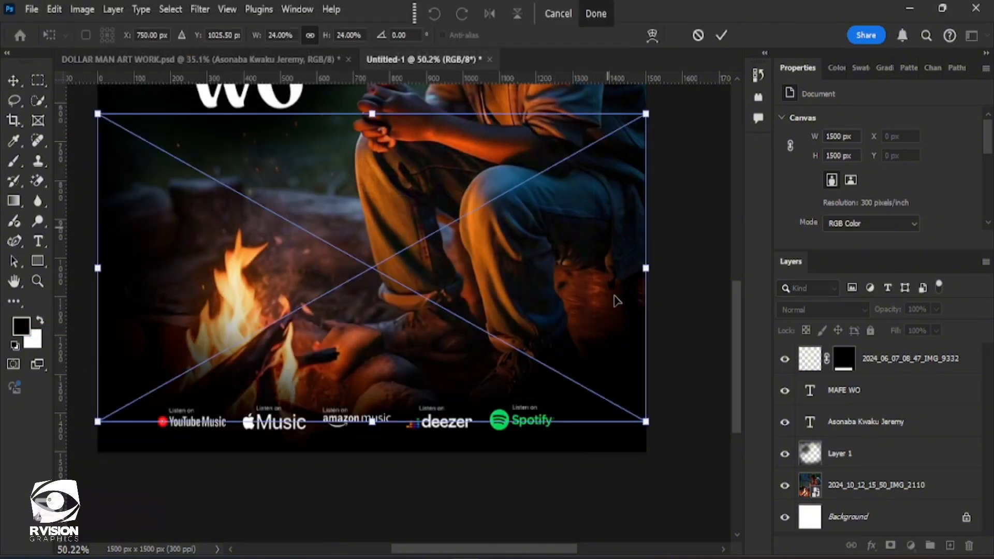
{"action": "left_click_drag", "start_coordinate": [97, 113], "coordinate": [528, 401]}
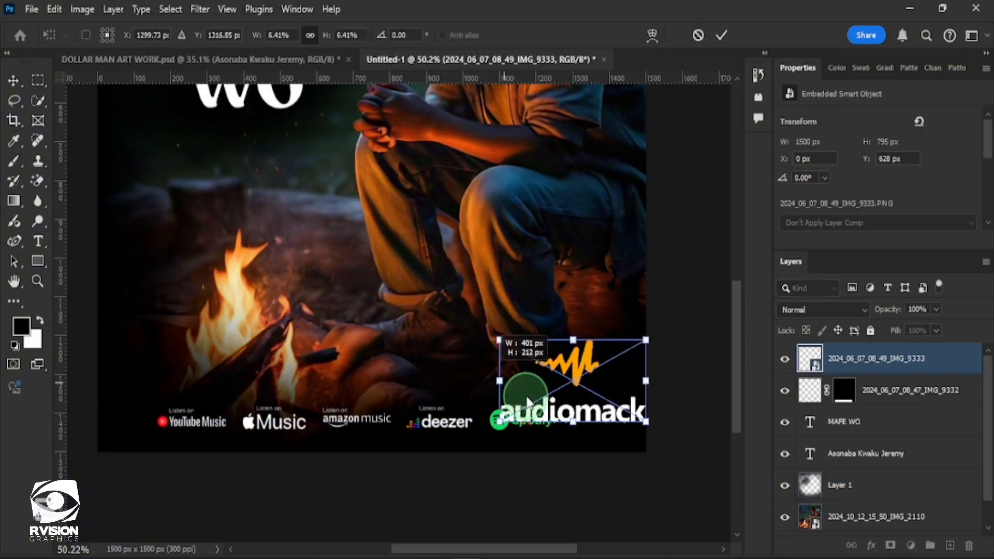
{"action": "left_click", "coordinate": [504, 346]}
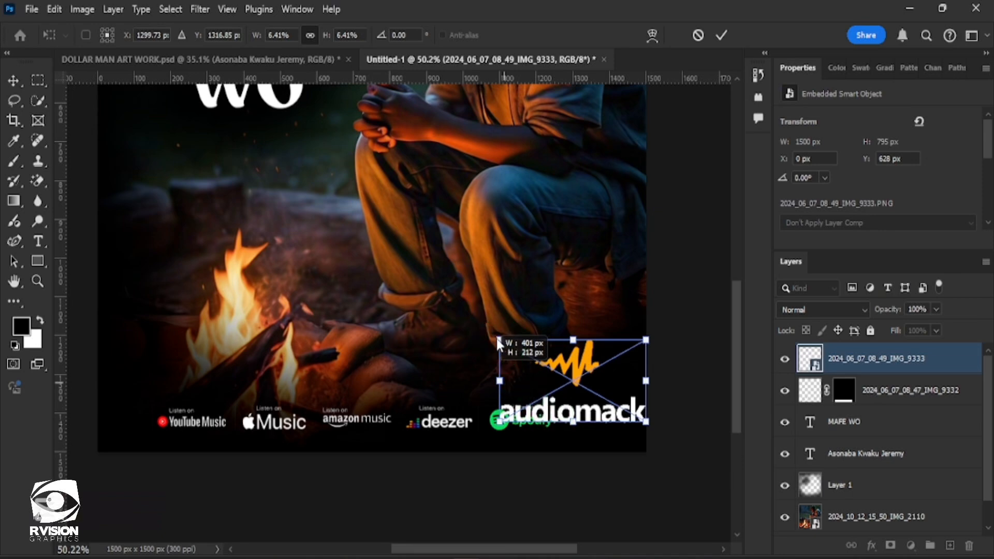
{"action": "left_click", "coordinate": [14, 82]}
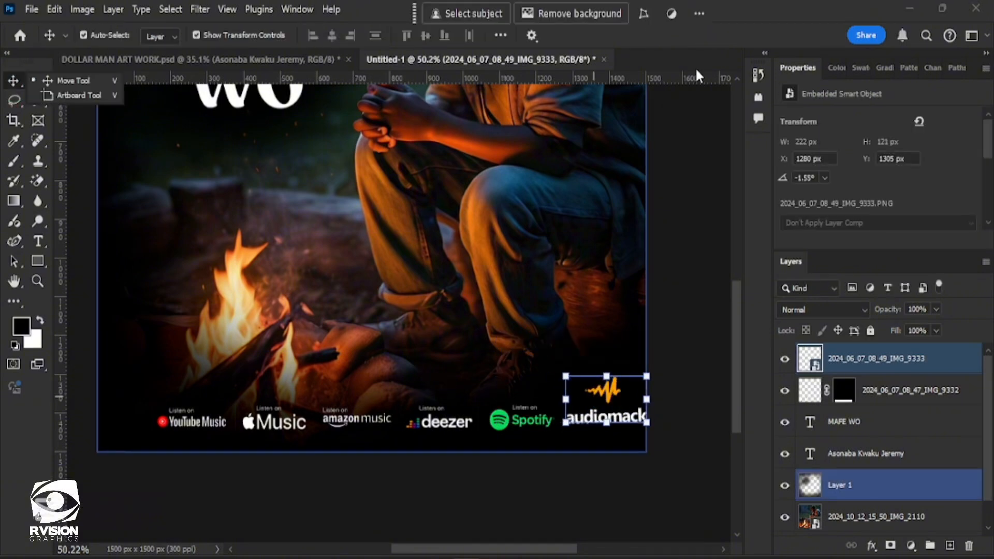
{"action": "left_click", "coordinate": [661, 243]}
- Scale the streaming badge row to about 89.3% and reposition it to leave room for the audiomack logo
{"action": "scroll", "coordinate": [486, 309], "scroll_direction": "down", "scroll_amount": 2}
{"action": "scroll", "coordinate": [481, 308], "scroll_direction": "down", "scroll_amount": 1}
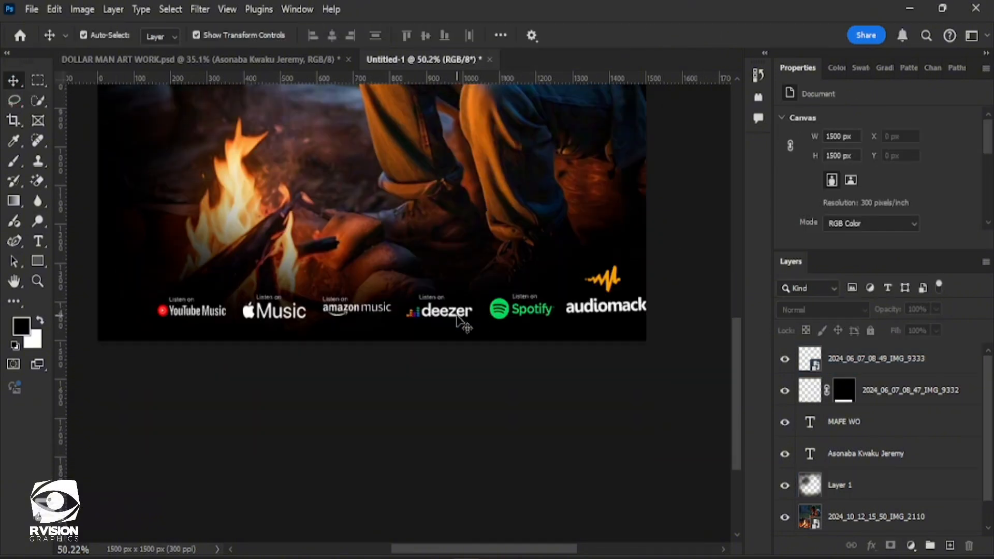
{"action": "left_click", "coordinate": [464, 319]}
{"action": "left_click", "coordinate": [445, 311]}
{"action": "left_click_drag", "start_coordinate": [445, 314], "coordinate": [426, 314]}
{"action": "left_click_drag", "start_coordinate": [571, 434], "coordinate": [520, 393]}
{"action": "left_click_drag", "start_coordinate": [383, 310], "coordinate": [412, 318]}
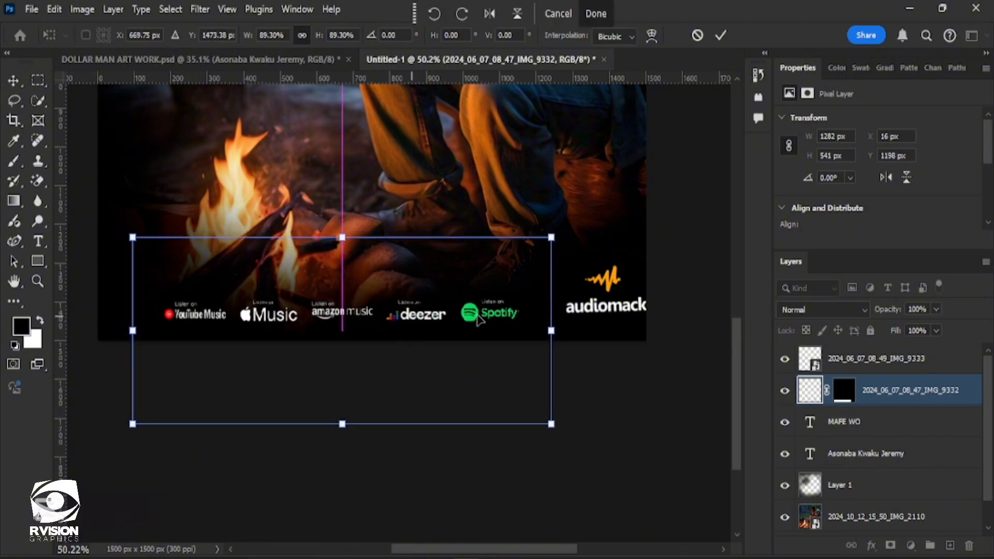
{"action": "left_click", "coordinate": [721, 34]}
- Undo the accidental move of Layer 1 and lock that layer
{"action": "left_click_drag", "start_coordinate": [610, 279], "coordinate": [576, 296]}
{"action": "key", "text": "ctrl+z"}
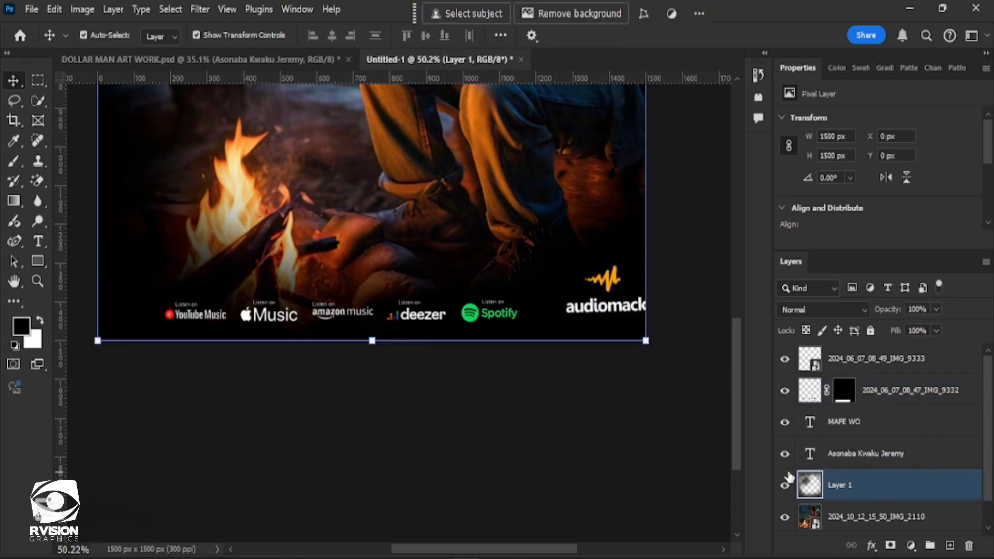
{"action": "left_click", "coordinate": [870, 331]}
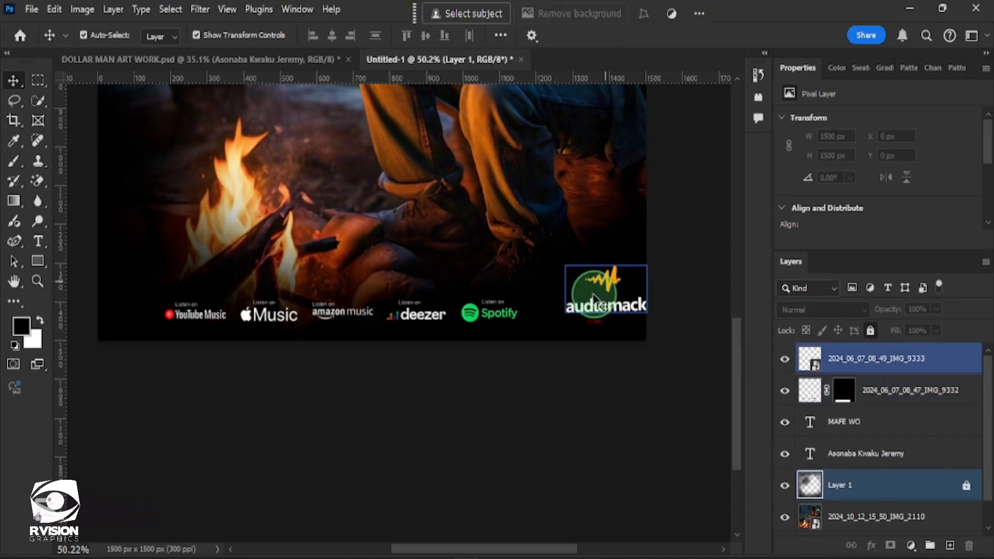
- Move the audiomack logo closer to the Spotify badge and scale it down to about 2.34% to match the row
{"action": "mouse_move", "coordinate": [585, 303]}
{"action": "left_mouse_down"}
{"action": "mouse_move", "coordinate": [568, 308]}
{"action": "mouse_move", "coordinate": [570, 294]}
{"action": "left_mouse_up"}
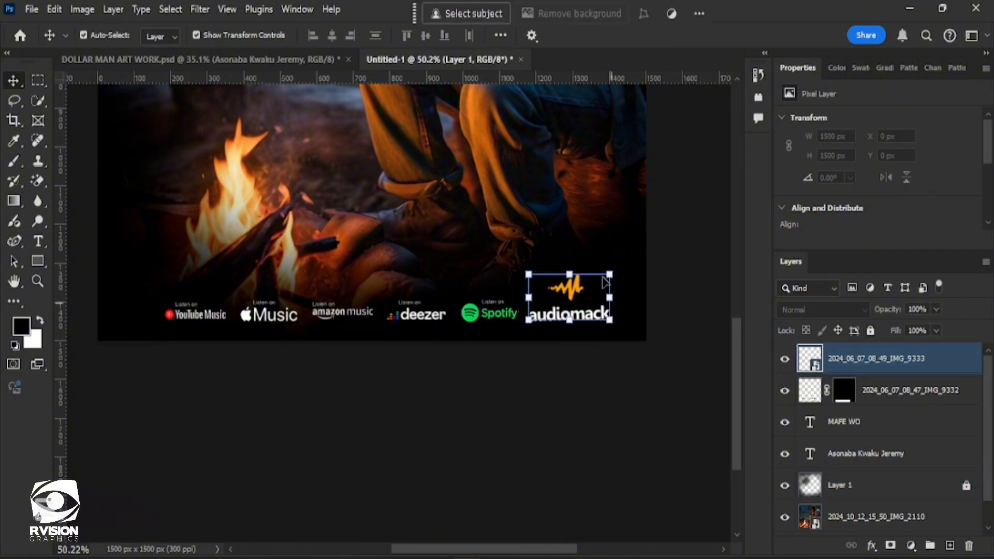
{"action": "left_click_drag", "start_coordinate": [613, 269], "coordinate": [559, 296]}
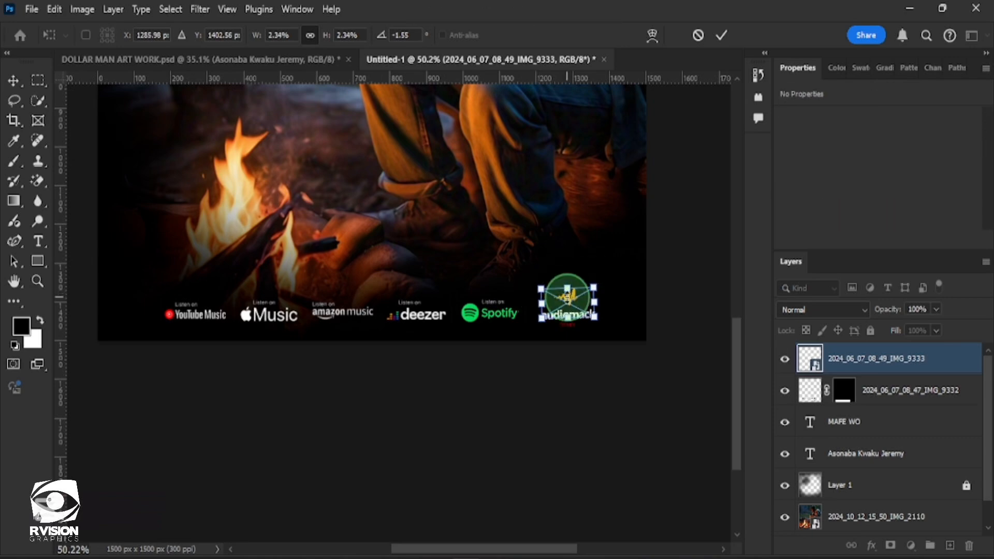
{"action": "key", "text": "KP_7"}
{"action": "key", "text": "Return"}
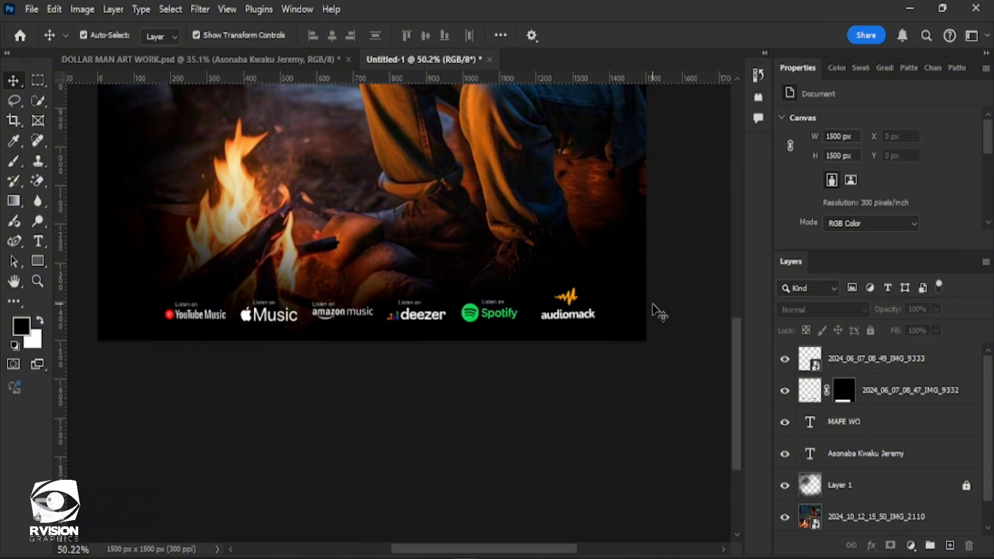
- Change the text color of the MAFE WO title to a bright, saturated yellow with a hue of 58°
{"action": "scroll", "coordinate": [436, 282], "scroll_direction": "up", "scroll_amount": 5}
{"action": "scroll", "coordinate": [399, 298], "scroll_direction": "down", "scroll_amount": 3}
{"action": "scroll", "coordinate": [398, 297], "scroll_direction": "down", "scroll_amount": 1}
{"action": "key", "text": "s"}
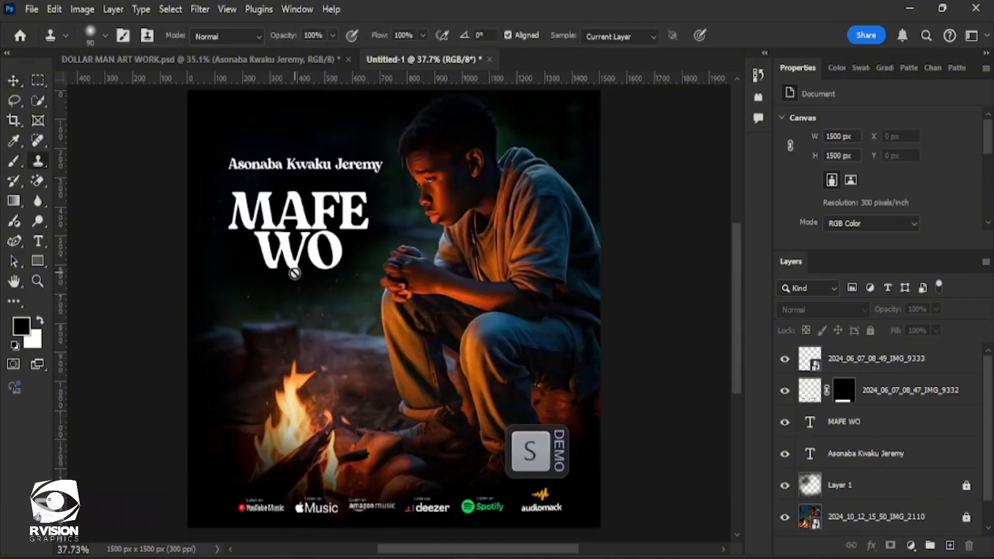
{"action": "left_click", "coordinate": [14, 80]}
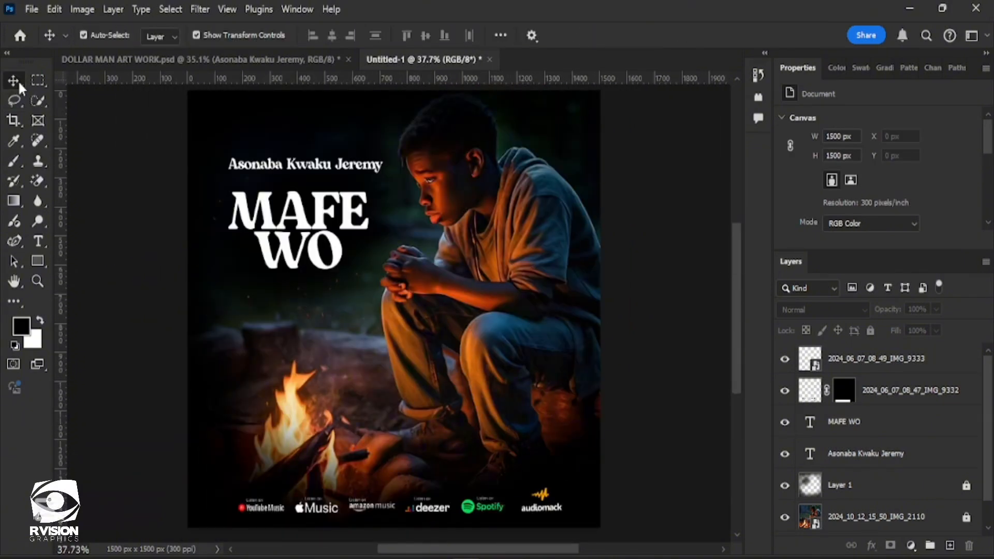
{"action": "left_click", "coordinate": [339, 233]}
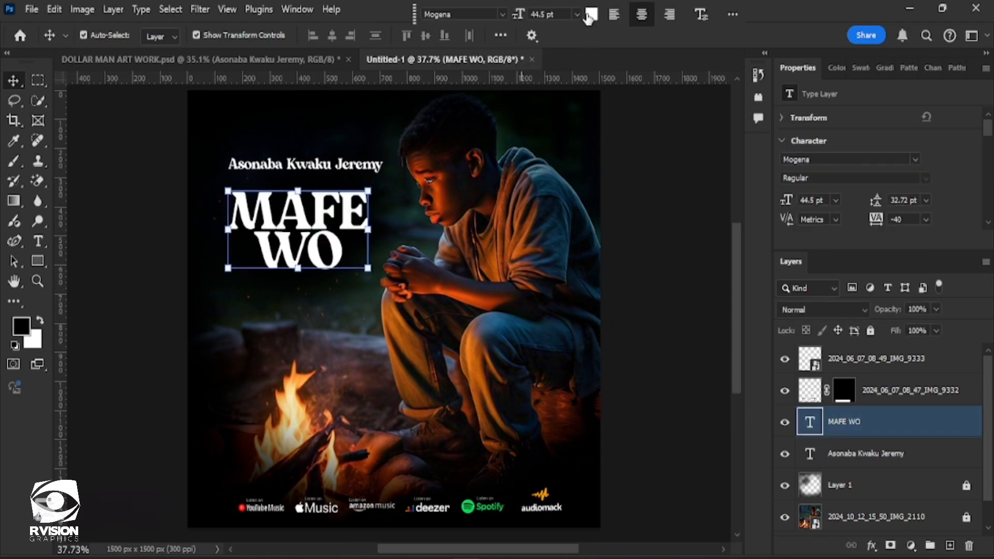
{"action": "left_click", "coordinate": [591, 14]}
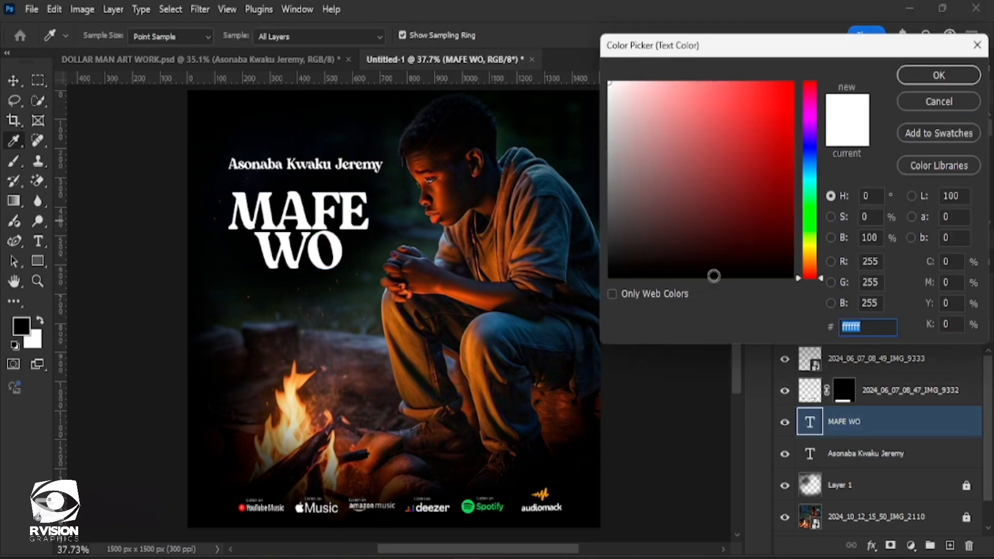
{"action": "left_click", "coordinate": [810, 248]}
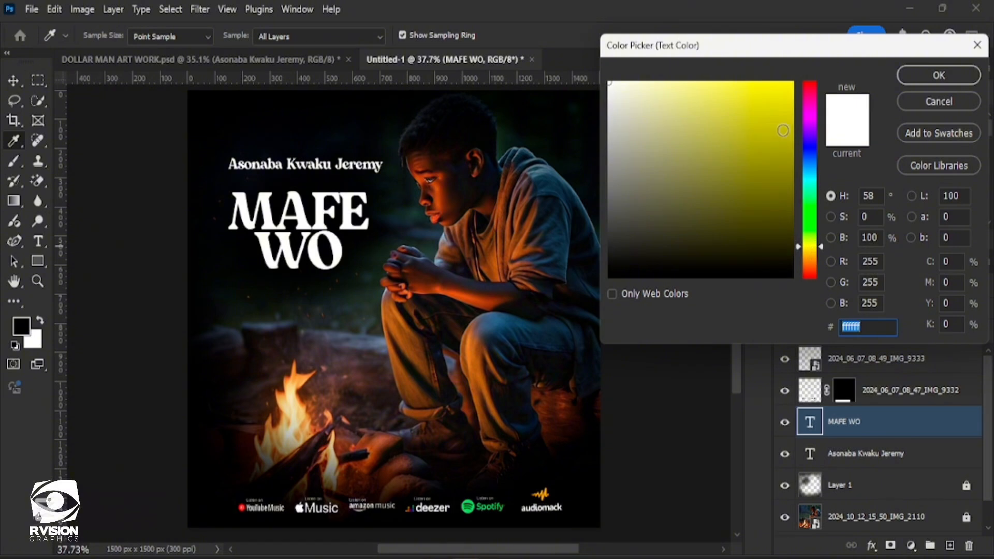
{"action": "left_click", "coordinate": [790, 84]}
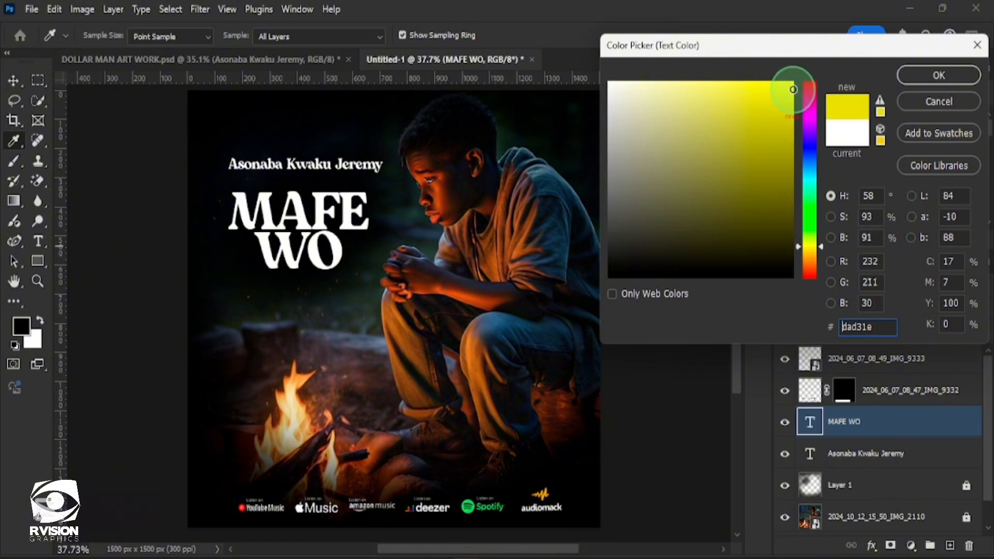
{"action": "left_click", "coordinate": [912, 76]}
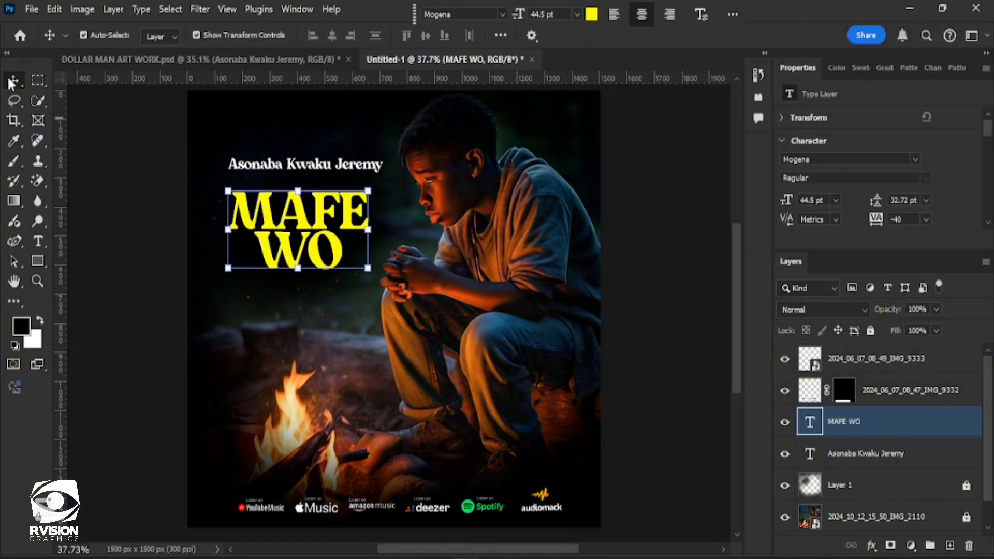
{"action": "left_click", "coordinate": [354, 324]}
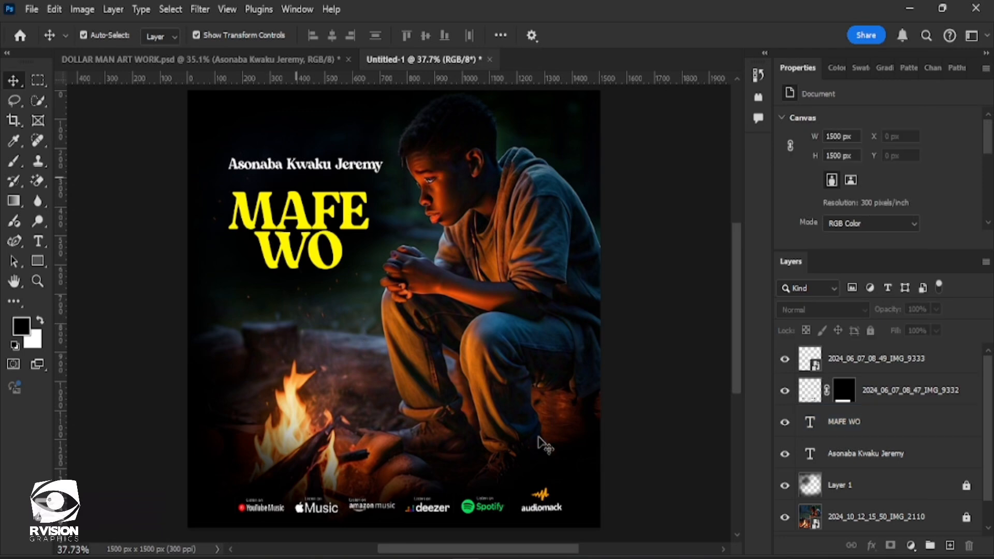
{"action": "left_click", "coordinate": [343, 255]}
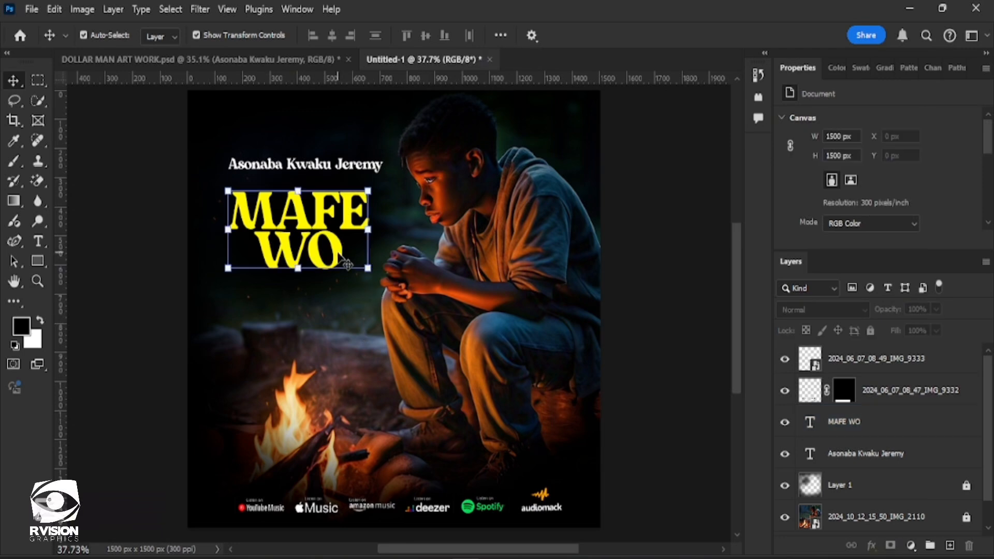
- Scale the MAFE WO title up to about 107.26% and keep it under the artist name
{"action": "left_click_drag", "start_coordinate": [367, 269], "coordinate": [376, 285]}
{"action": "left_click_drag", "start_coordinate": [234, 190], "coordinate": [223, 185]}
{"action": "left_click", "coordinate": [719, 33]}
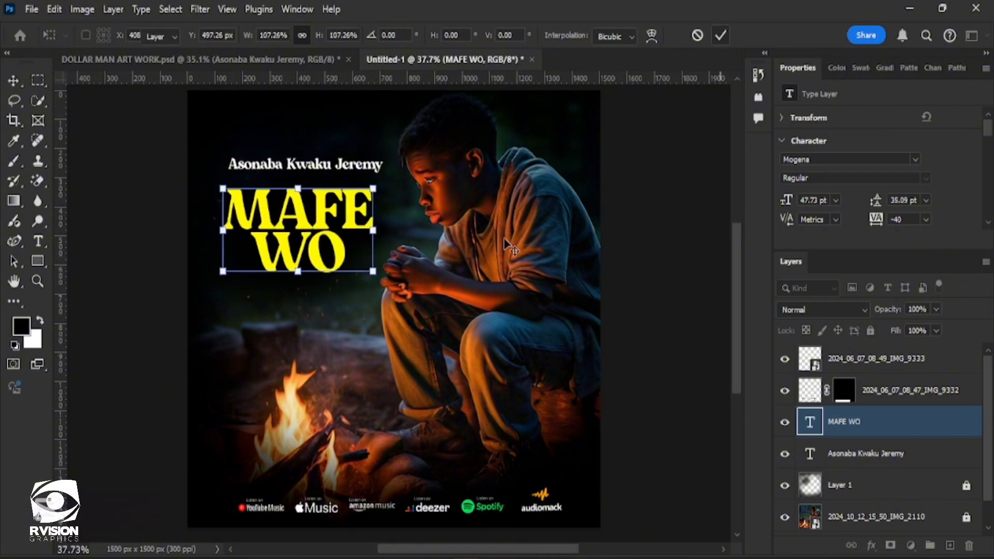
- Duplicate the MAFE WO text layer and make the copy the active layer
{"action": "key", "text": "ctrl+j"}
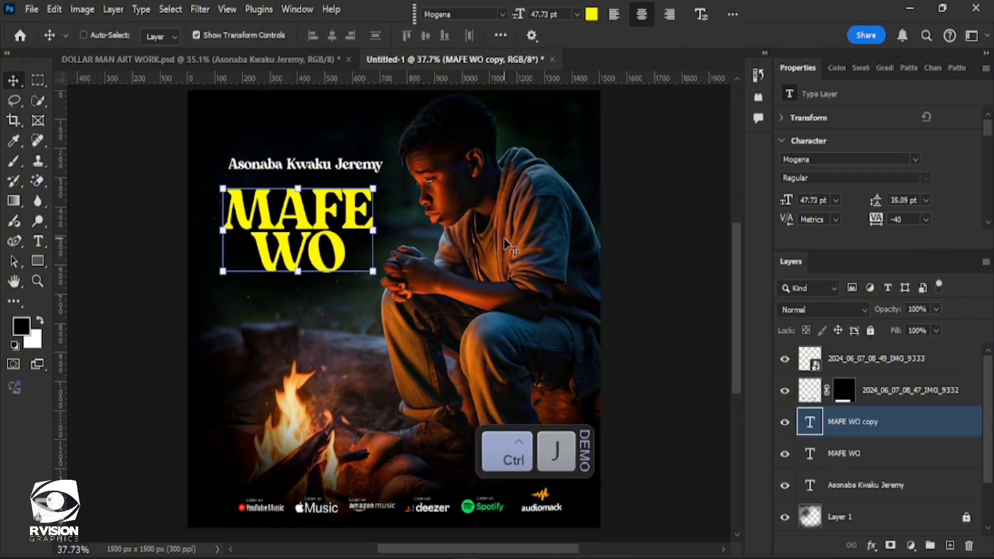
{"action": "left_click", "coordinate": [877, 456], "text": "ctrl"}
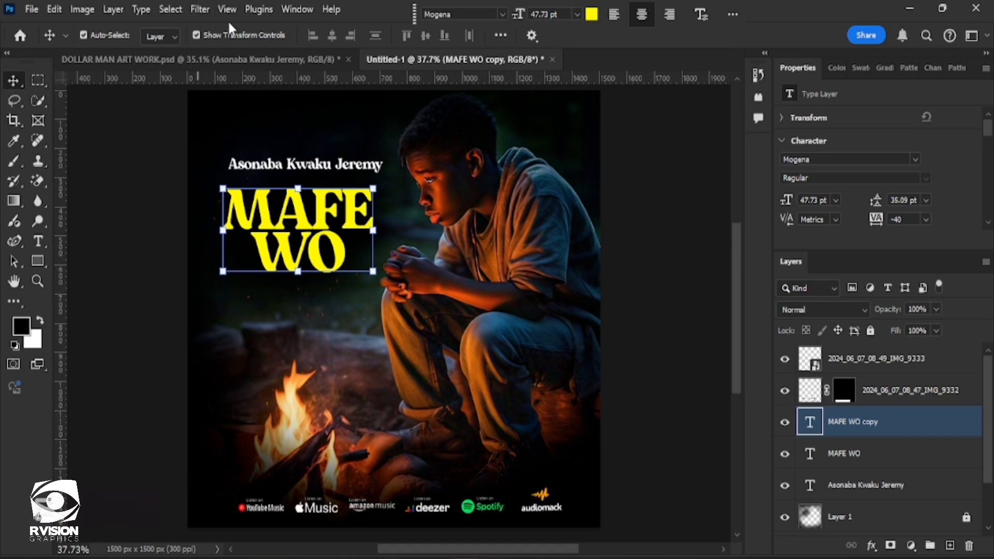
{"action": "left_click", "coordinate": [867, 422]}
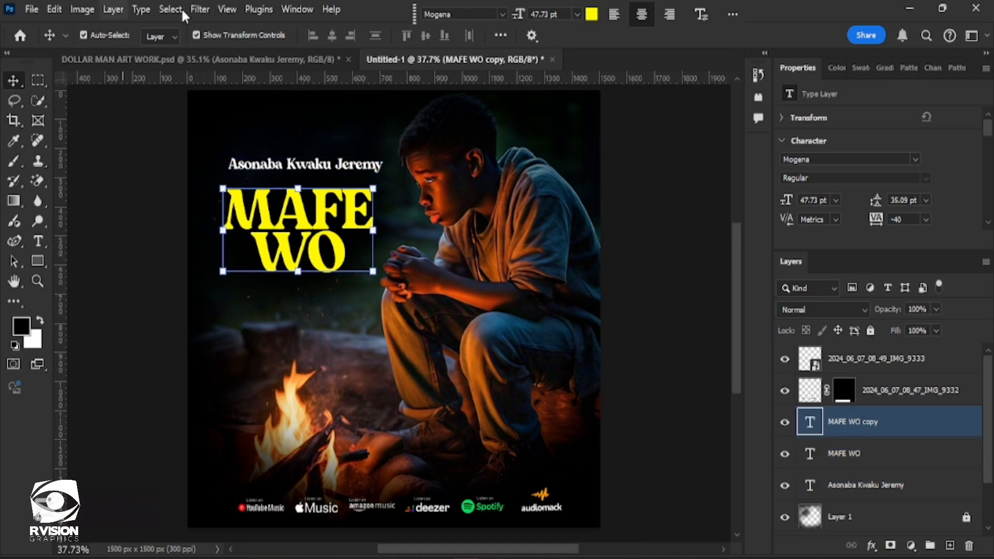
- Convert the MAFE WO copy to a smart object and apply a Gaussian Blur with a radius of 13.9 pixels
{"action": "left_click", "coordinate": [200, 9]}
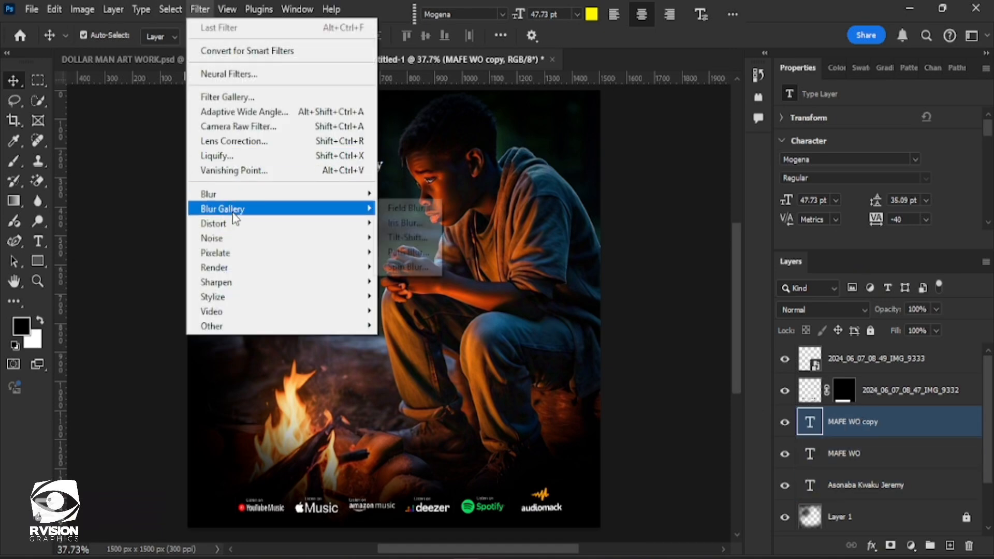
{"action": "mouse_move", "coordinate": [230, 198]}
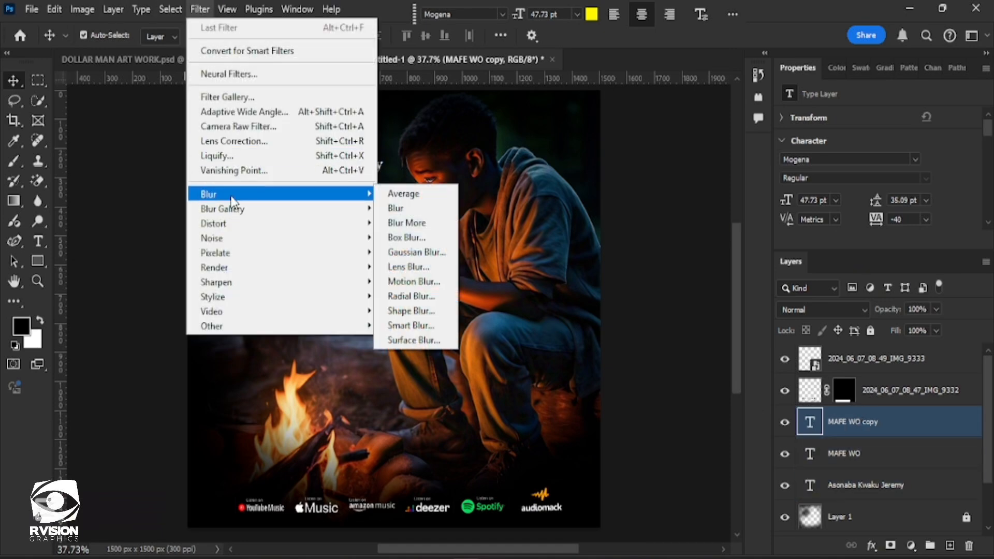
{"action": "left_click", "coordinate": [443, 252]}
{"action": "left_click", "coordinate": [313, 215]}
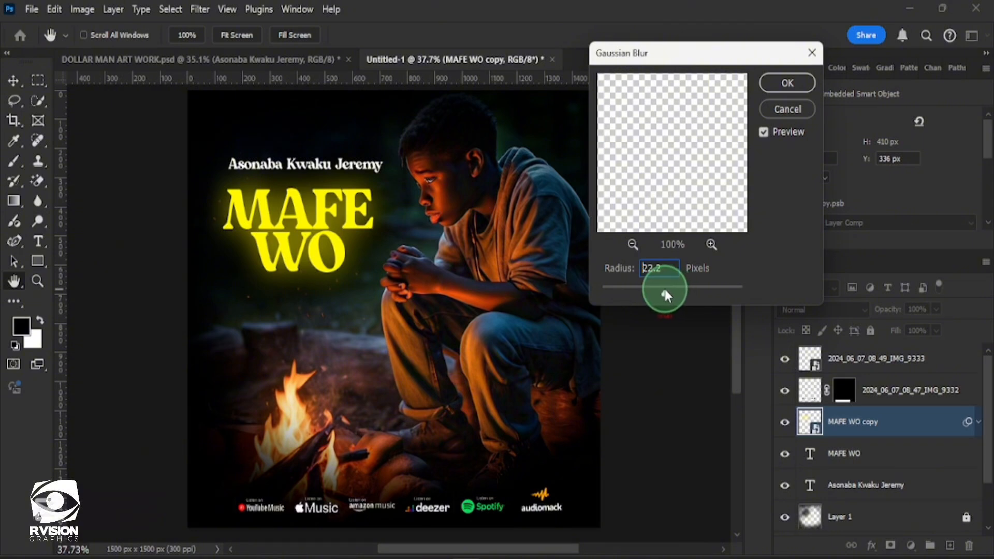
{"action": "left_click_drag", "start_coordinate": [665, 288], "coordinate": [664, 290]}
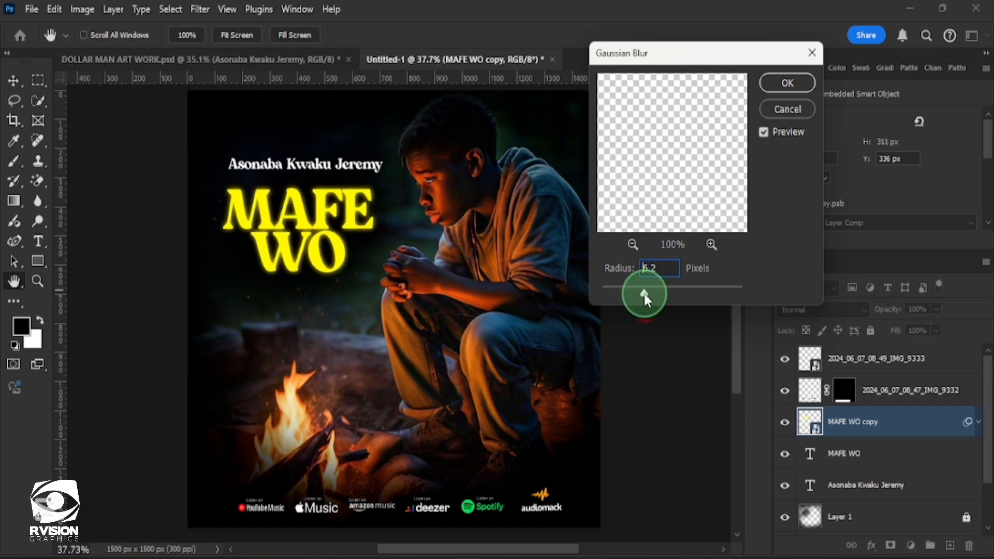
{"action": "left_click_drag", "start_coordinate": [644, 293], "coordinate": [692, 288]}
{"action": "left_click", "coordinate": [715, 285]}
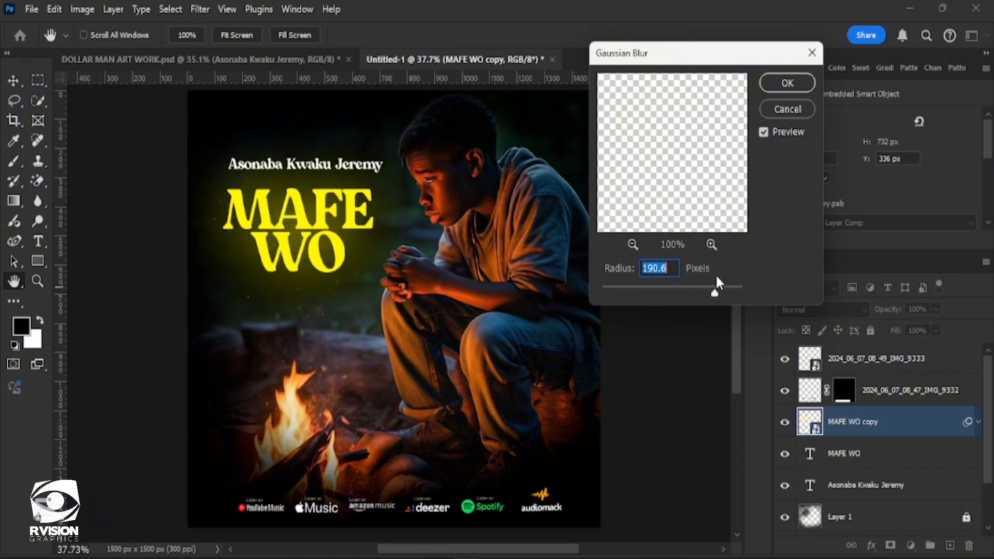
{"action": "left_click", "coordinate": [695, 285]}
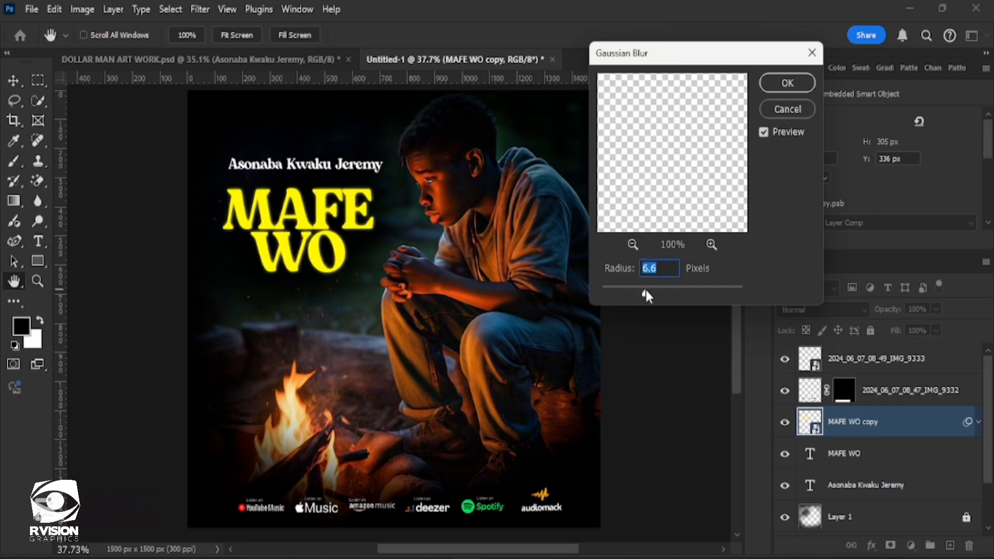
{"action": "left_click_drag", "start_coordinate": [647, 291], "coordinate": [653, 294]}
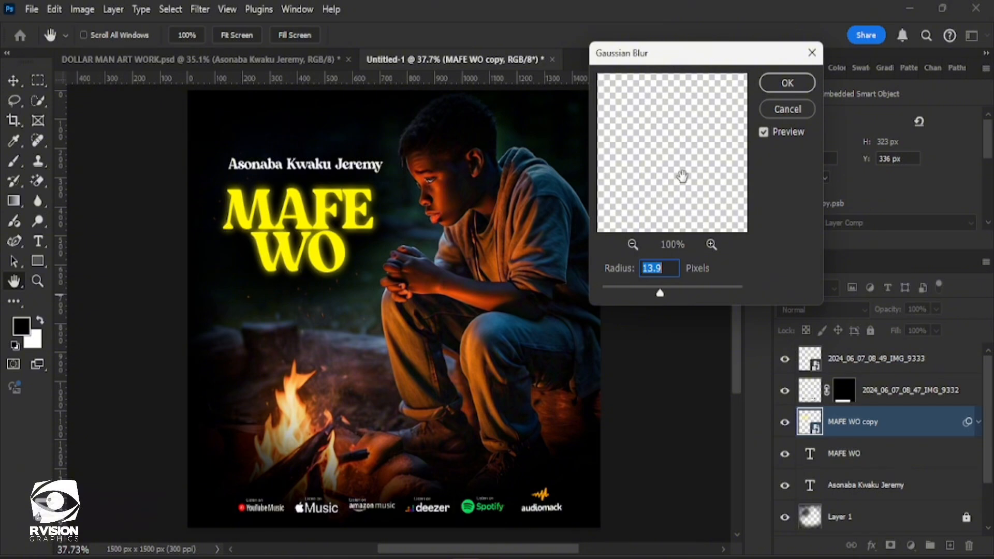
{"action": "left_click", "coordinate": [787, 83]}
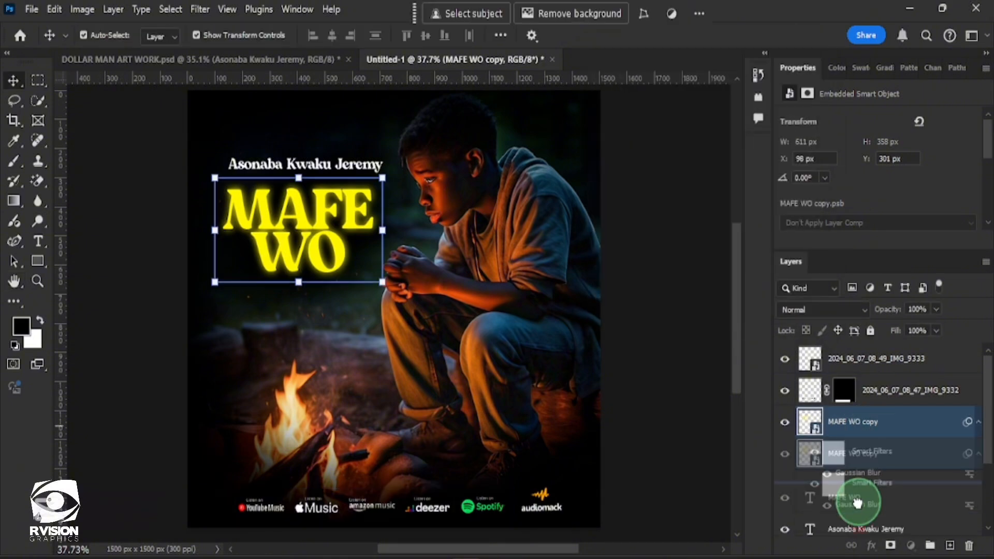
- Place the blurred MAFE WO copy directly beneath the original title layer to form a glow, and clear the selection
{"action": "key", "text": "ctrl+bracketleft"}
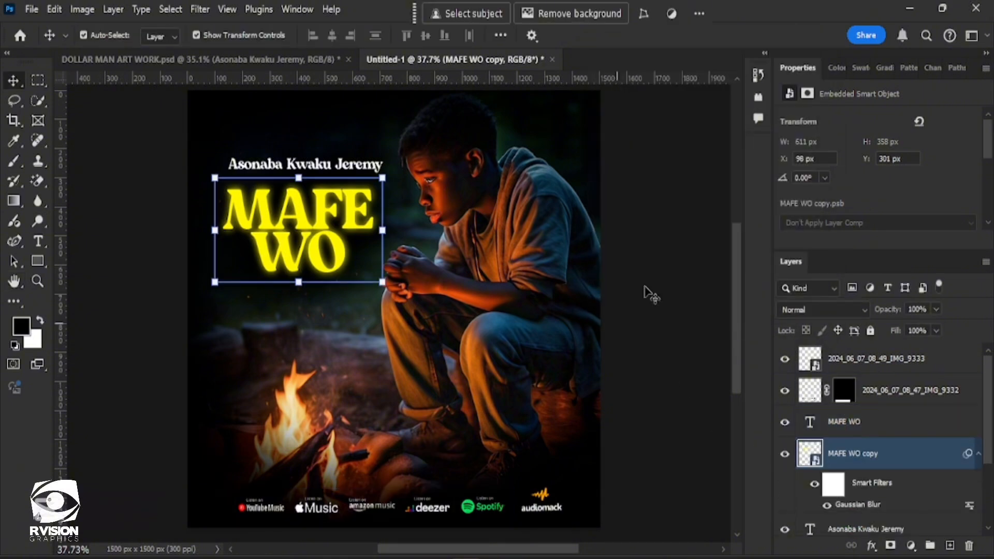
{"action": "left_click", "coordinate": [664, 292]}
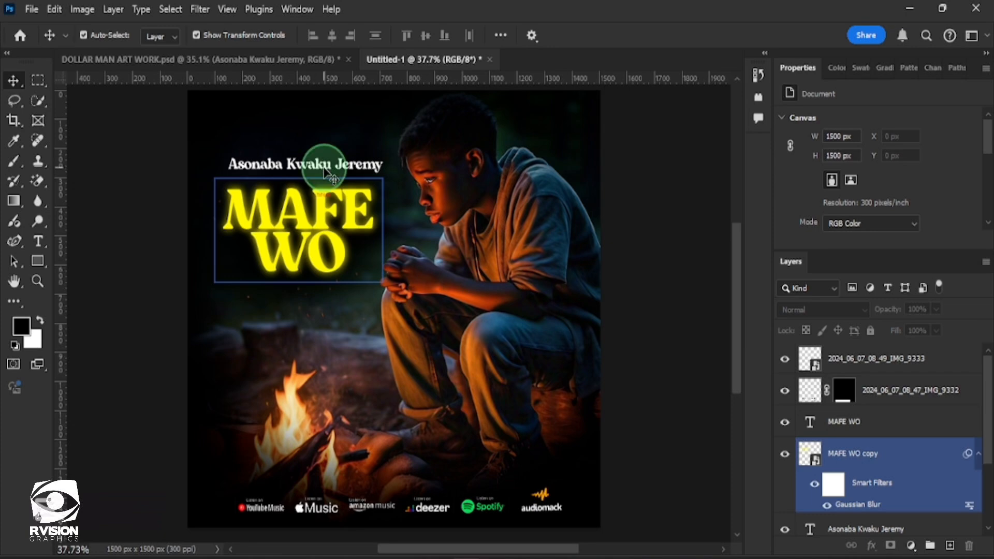
{"action": "left_click", "coordinate": [645, 222]}
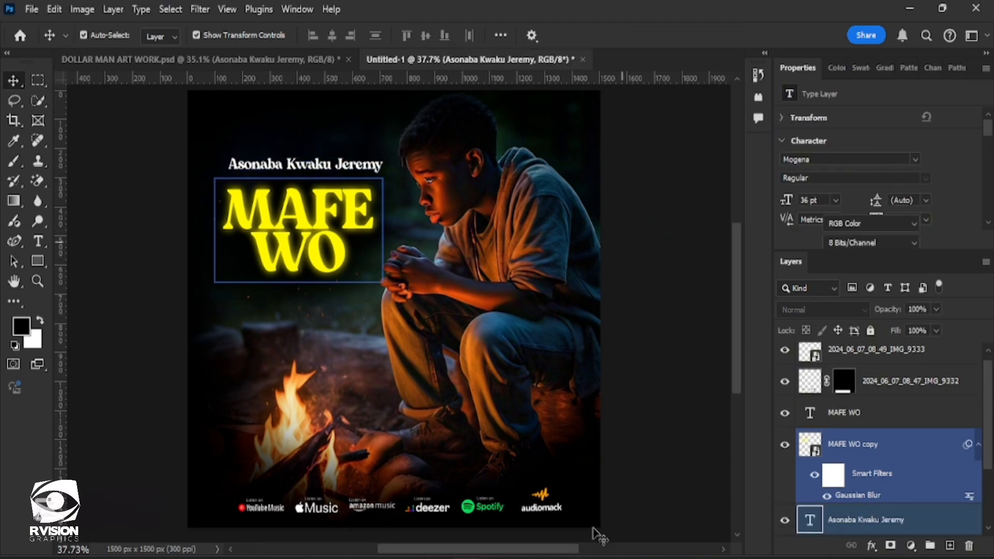
- Add a new text layer below the title with the producer credit copied from the details document in Word
{"action": "left_click", "coordinate": [37, 241]}
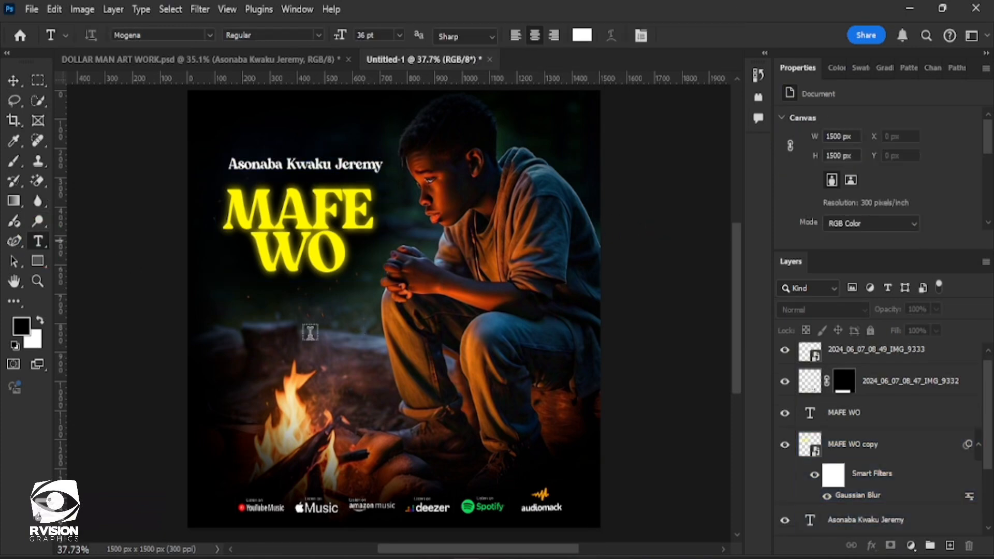
{"action": "left_click", "coordinate": [243, 293]}
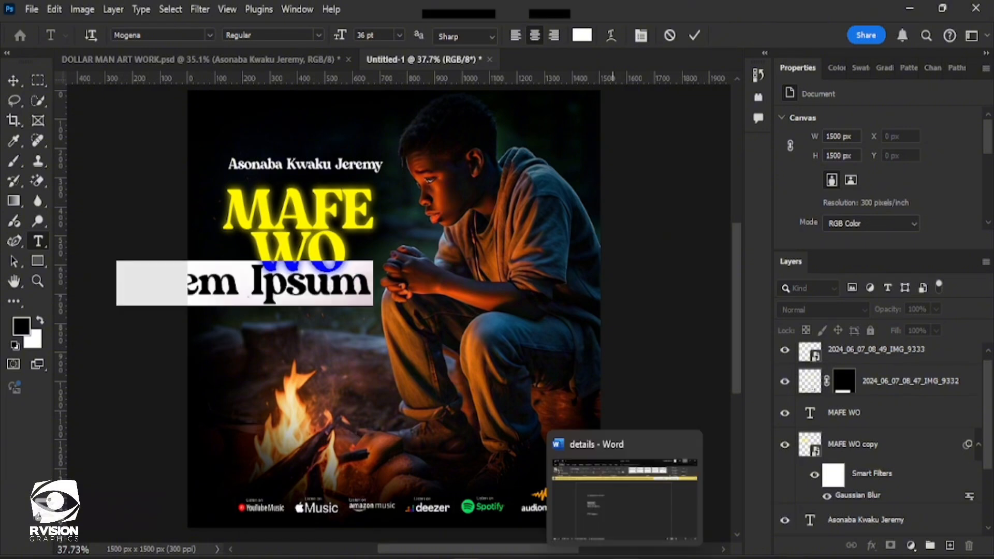
{"action": "left_click", "coordinate": [620, 537]}
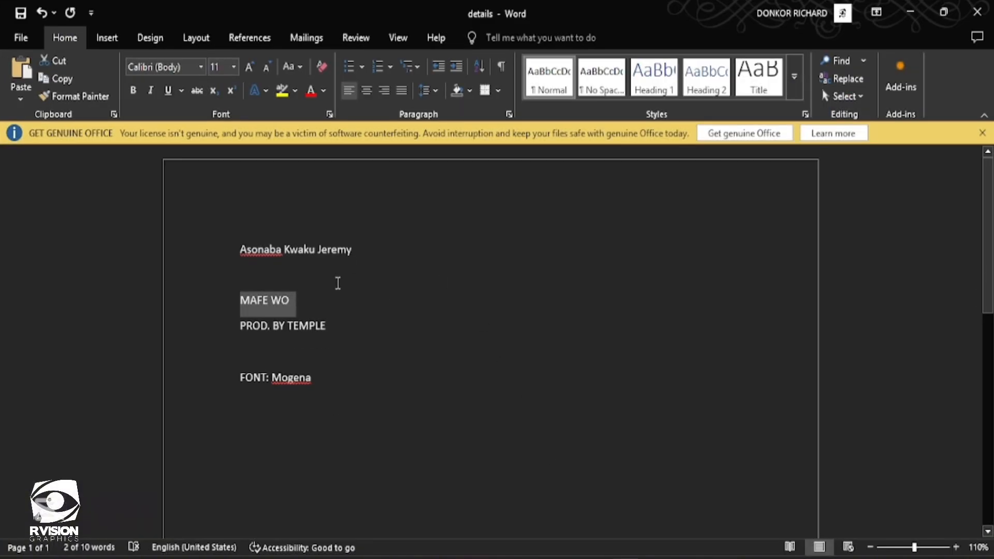
{"action": "left_click_drag", "start_coordinate": [331, 333], "coordinate": [231, 331]}
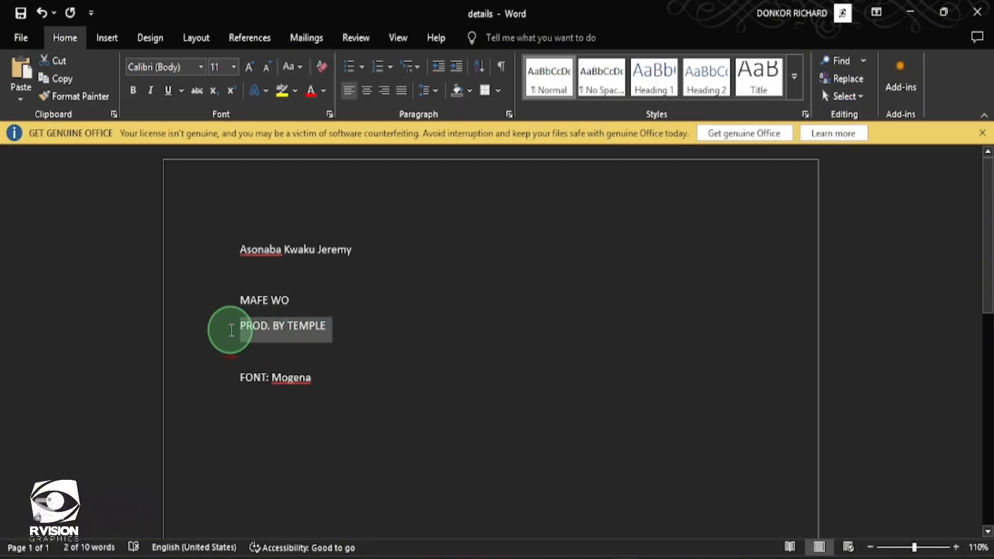
{"action": "key", "text": "ctrl+c"}
{"action": "left_click", "coordinate": [910, 12]}
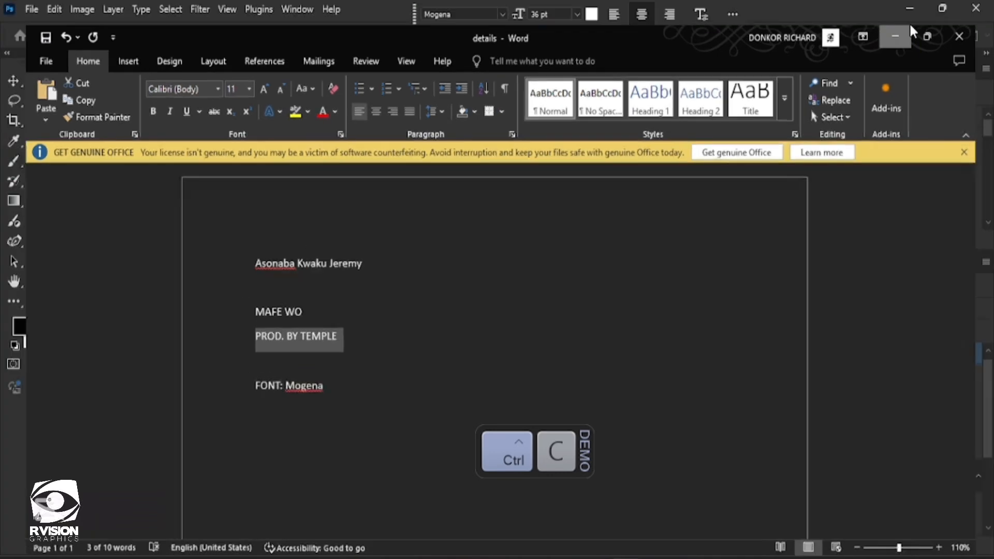
{"action": "key", "text": "ctrl+v"}
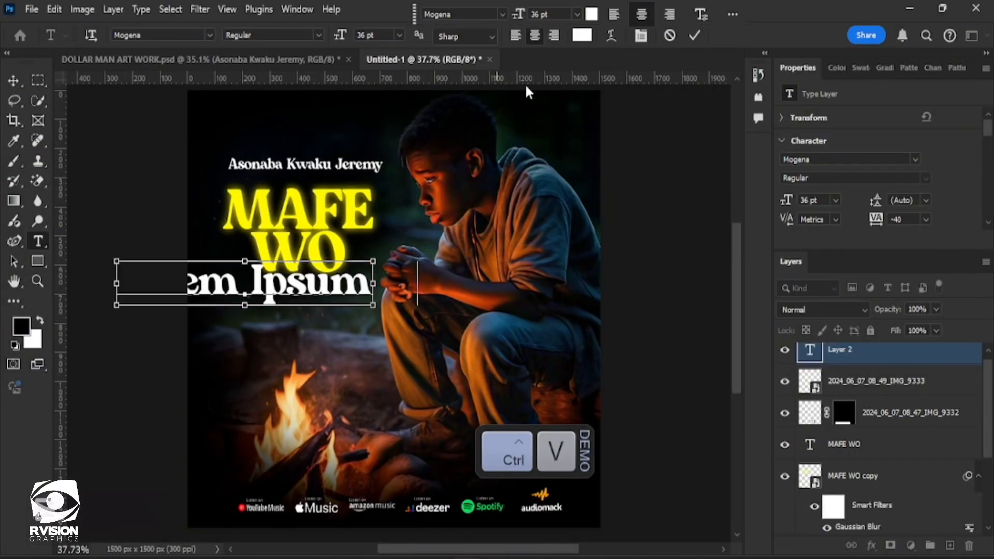
{"action": "left_click", "coordinate": [693, 35]}
- Move the producer credit fully onto the canvas below the title and scale it down to about 76.90%
{"action": "left_click", "coordinate": [14, 81]}
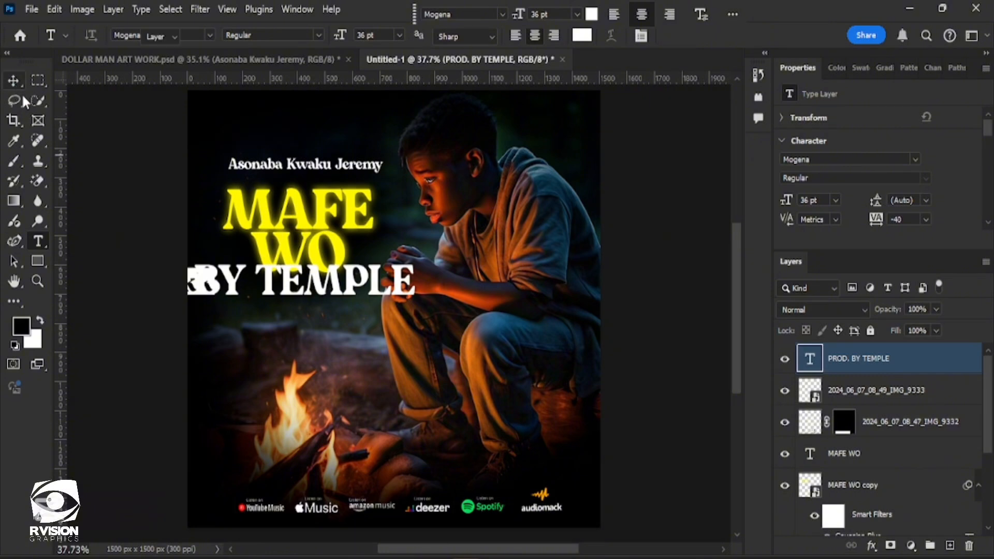
{"action": "left_click_drag", "start_coordinate": [312, 300], "coordinate": [484, 346]}
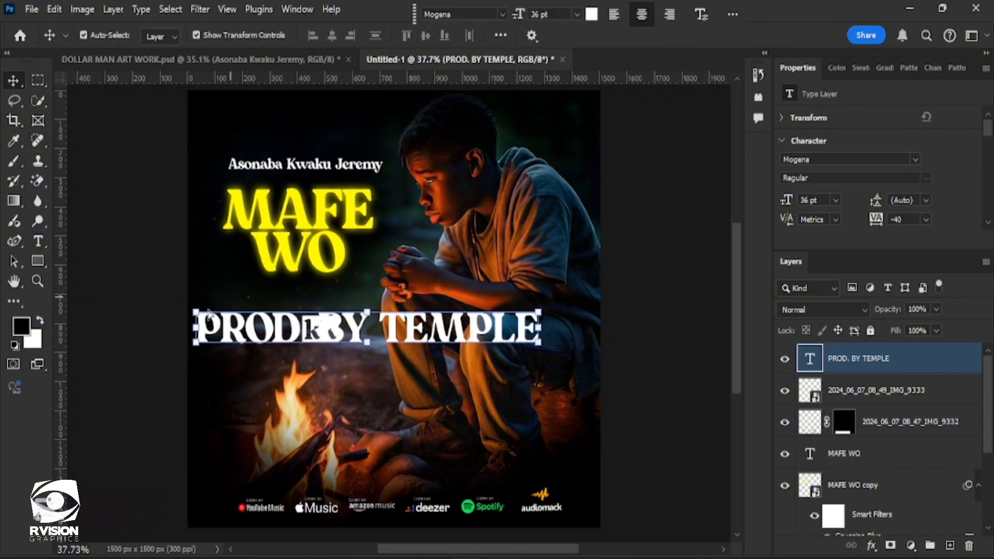
{"action": "left_click_drag", "start_coordinate": [193, 304], "coordinate": [275, 335]}
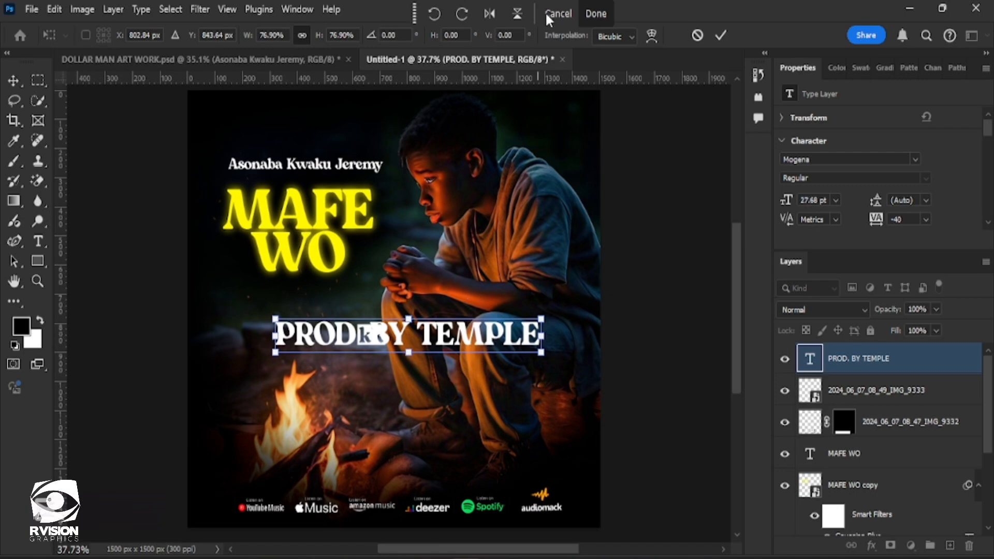
{"action": "left_click", "coordinate": [589, 14]}
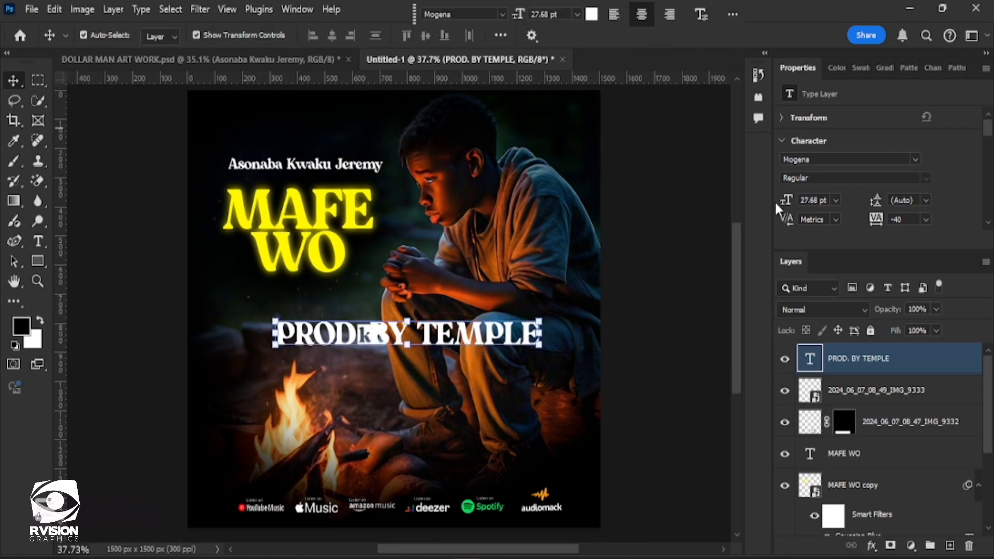
- Change the producer credit's font to Montserrat Medium
{"action": "left_click", "coordinate": [915, 158]}
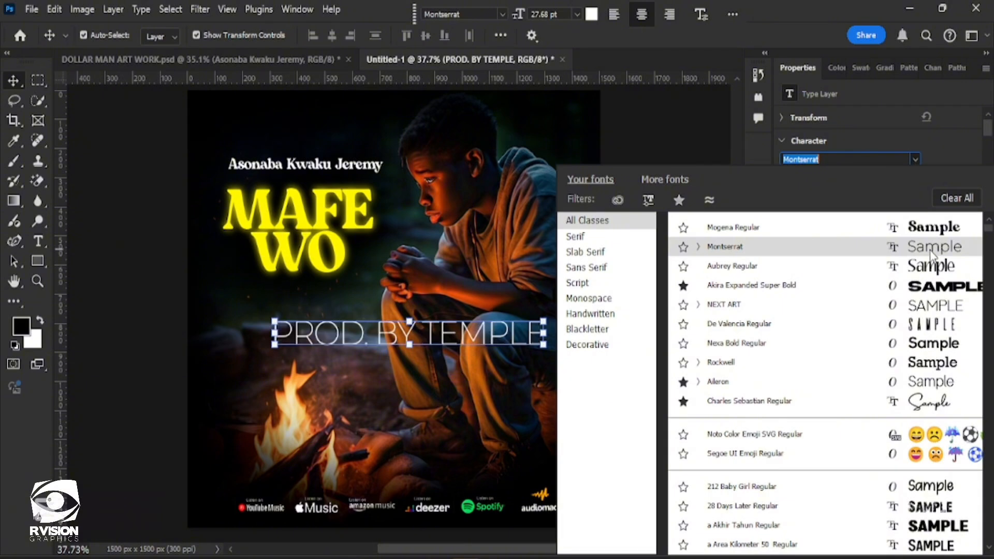
{"action": "left_click", "coordinate": [698, 247]}
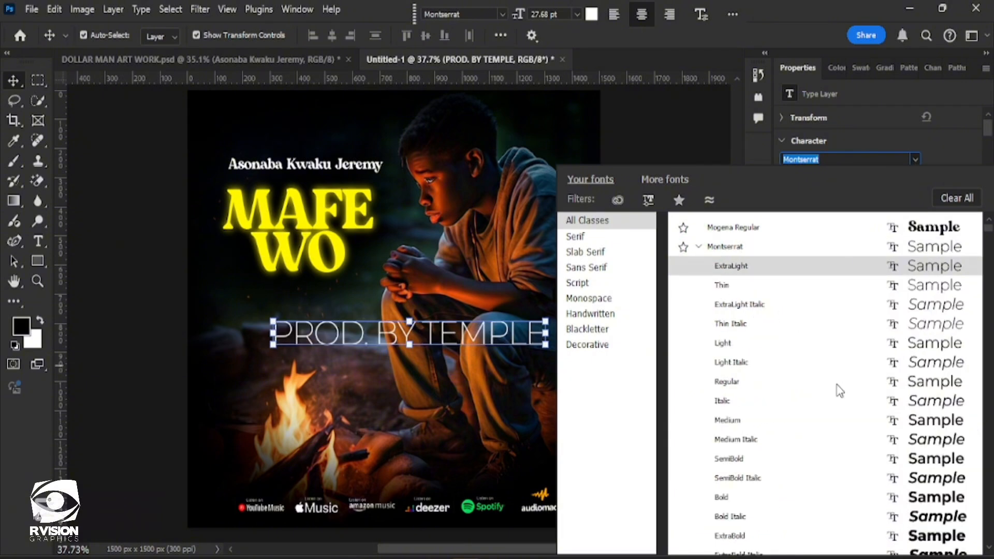
{"action": "left_click", "coordinate": [870, 424]}
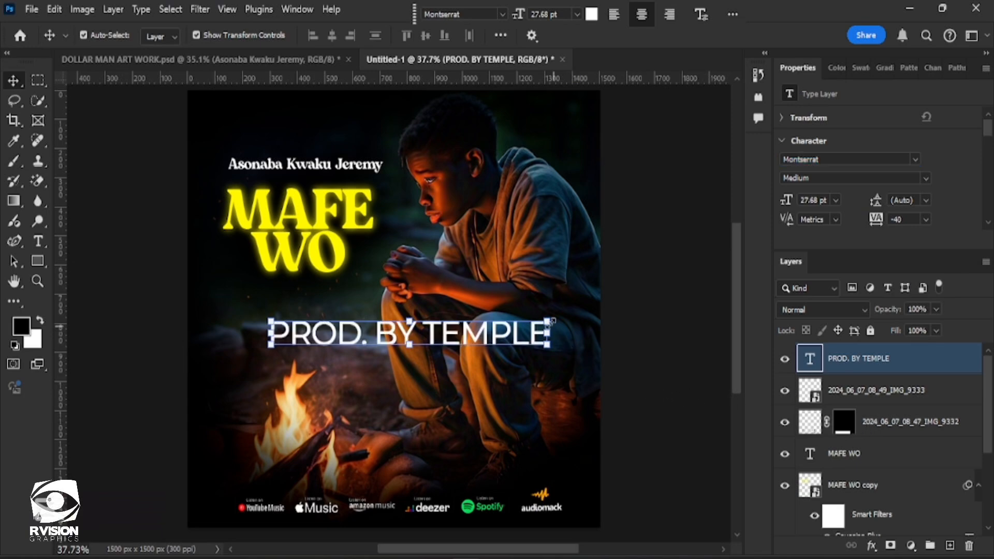
- Scale the producer credit down to about 35.38% and center it just below the MAFE WO title
{"action": "mouse_move", "coordinate": [547, 331]}
{"action": "left_mouse_down"}
{"action": "mouse_move", "coordinate": [505, 316]}
{"action": "mouse_move", "coordinate": [381, 357]}
{"action": "mouse_move", "coordinate": [341, 346]}
{"action": "mouse_move", "coordinate": [309, 311]}
{"action": "mouse_move", "coordinate": [347, 279]}
{"action": "left_mouse_up"}
{"action": "left_click", "coordinate": [321, 289]}
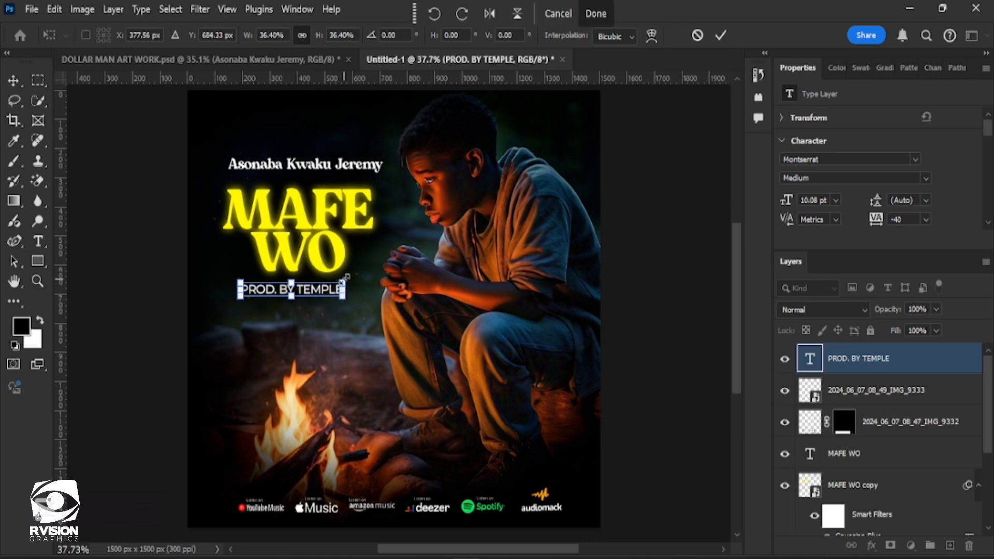
{"action": "left_click_drag", "start_coordinate": [346, 277], "coordinate": [343, 280]}
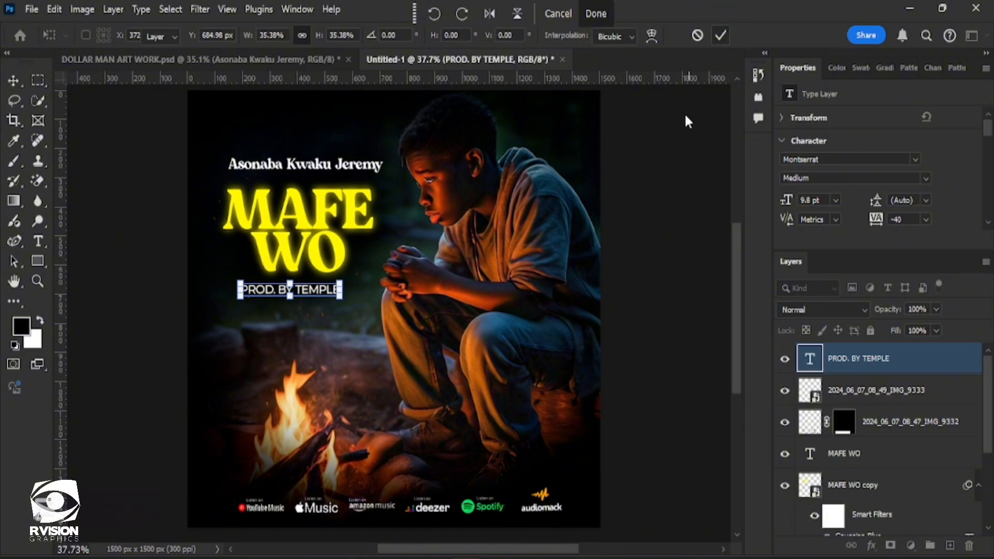
{"action": "key", "text": "Return"}
{"action": "left_click", "coordinate": [314, 297]}
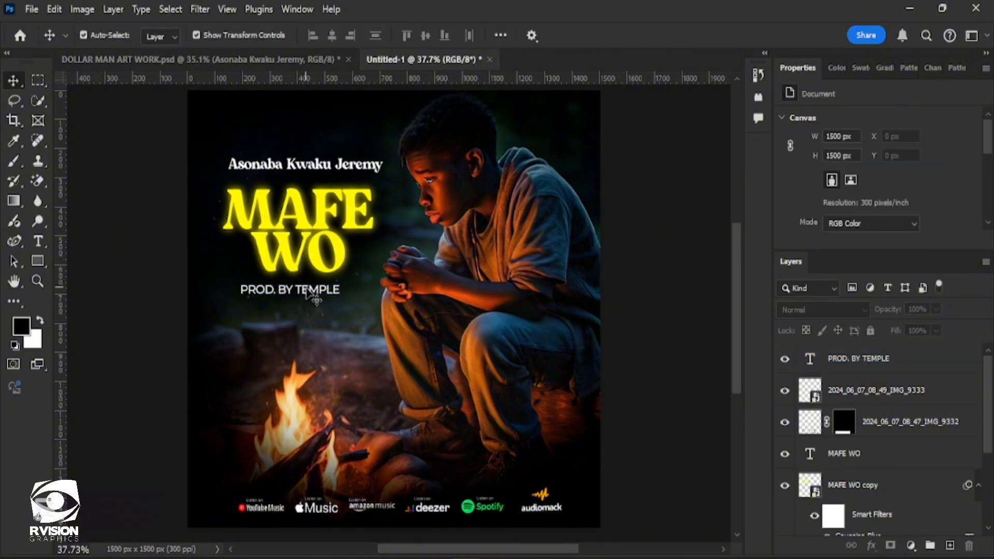
{"action": "left_click_drag", "start_coordinate": [305, 290], "coordinate": [313, 293]}
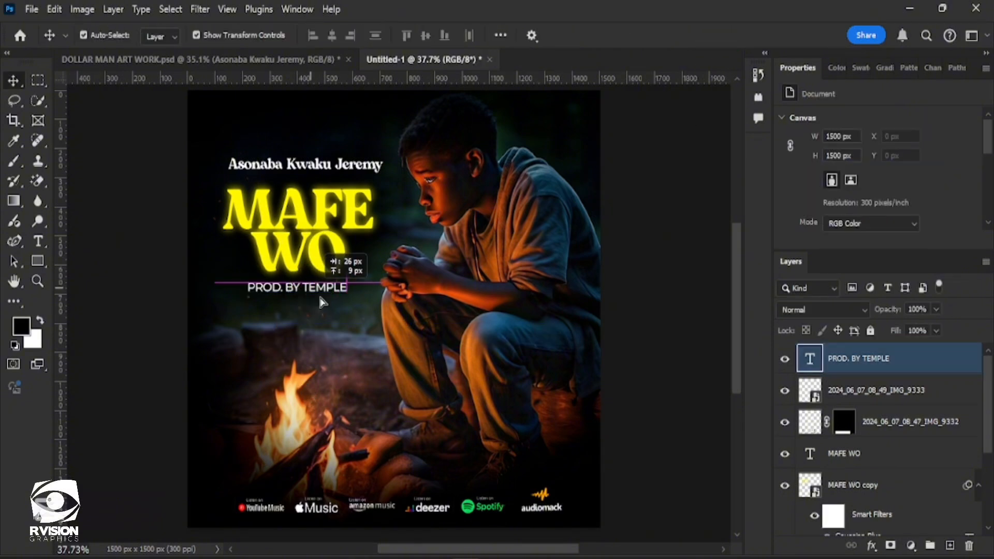
{"action": "double_click", "coordinate": [314, 293]}
- Enlarge the artist name text to about 114.91% and position it just above the MAFE WO title
{"action": "scroll", "coordinate": [310, 295], "scroll_direction": "up", "scroll_amount": 2}
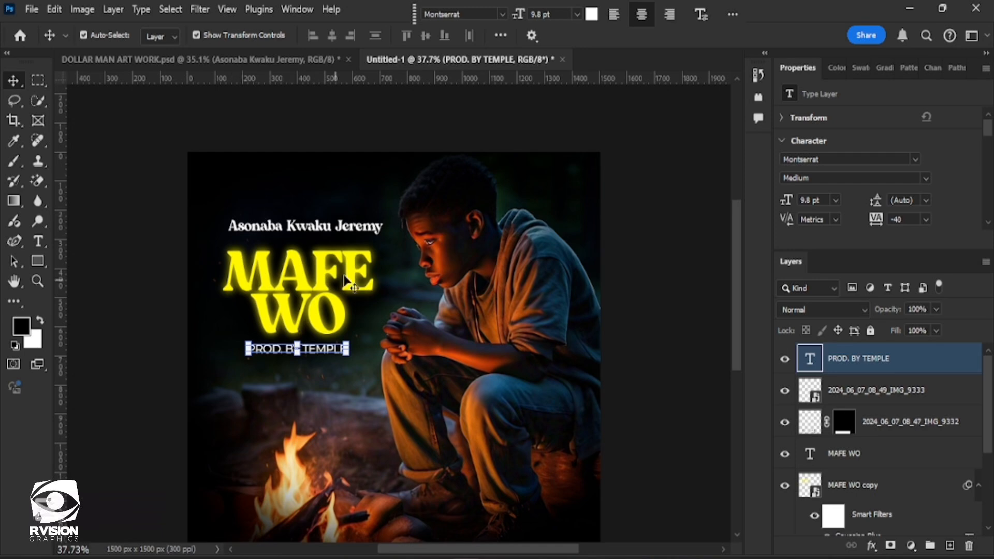
{"action": "scroll", "coordinate": [249, 191], "scroll_direction": "down", "scroll_amount": 1}
{"action": "left_click", "coordinate": [265, 203]}
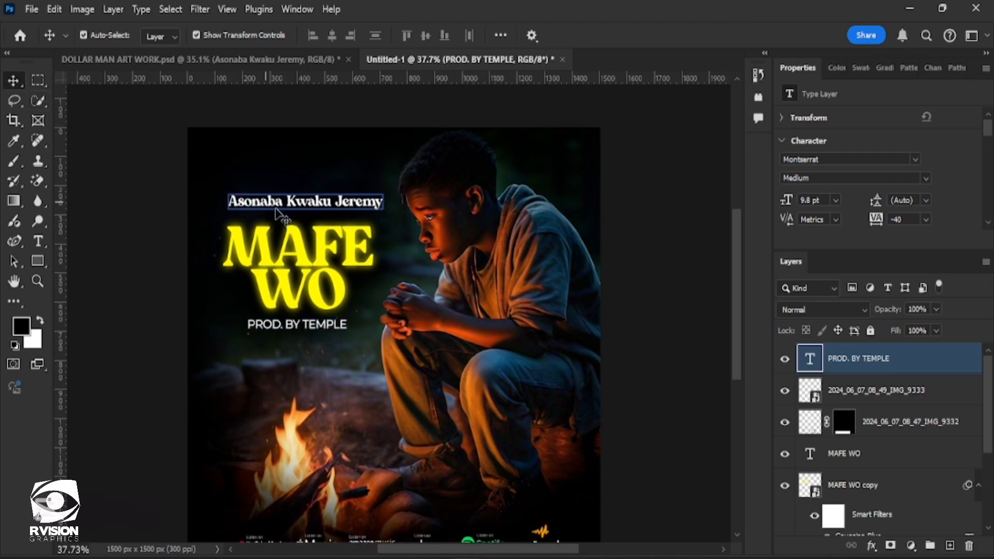
{"action": "mouse_move", "coordinate": [384, 211]}
{"action": "left_mouse_down"}
{"action": "mouse_move", "coordinate": [390, 224]}
{"action": "mouse_move", "coordinate": [393, 214]}
{"action": "left_mouse_up"}
{"action": "mouse_move", "coordinate": [223, 190]}
{"action": "left_mouse_down"}
{"action": "mouse_move", "coordinate": [212, 176]}
{"action": "mouse_move", "coordinate": [210, 190]}
{"action": "left_mouse_up"}
{"action": "mouse_move", "coordinate": [319, 206]}
{"action": "left_mouse_down"}
{"action": "mouse_move", "coordinate": [321, 221]}
{"action": "mouse_move", "coordinate": [320, 210]}
{"action": "left_mouse_up"}
{"action": "left_click", "coordinate": [597, 14]}
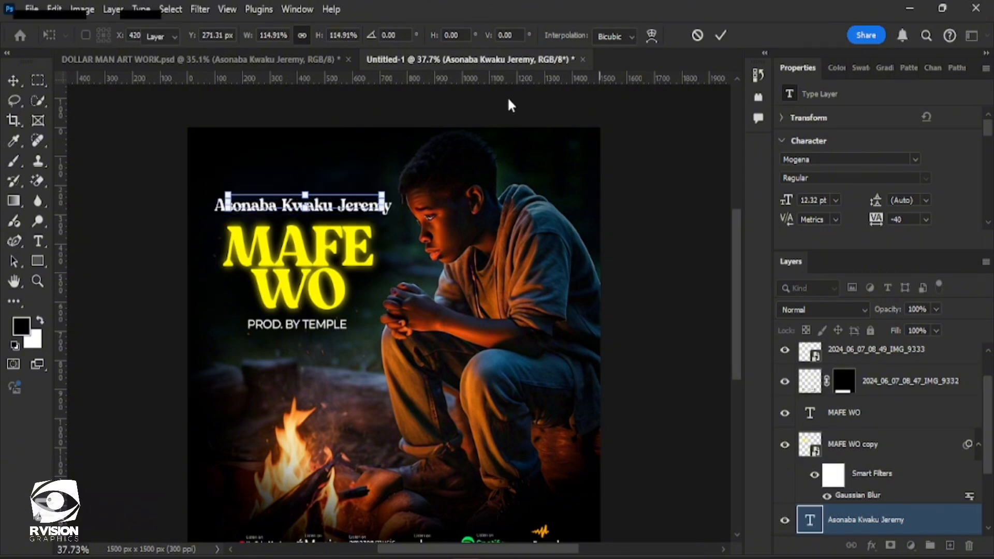
- Change the artist name's text color to light blue #b9d4eb, based on a hue sampled from the photo
{"action": "left_click", "coordinate": [590, 15]}
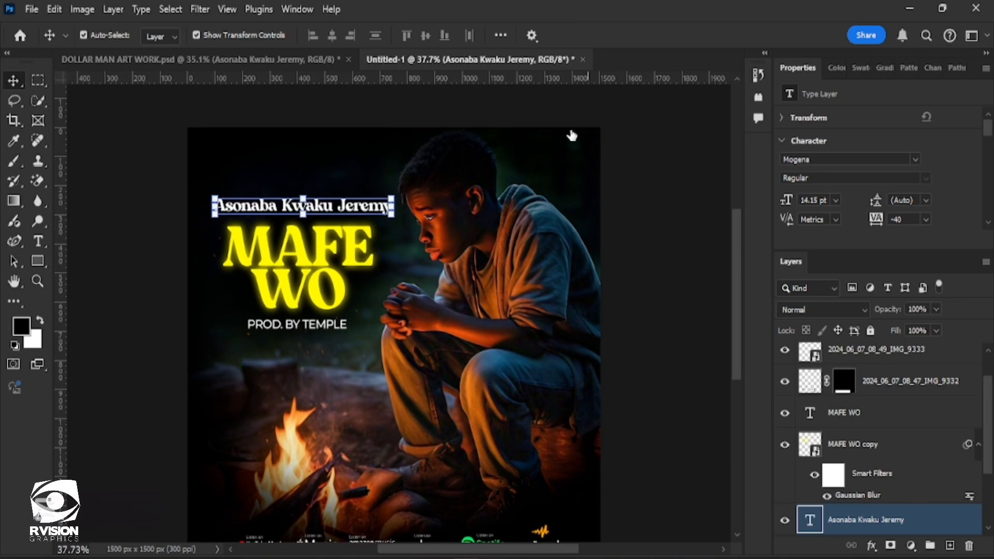
{"action": "left_click", "coordinate": [559, 224]}
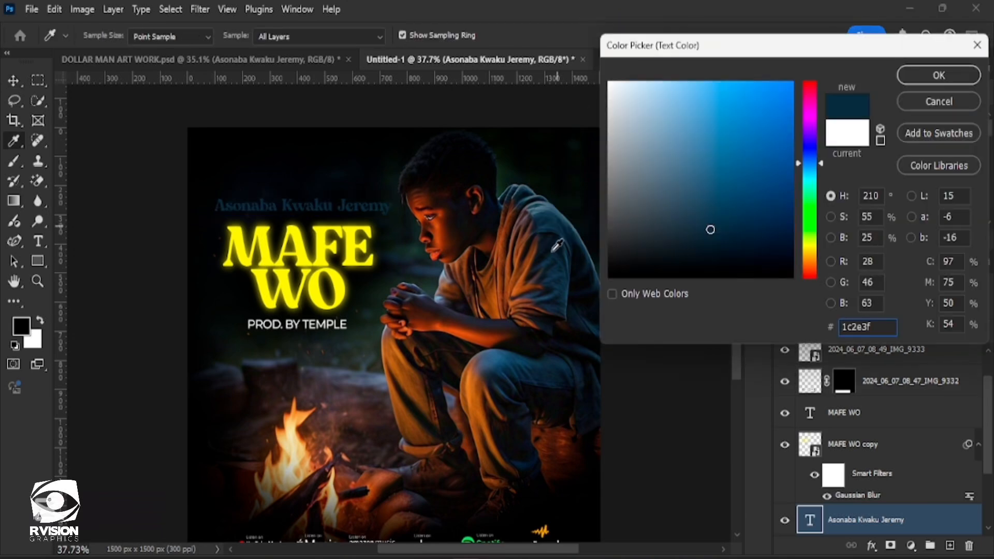
{"action": "left_click", "coordinate": [592, 236]}
{"action": "left_click", "coordinate": [564, 215]}
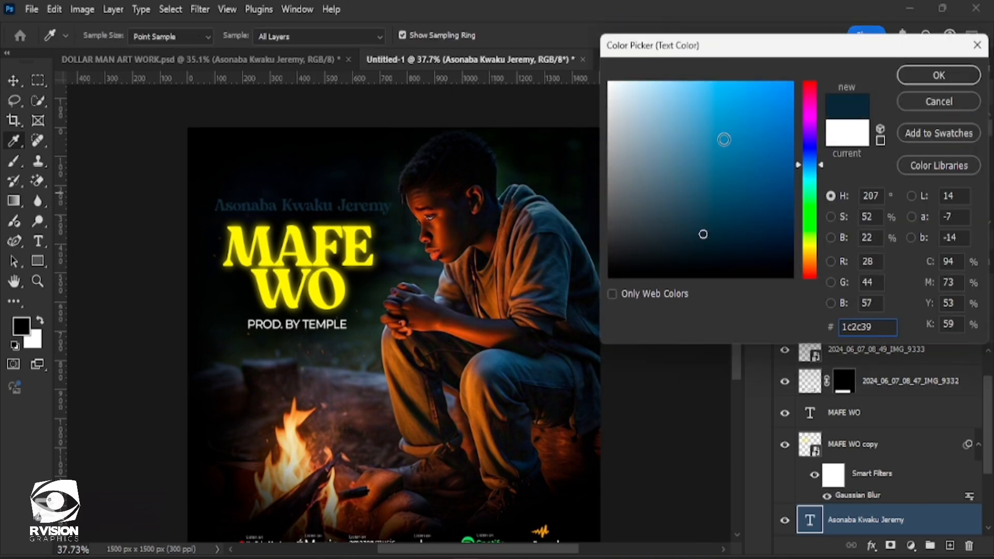
{"action": "left_click_drag", "start_coordinate": [724, 140], "coordinate": [647, 92]}
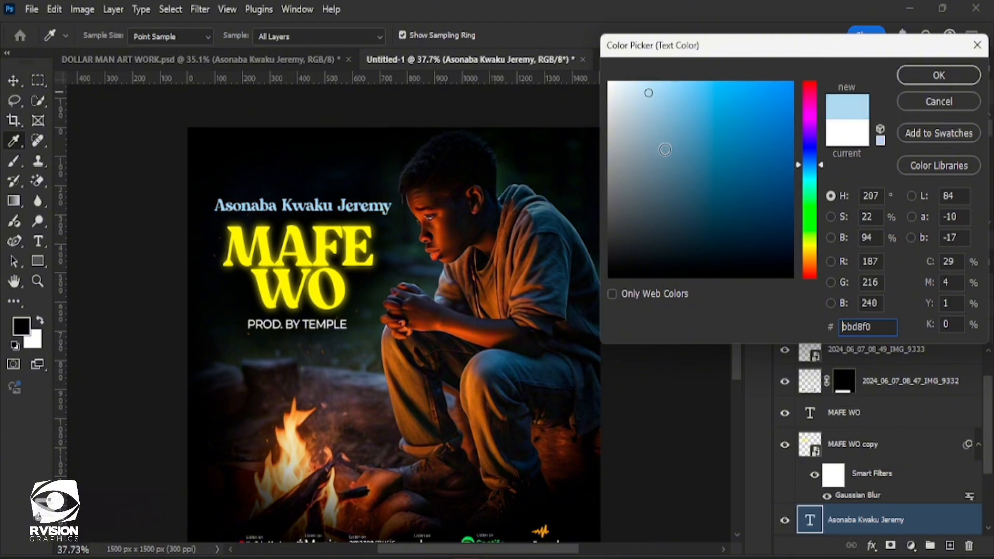
{"action": "left_click", "coordinate": [666, 149]}
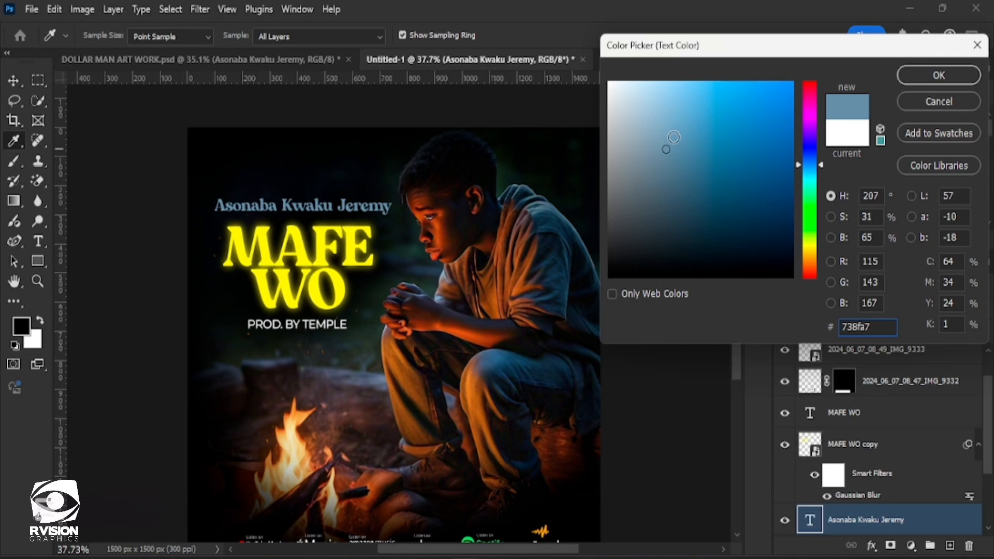
{"action": "left_click_drag", "start_coordinate": [667, 127], "coordinate": [647, 97]}
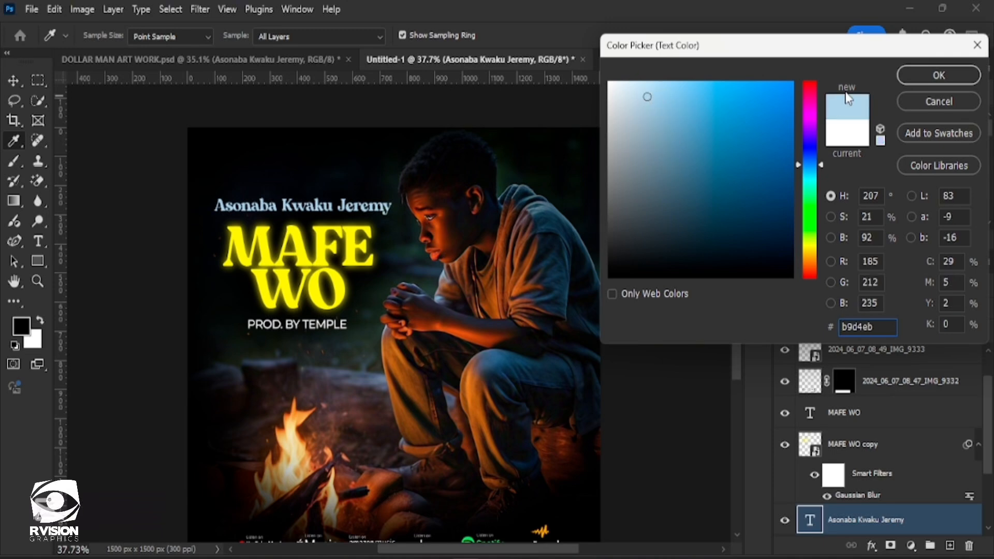
{"action": "left_click", "coordinate": [931, 80]}
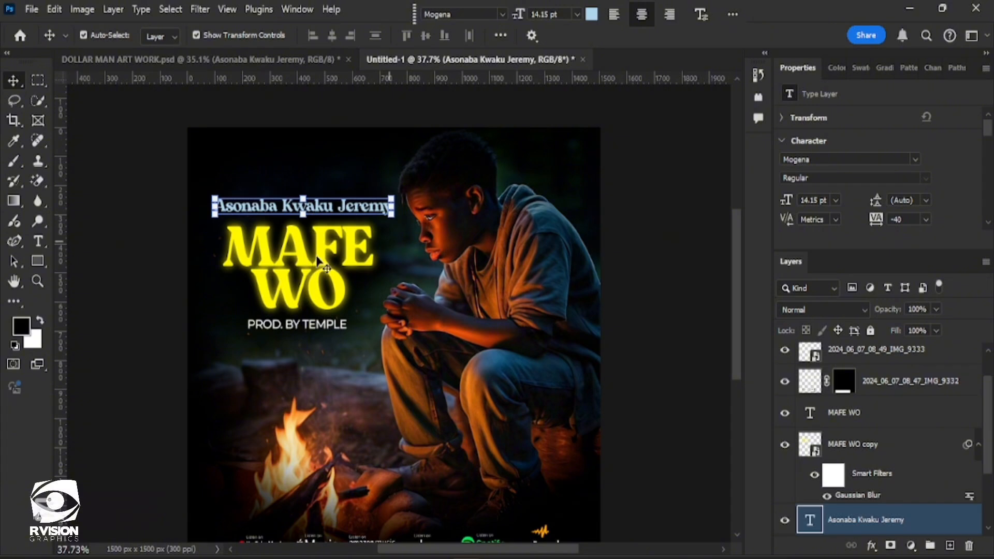
- Draw a horizontal line about 336 px long between the artist name and the MAFE WO title
{"action": "scroll", "coordinate": [498, 248], "scroll_direction": "down", "scroll_amount": 1}
{"action": "left_click", "coordinate": [298, 280]}
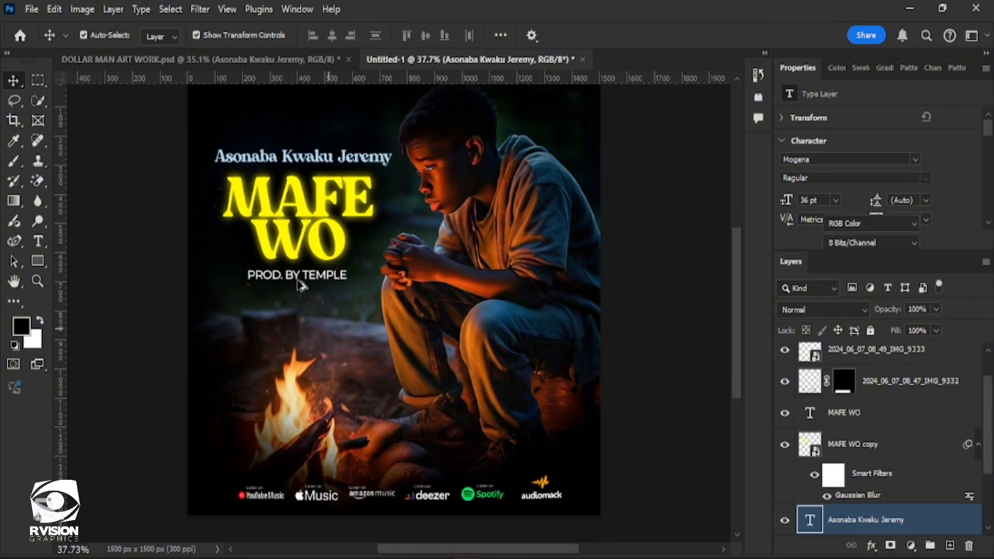
{"action": "scroll", "coordinate": [296, 281], "scroll_direction": "up", "scroll_amount": 3}
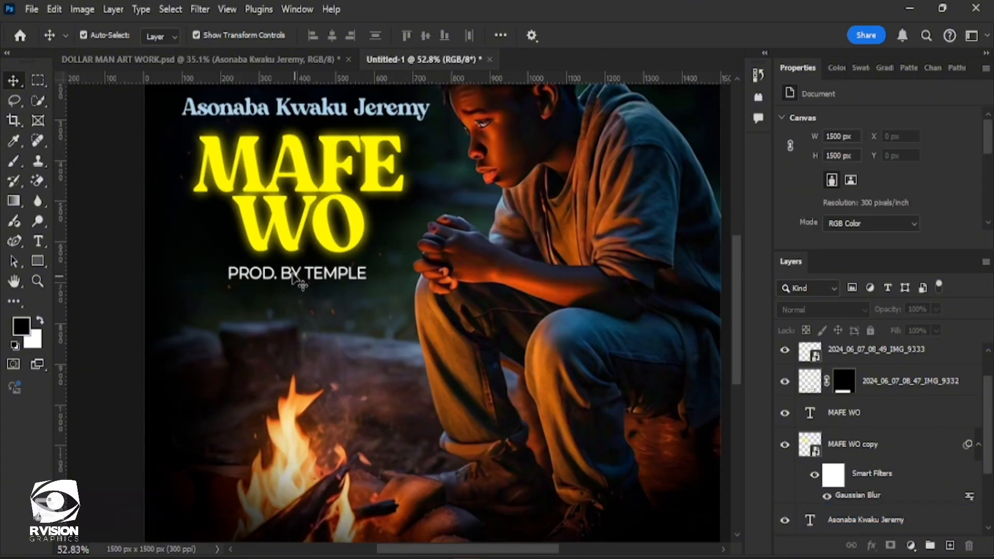
{"action": "left_click", "coordinate": [41, 260]}
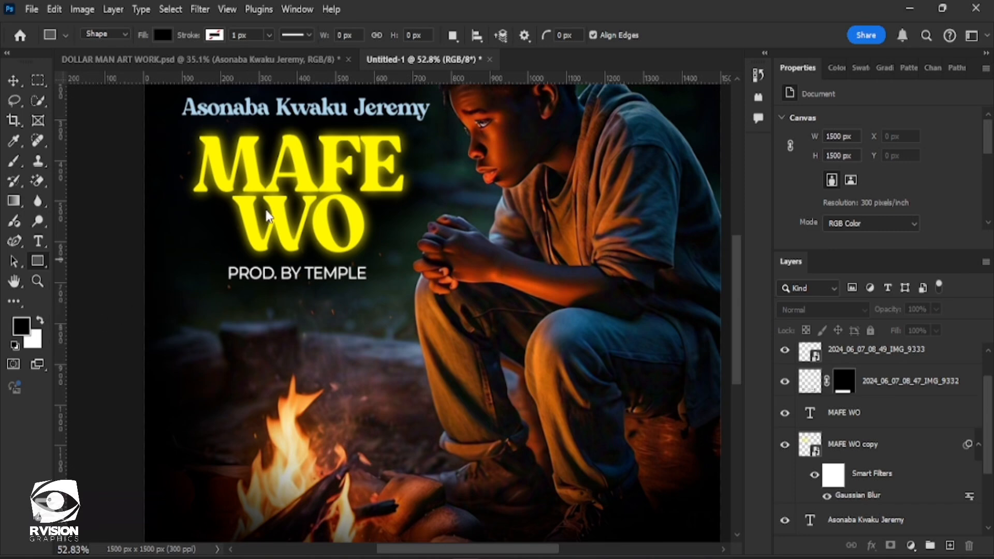
{"action": "key", "text": "shift+u"}
{"action": "scroll", "coordinate": [268, 216], "scroll_direction": "up", "scroll_amount": 1}
{"action": "left_click_drag", "start_coordinate": [230, 161], "coordinate": [345, 162]}
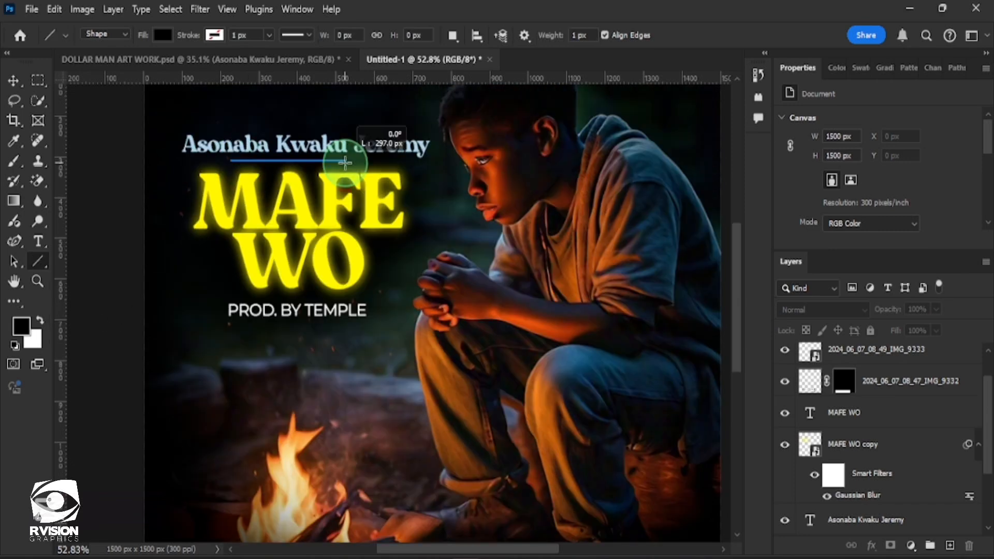
{"action": "left_click_drag", "start_coordinate": [346, 162], "coordinate": [355, 162]}
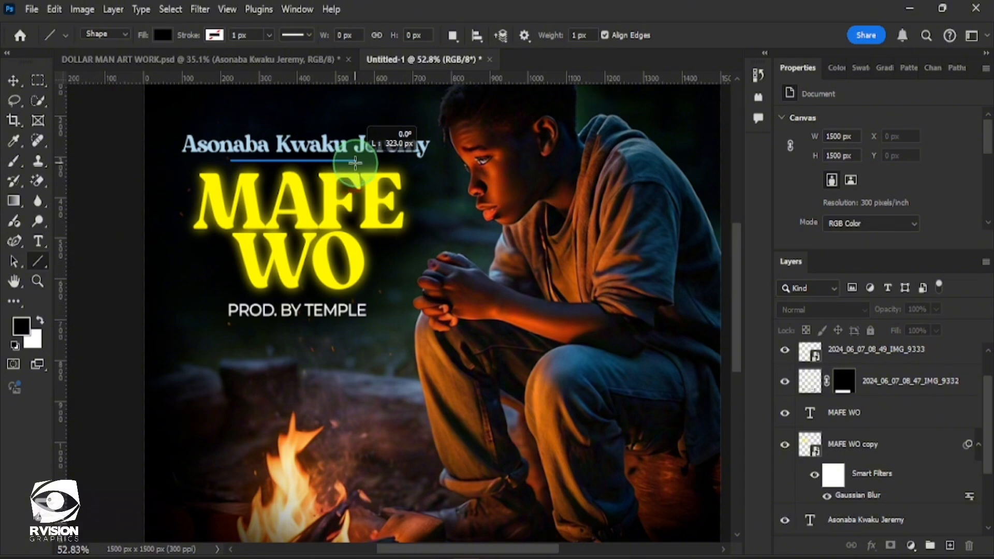
{"action": "mouse_move", "coordinate": [355, 163]}
{"action": "left_mouse_down"}
{"action": "mouse_move", "coordinate": [282, 170]}
{"action": "mouse_move", "coordinate": [383, 171]}
{"action": "mouse_move", "coordinate": [360, 174]}
{"action": "left_mouse_up"}
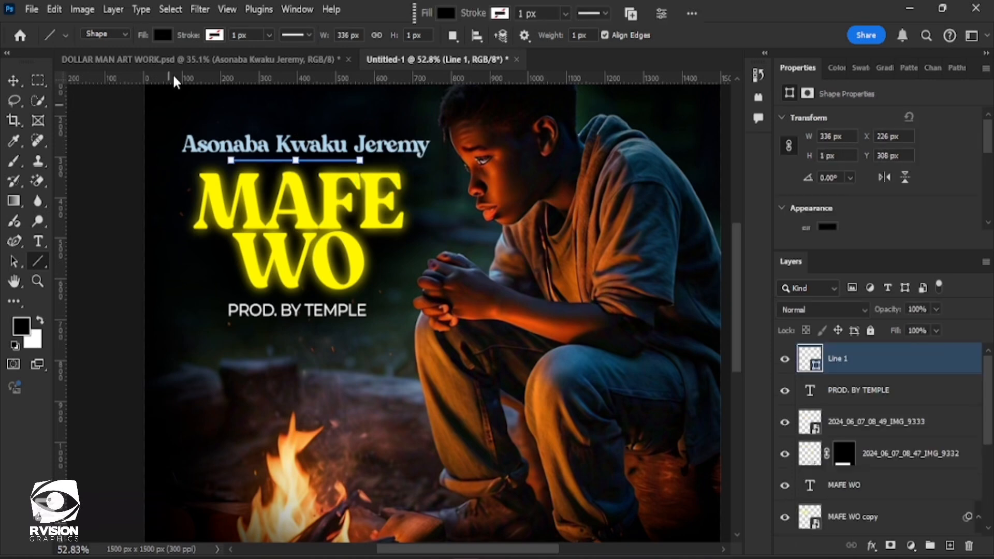
- Set the fill and stroke of the line under the artist name to white
{"action": "left_click", "coordinate": [445, 14]}
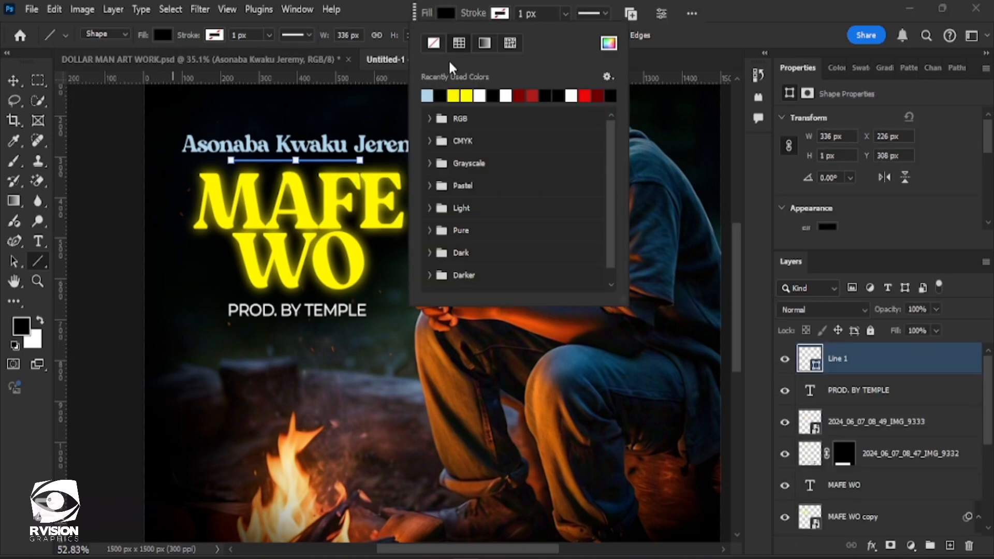
{"action": "left_click", "coordinate": [480, 94]}
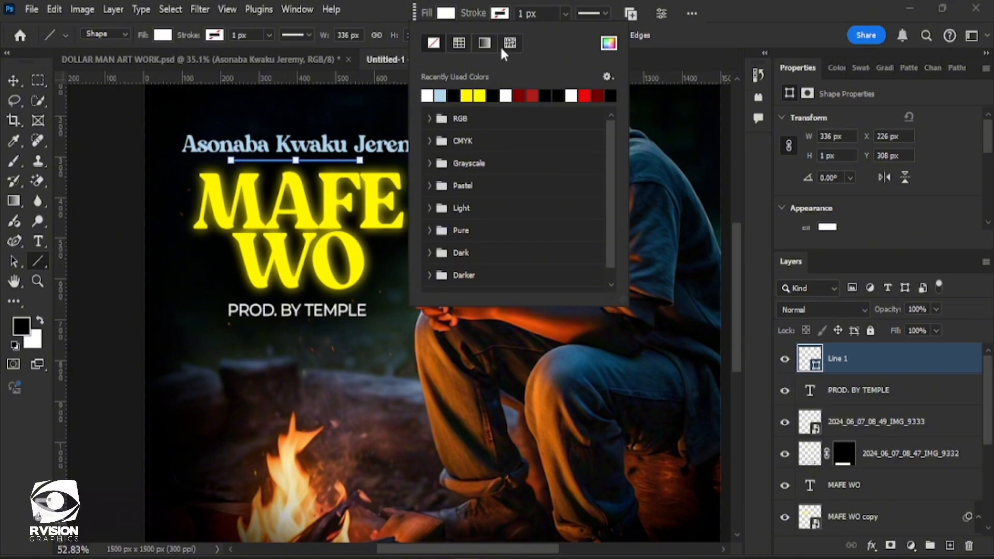
{"action": "left_click", "coordinate": [427, 94]}
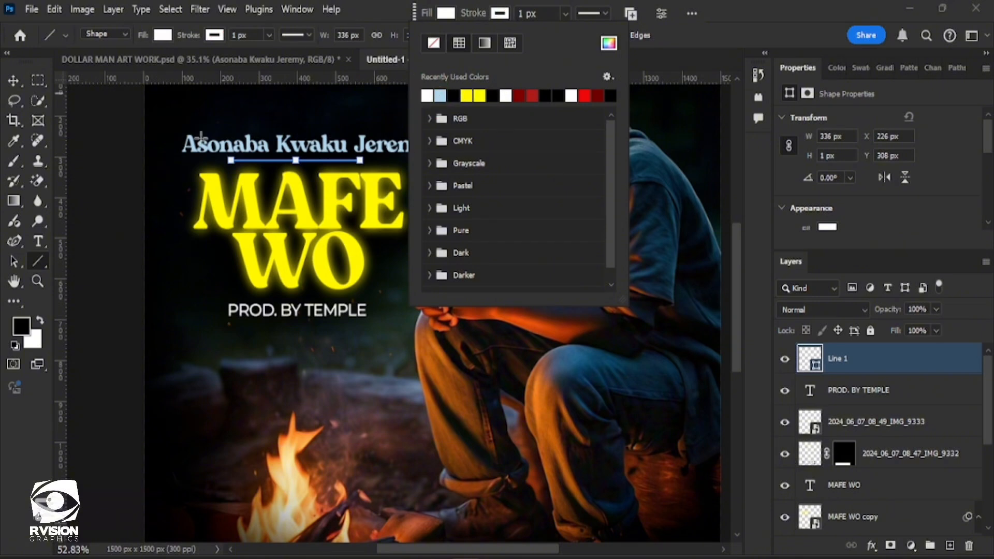
{"action": "left_click", "coordinate": [16, 81]}
{"action": "left_click", "coordinate": [241, 120]}
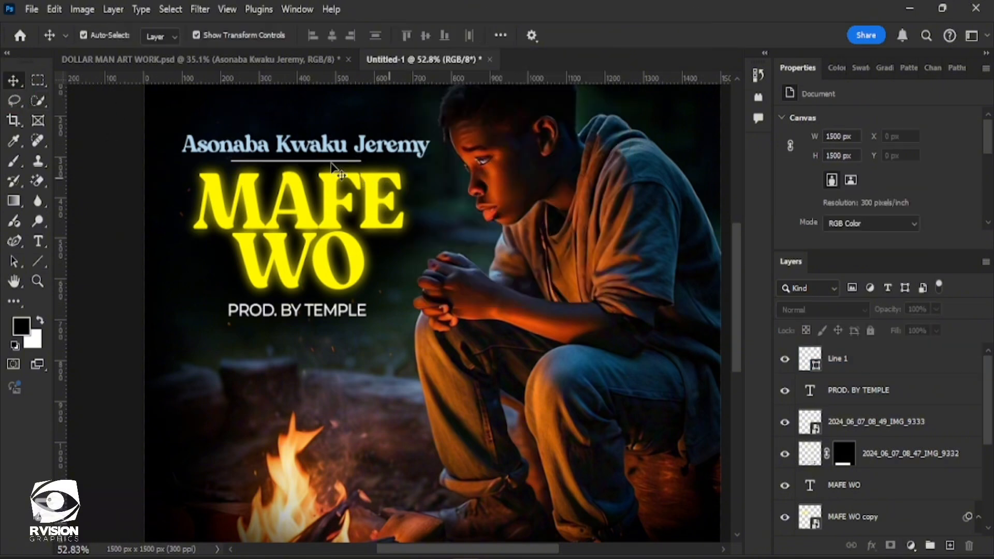
- Add a layer mask to the line under the artist name
{"action": "left_click", "coordinate": [358, 172]}
{"action": "left_click", "coordinate": [231, 206]}
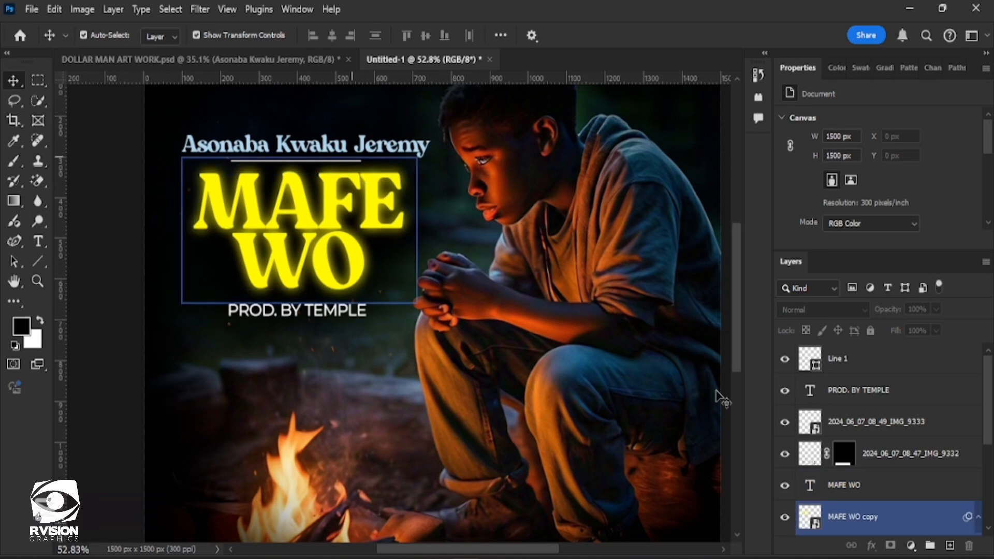
{"action": "left_click", "coordinate": [874, 454]}
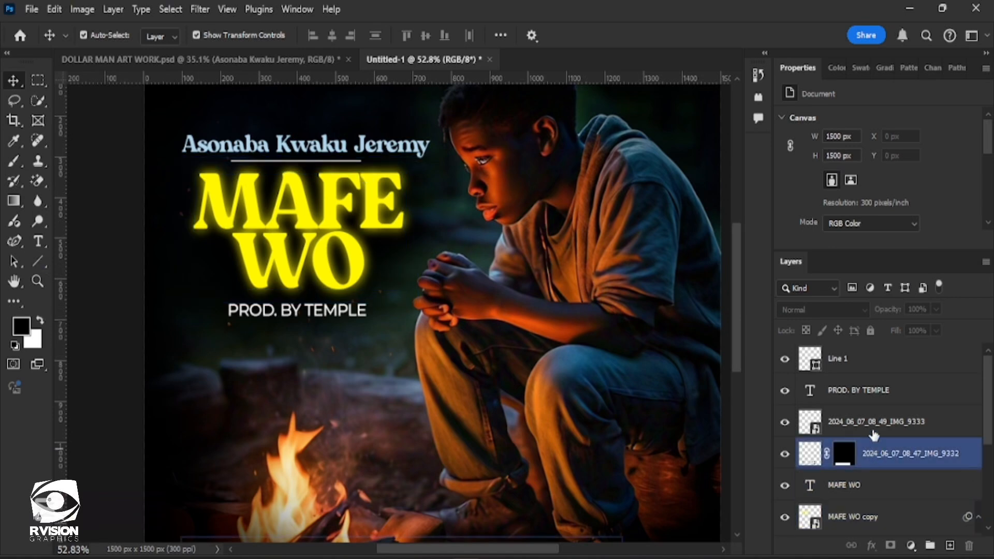
{"action": "left_click", "coordinate": [870, 390]}
{"action": "left_click", "coordinate": [861, 359], "text": "shift"}
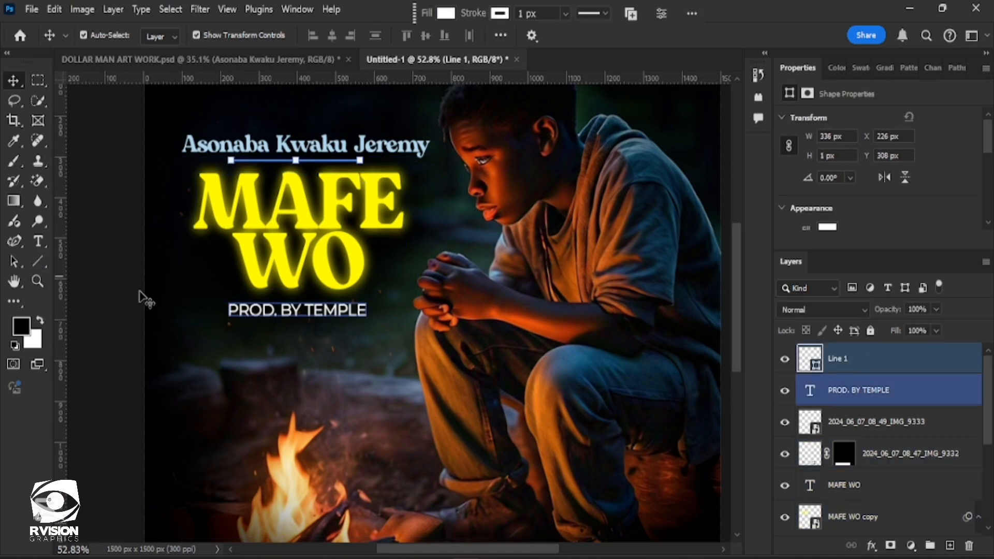
{"action": "left_click", "coordinate": [891, 545]}
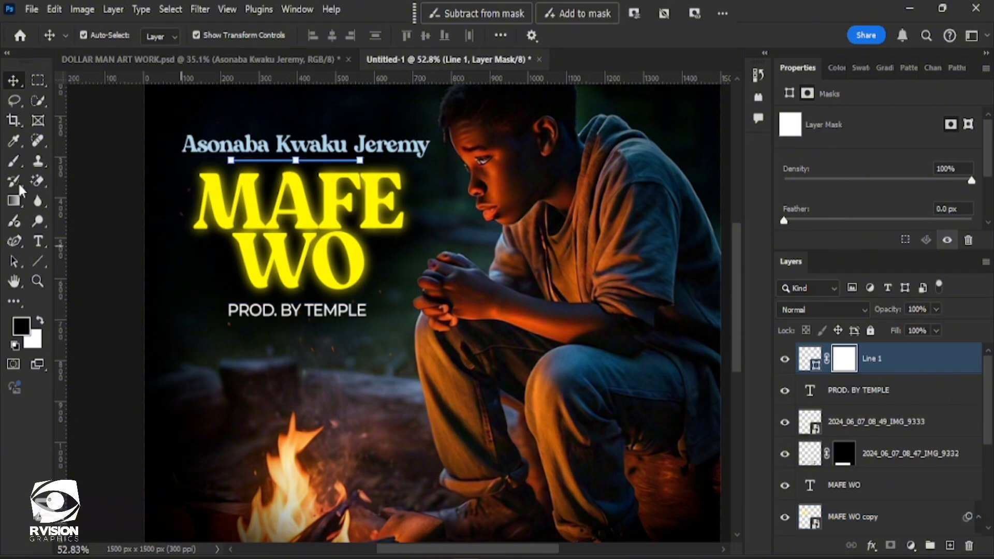
- Fade both ends of the line by painting black on its mask with a soft 250 px brush at 37% opacity
{"action": "left_click", "coordinate": [12, 163]}
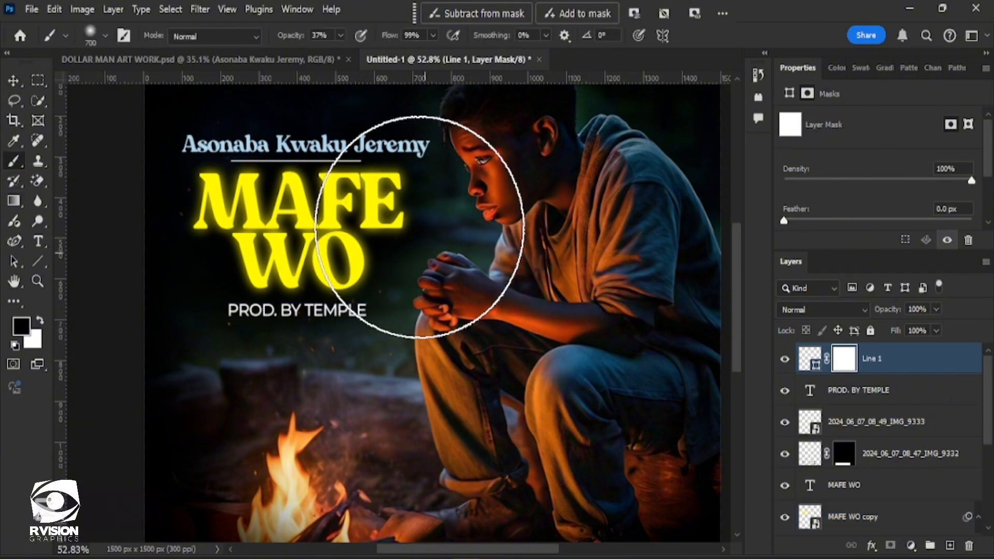
{"action": "key", "text": "bracketleft"}
{"action": "key", "text": "bracketleft"}
{"action": "key", "text": "bracketleft"}
{"action": "key", "text": "bracketleft"}
{"action": "key", "text": "bracketleft"}
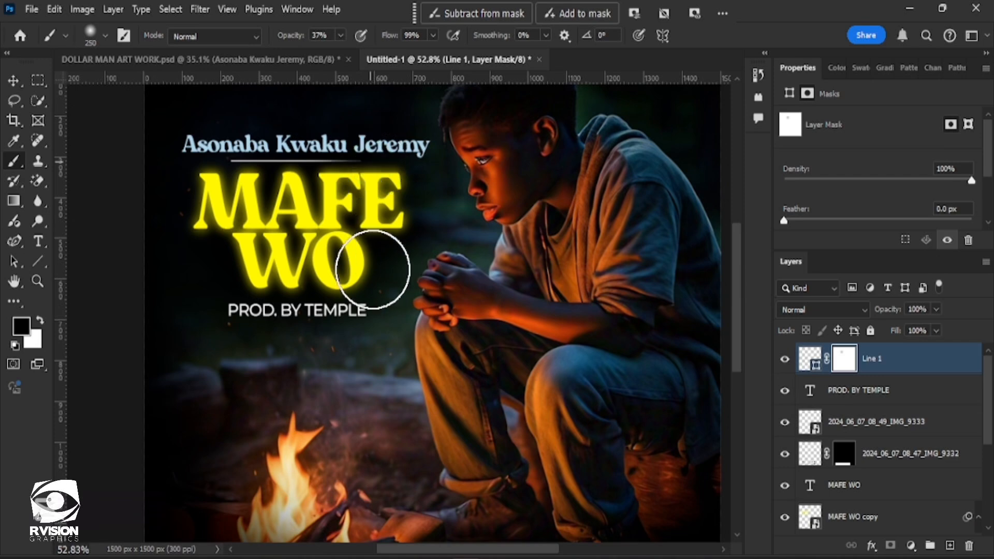
{"action": "left_click", "coordinate": [218, 160]}
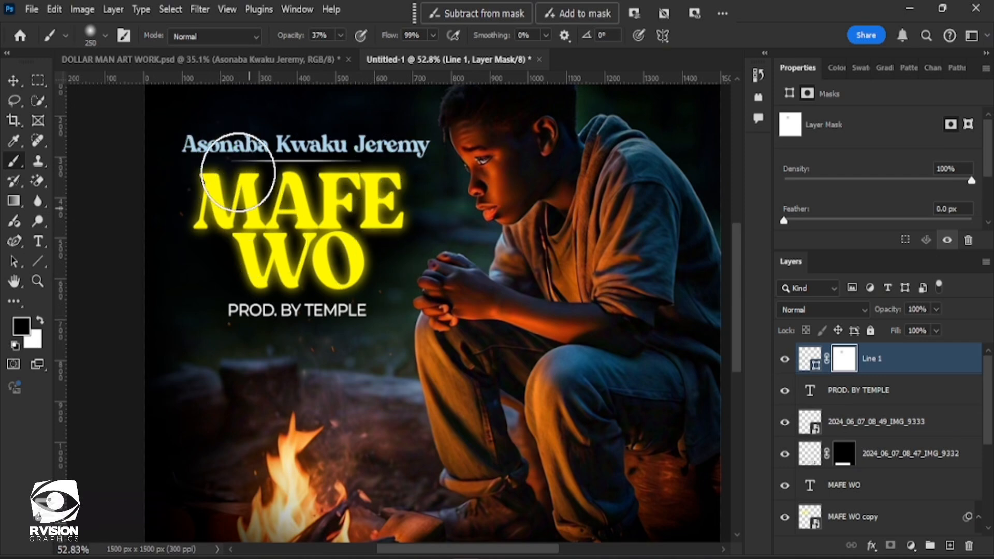
- Duplicate the faded line layer five times in place to strengthen it, and deselect the layers
{"action": "left_click", "coordinate": [810, 358]}
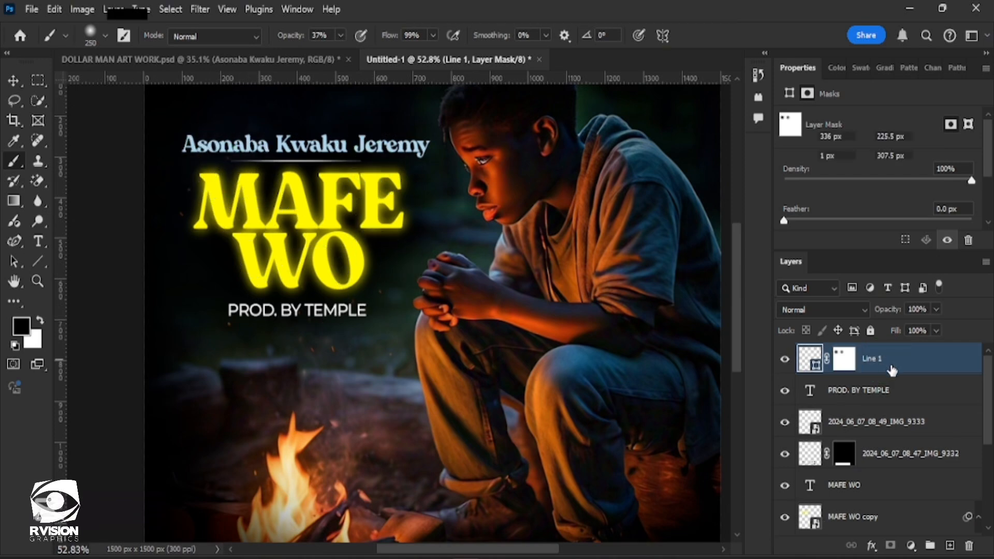
{"action": "key", "text": "ctrl+j"}
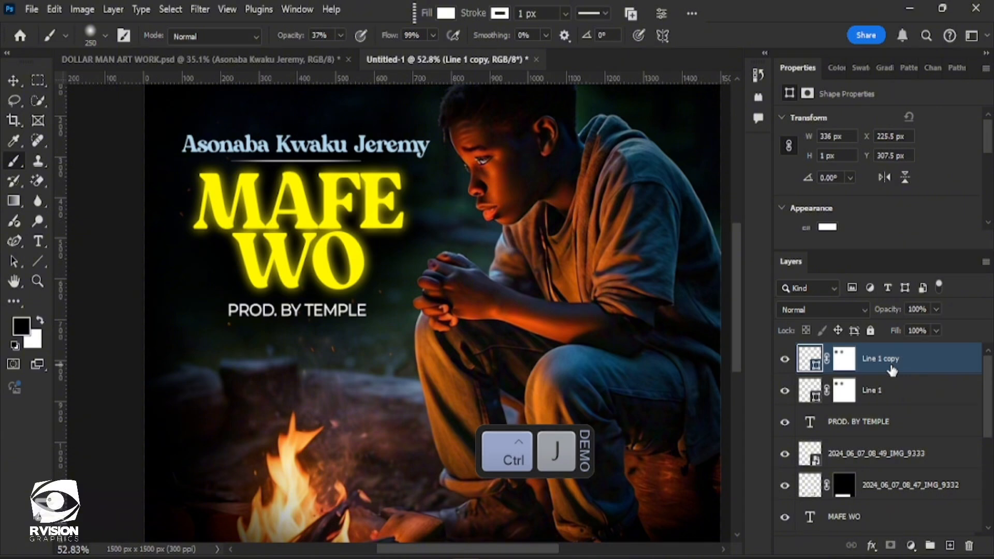
{"action": "key", "text": "ctrl+j"}
{"action": "key", "text": "ctrl+j"}
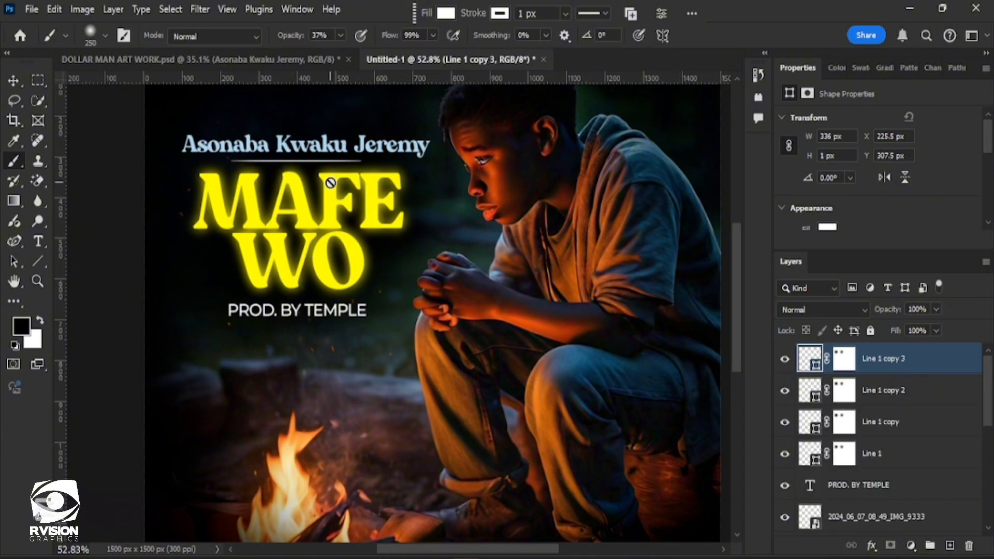
{"action": "key", "text": "ctrl+j"}
{"action": "key", "text": "ctrl+j"}
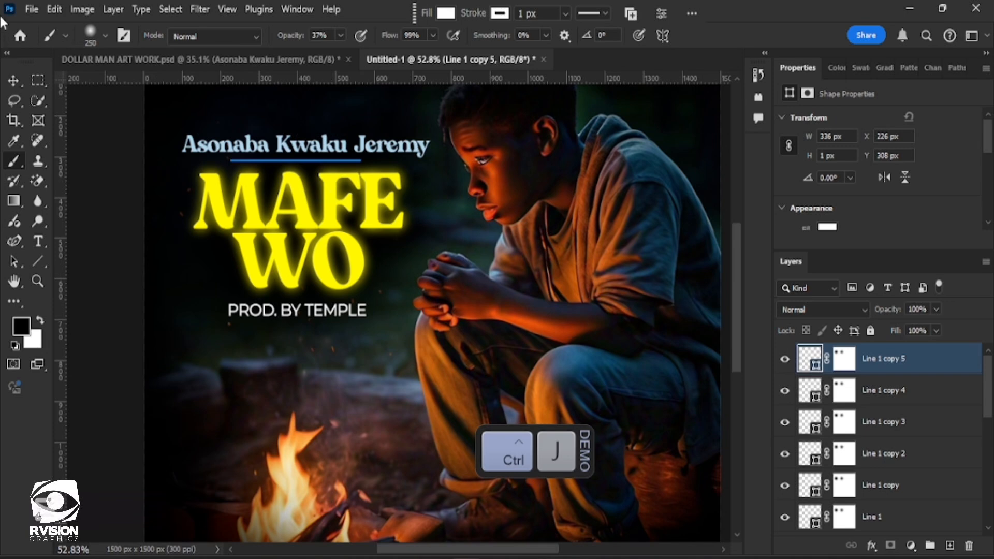
{"action": "left_click", "coordinate": [13, 80]}
{"action": "left_click", "coordinate": [495, 246]}
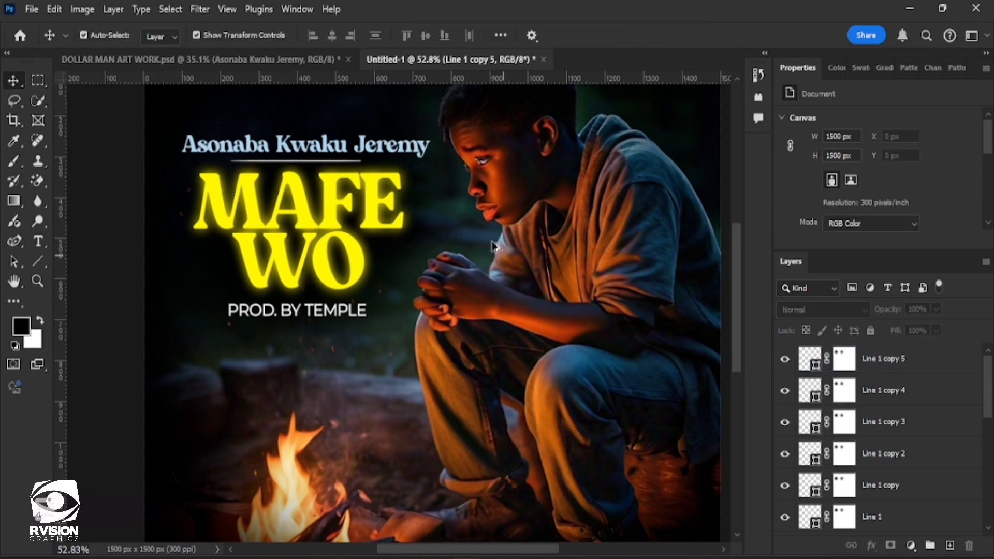
- Check the complete cover layout and select the producer credit text below the title
{"action": "scroll", "coordinate": [494, 246], "scroll_direction": "down", "scroll_amount": 3}
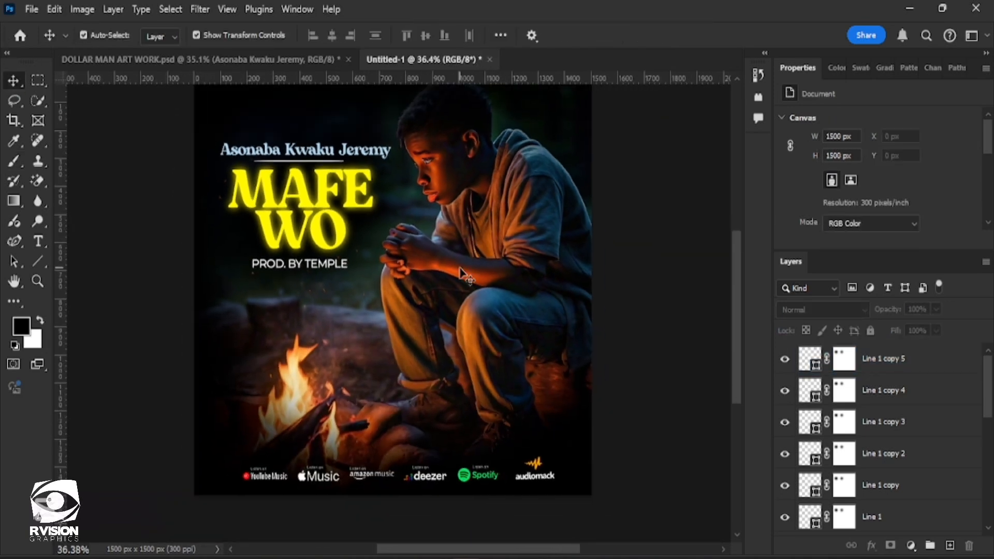
{"action": "scroll", "coordinate": [466, 269], "scroll_direction": "right", "scroll_amount": 3}
{"action": "scroll", "coordinate": [465, 270], "scroll_direction": "up", "scroll_amount": 3}
{"action": "scroll", "coordinate": [466, 269], "scroll_direction": "down", "scroll_amount": 2}
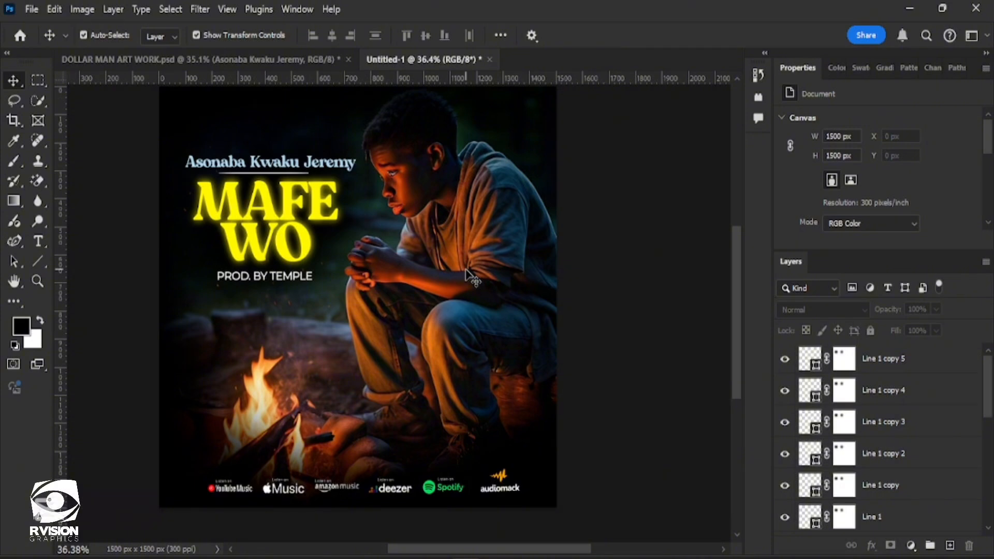
{"action": "scroll", "coordinate": [469, 274], "scroll_direction": "up", "scroll_amount": 1}
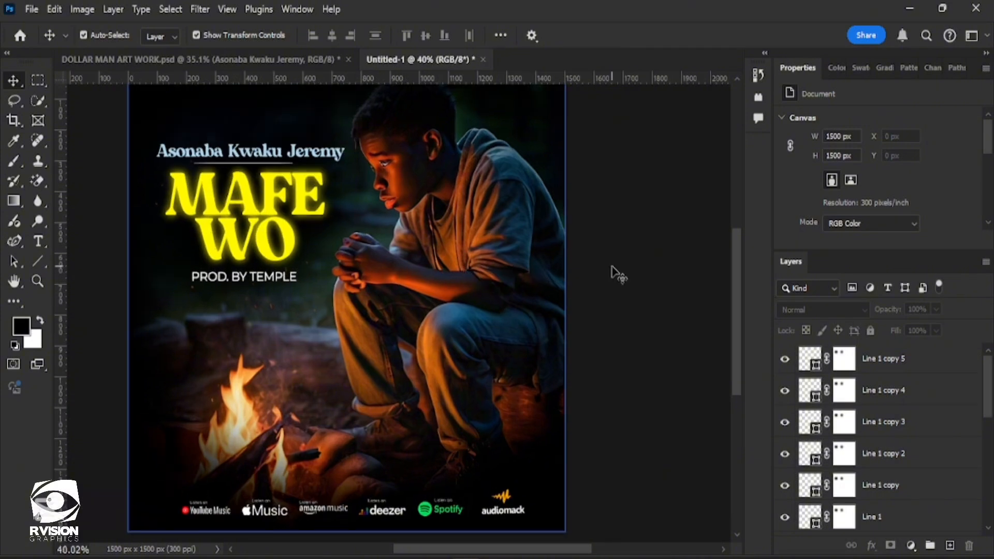
{"action": "scroll", "coordinate": [438, 267], "scroll_direction": "down", "scroll_amount": 1}
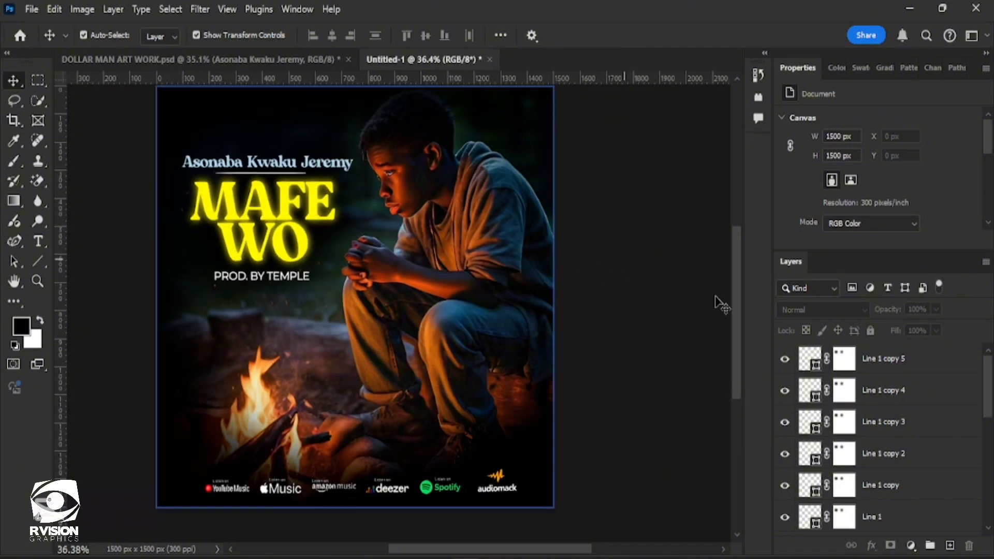
{"action": "left_click", "coordinate": [858, 358]}
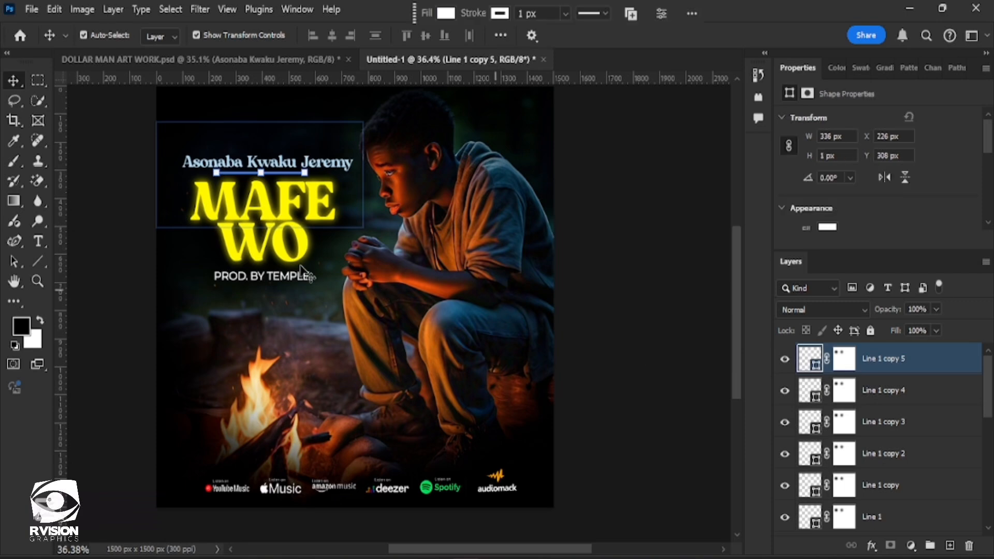
{"action": "double_click", "coordinate": [272, 279]}
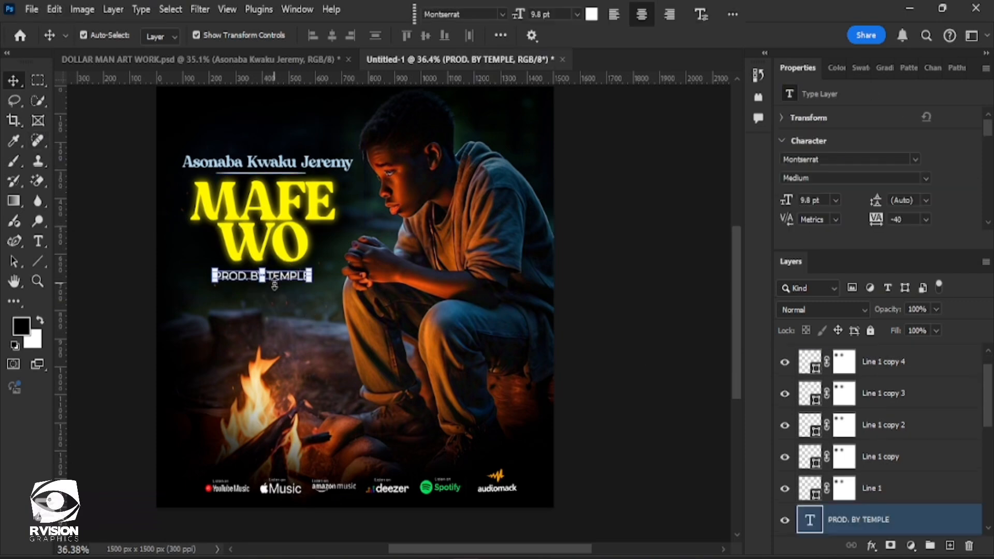